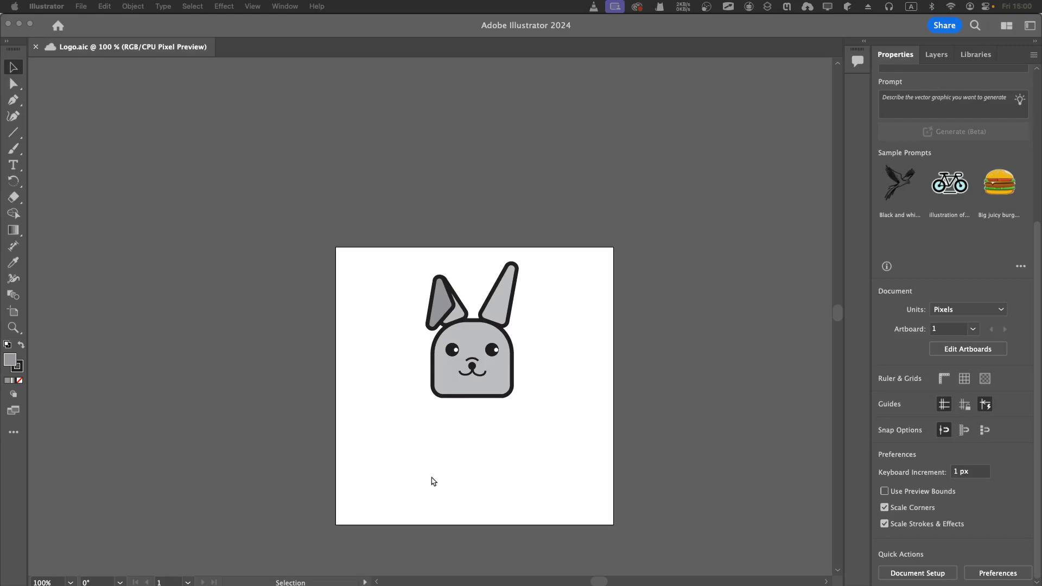
Draw an upright rectangle about 55 px wide and 147 px high below and to the left of the rabbit's head
{"action": "left_click", "coordinate": [21, 134]}
{"action": "left_click_drag", "start_coordinate": [19, 132], "coordinate": [88, 135]}
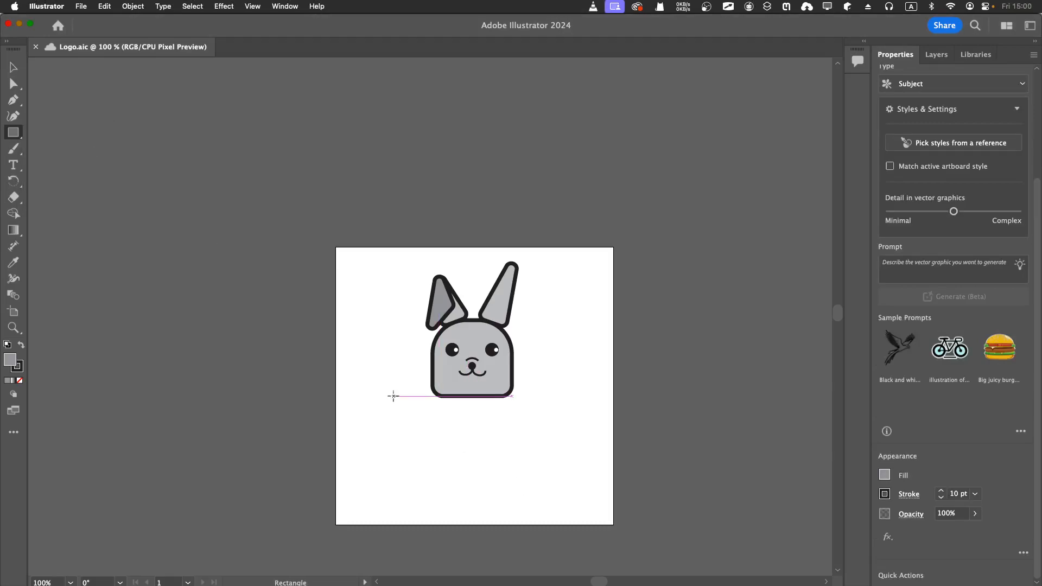
{"action": "left_click_drag", "start_coordinate": [393, 394], "coordinate": [423, 473]}
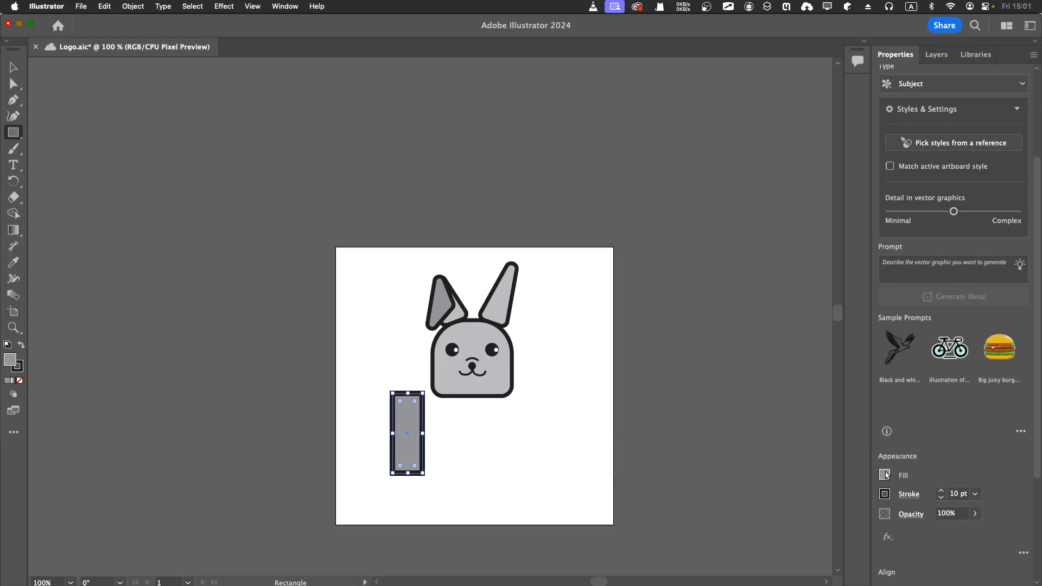
Fill the rectangle with the bright blue swatch 00AEEF and save the document
{"action": "left_click", "coordinate": [885, 475]}
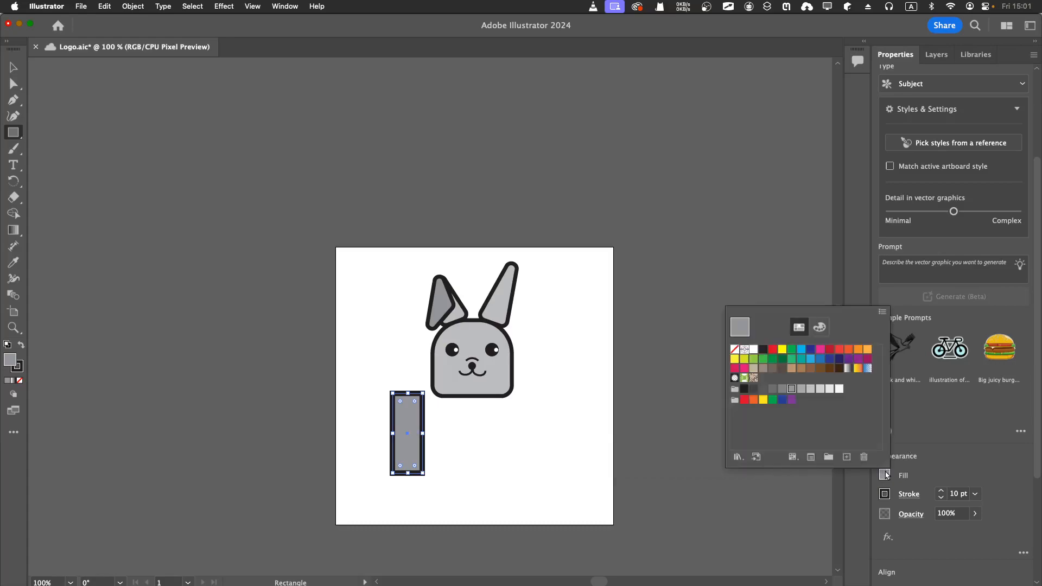
{"action": "left_click", "coordinate": [800, 350]}
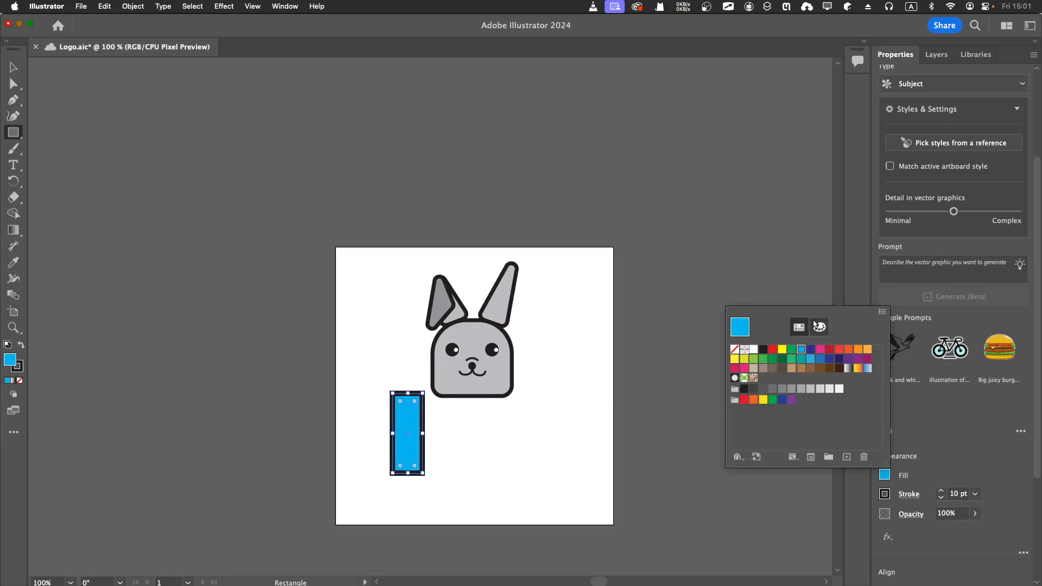
{"action": "left_click", "coordinate": [816, 325]}
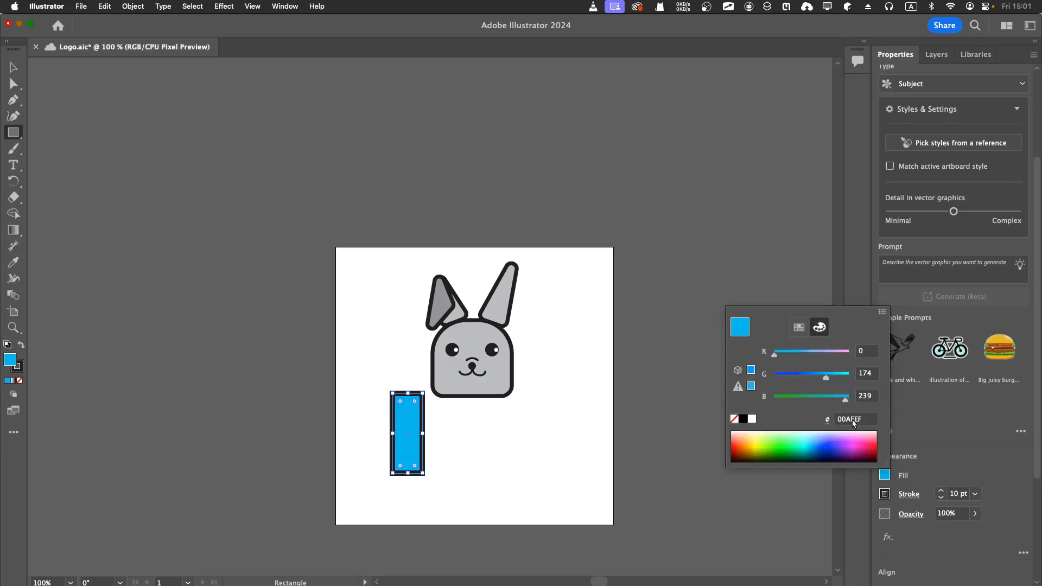
{"action": "left_click", "coordinate": [869, 419]}
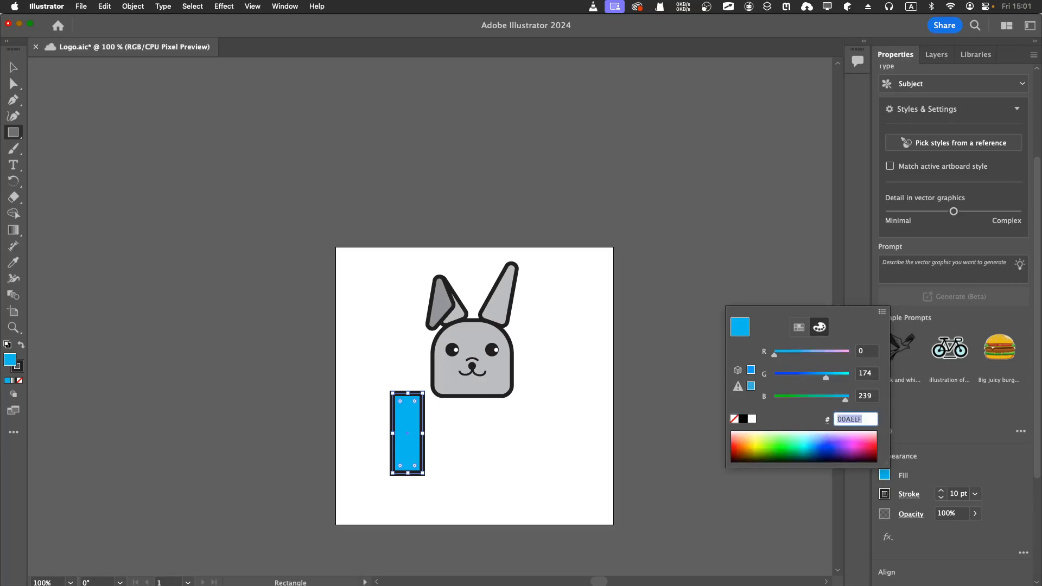
{"action": "key", "text": "super+s"}
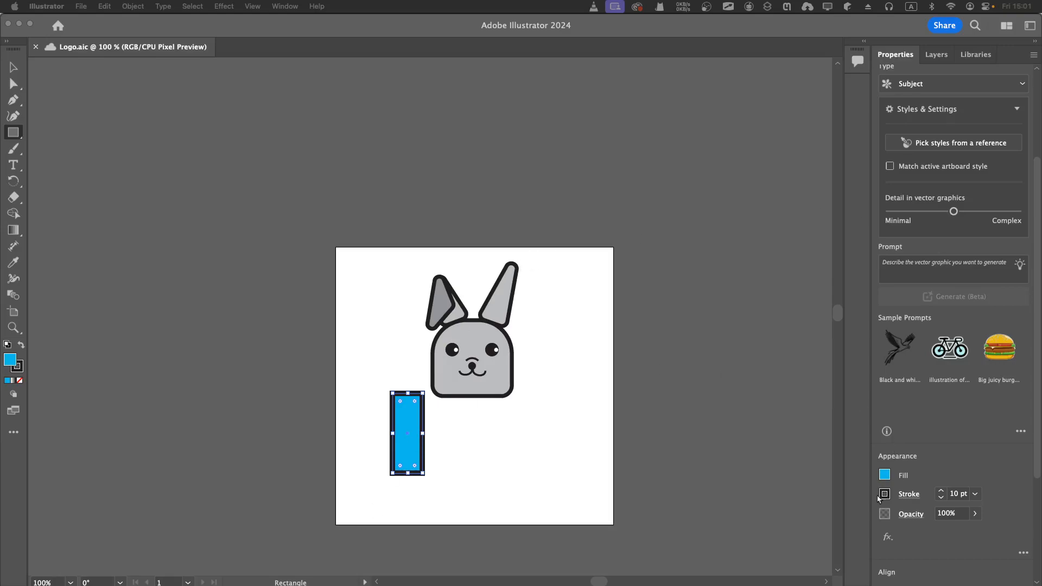
{"action": "left_click", "coordinate": [881, 476]}
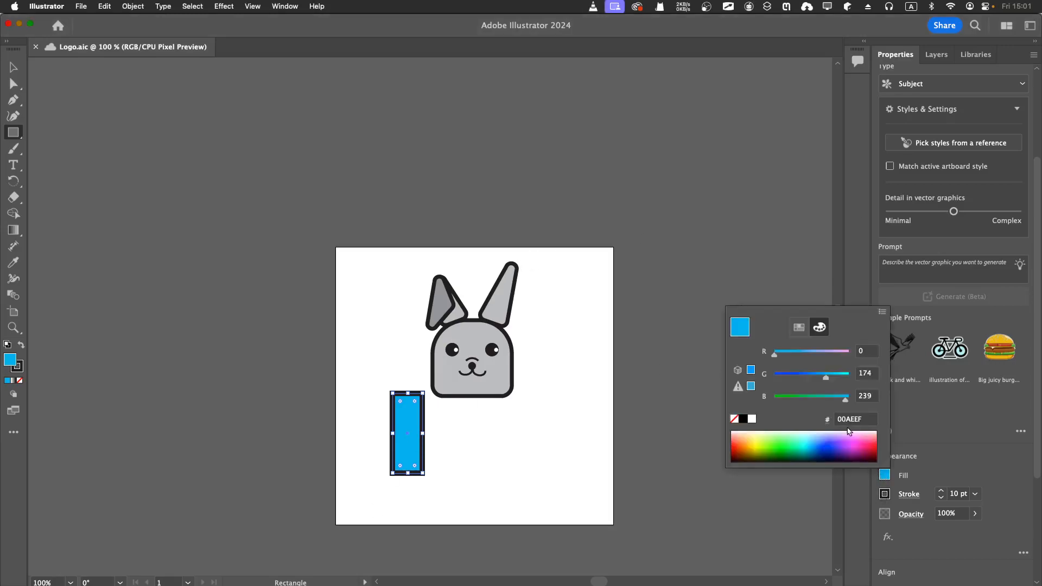
{"action": "left_click", "coordinate": [860, 420]}
{"action": "double_click", "coordinate": [863, 423]}
{"action": "left_click", "coordinate": [863, 422]}
{"action": "key", "text": "Return"}
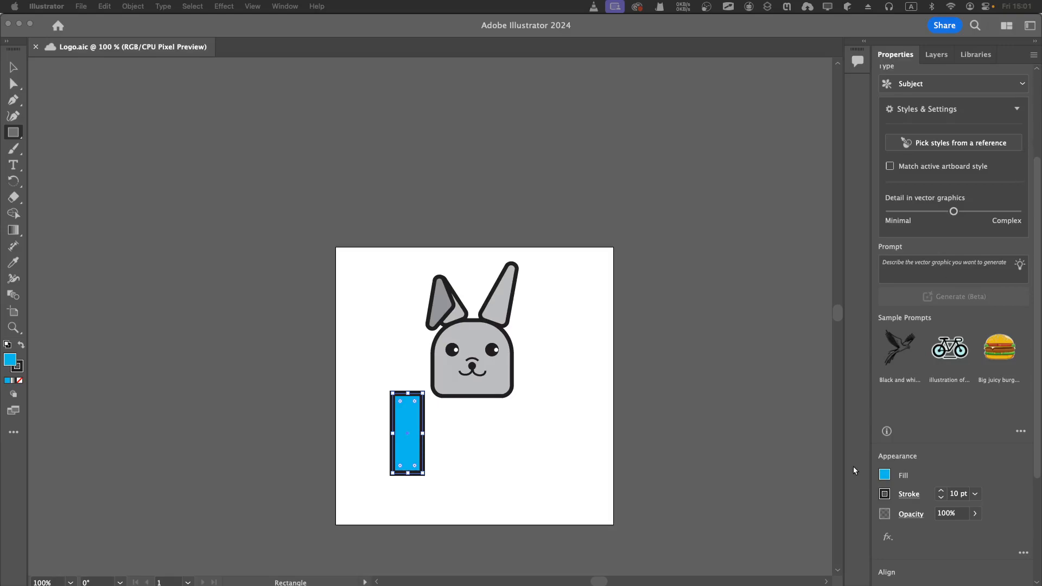
Set the rectangle's fill colour to hex 4e9ae8
{"action": "left_click", "coordinate": [884, 474]}
{"action": "left_click", "coordinate": [885, 474]}
{"action": "left_click", "coordinate": [890, 477]}
{"action": "left_click", "coordinate": [868, 419]}
{"action": "key", "text": "super+a"}
{"action": "key", "text": "super+v"}
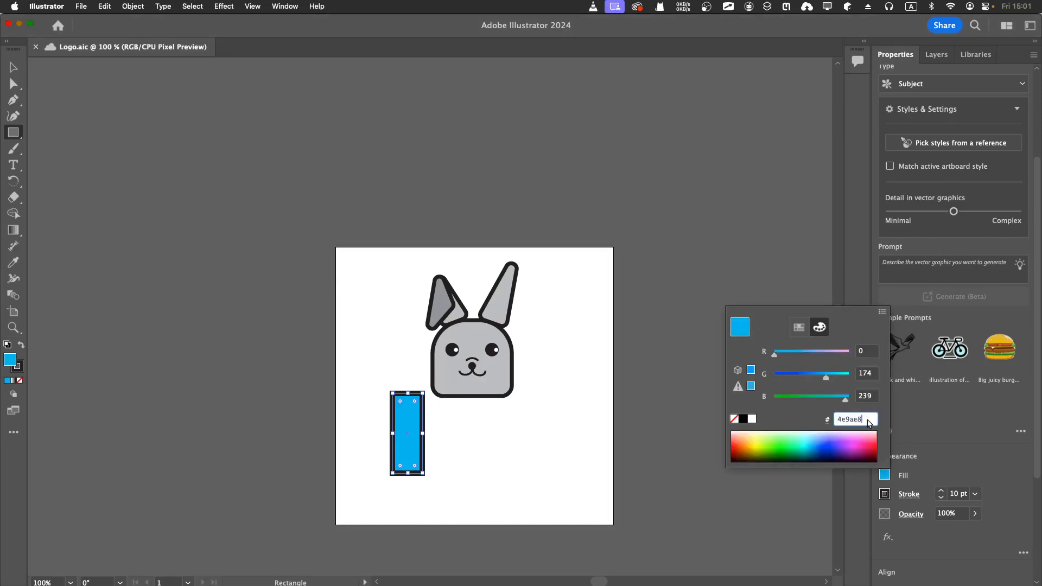
{"action": "key", "text": "Return"}
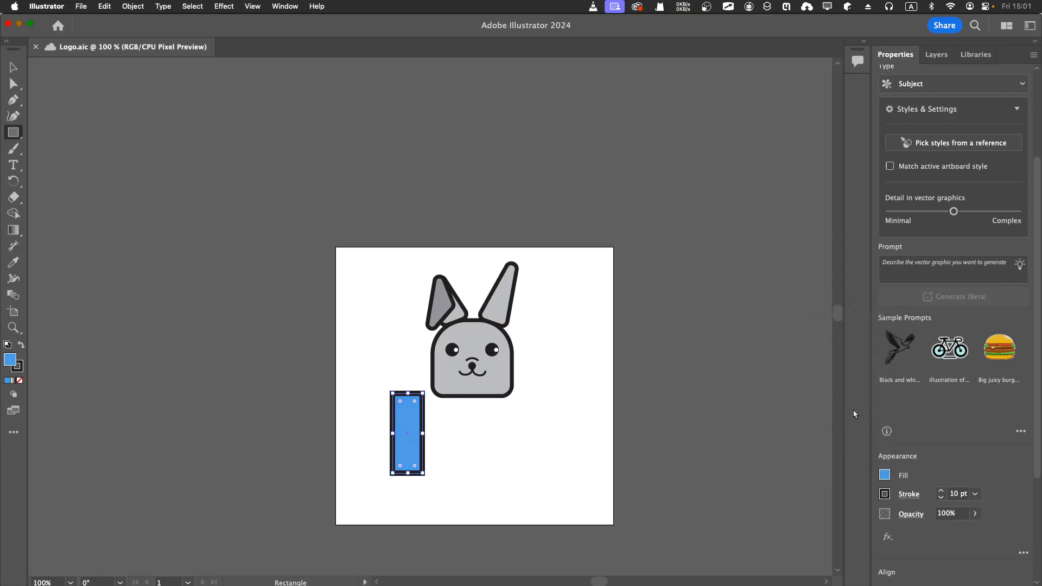
{"action": "left_click", "coordinate": [786, 475]}
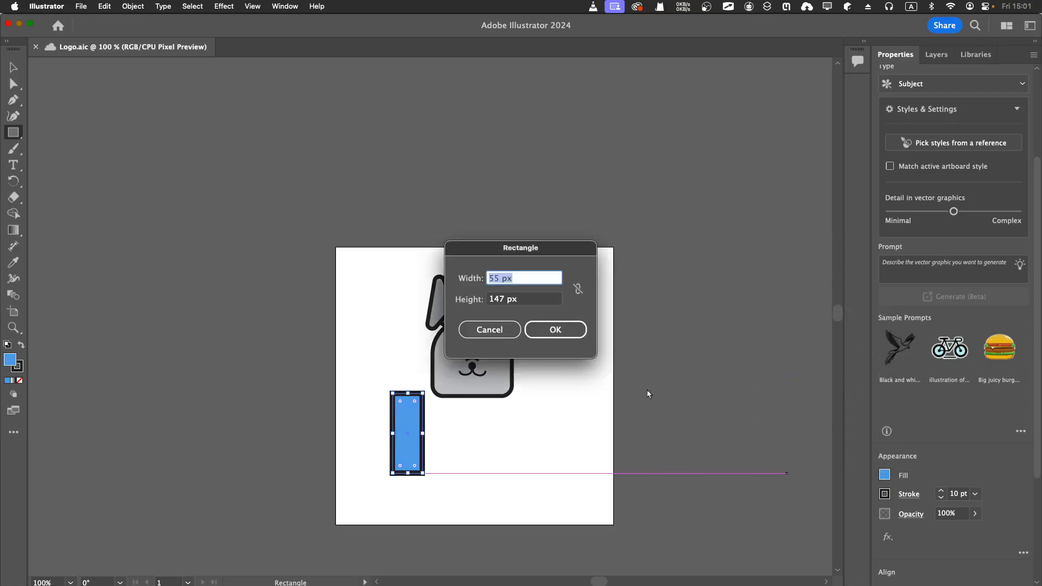
{"action": "left_click", "coordinate": [494, 329]}
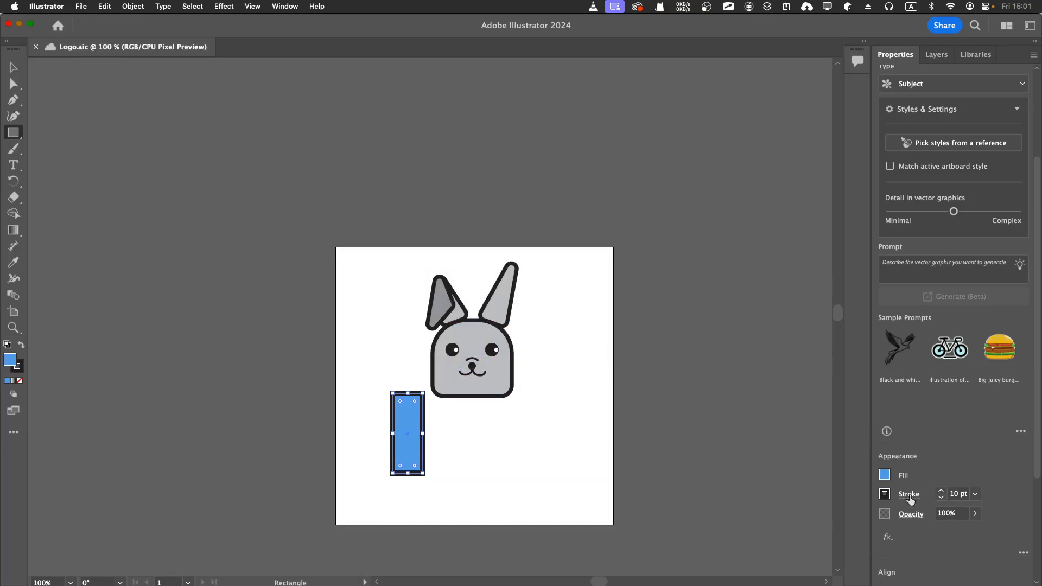
Remove the blue rectangle's stroke and save the document
{"action": "left_click", "coordinate": [884, 494]}
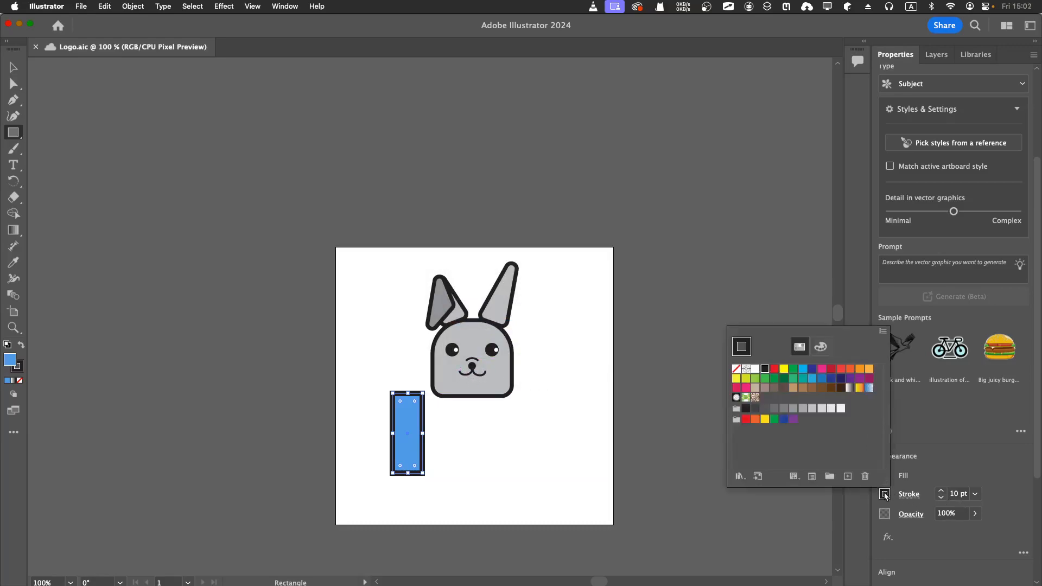
{"action": "left_click", "coordinate": [738, 369]}
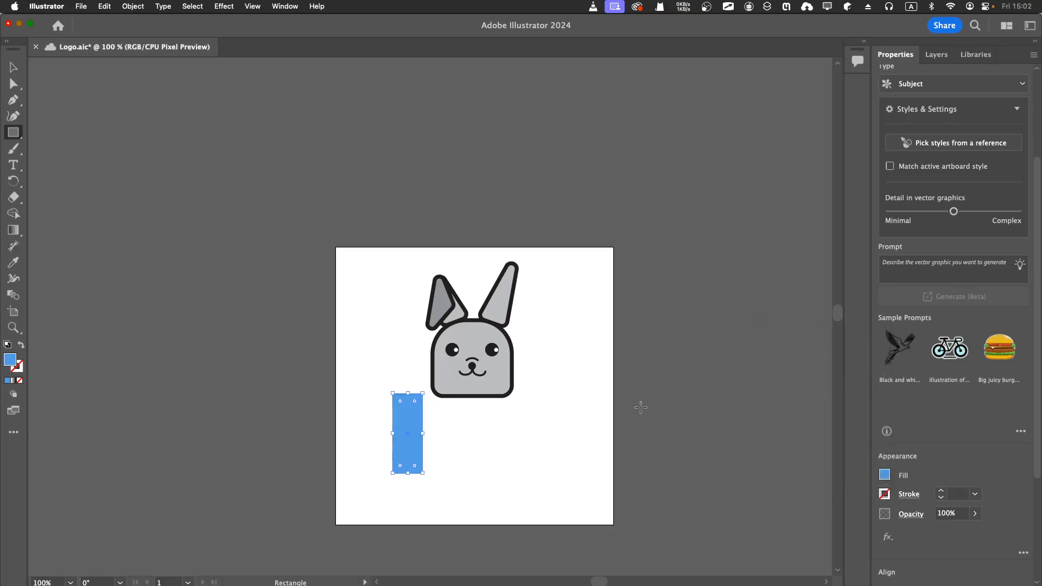
{"action": "key", "text": "super+s"}
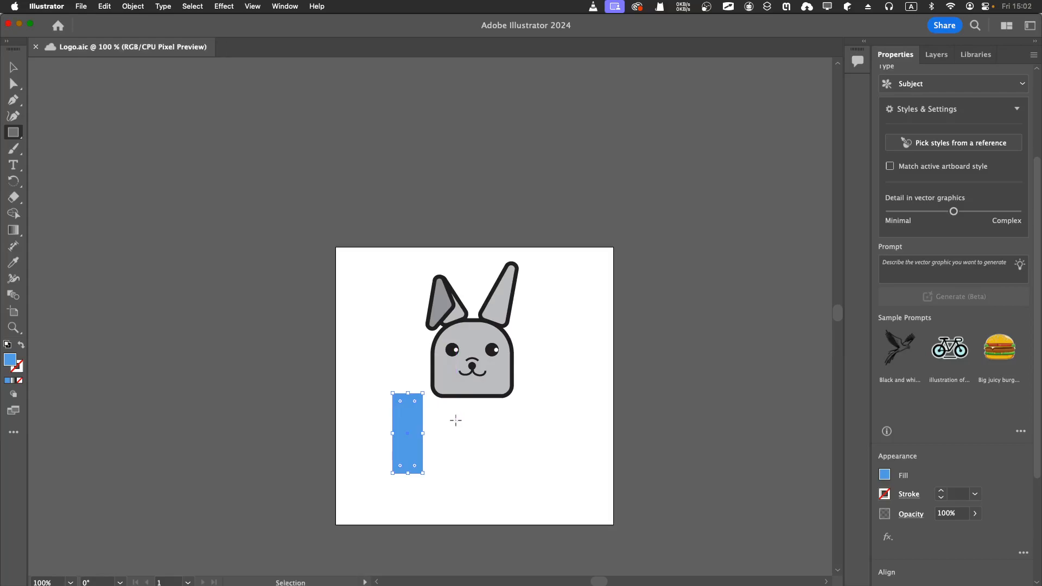
Round all four corners of the blue rectangle together
{"action": "key", "text": "super+equal"}
{"action": "key", "text": "super+equal"}
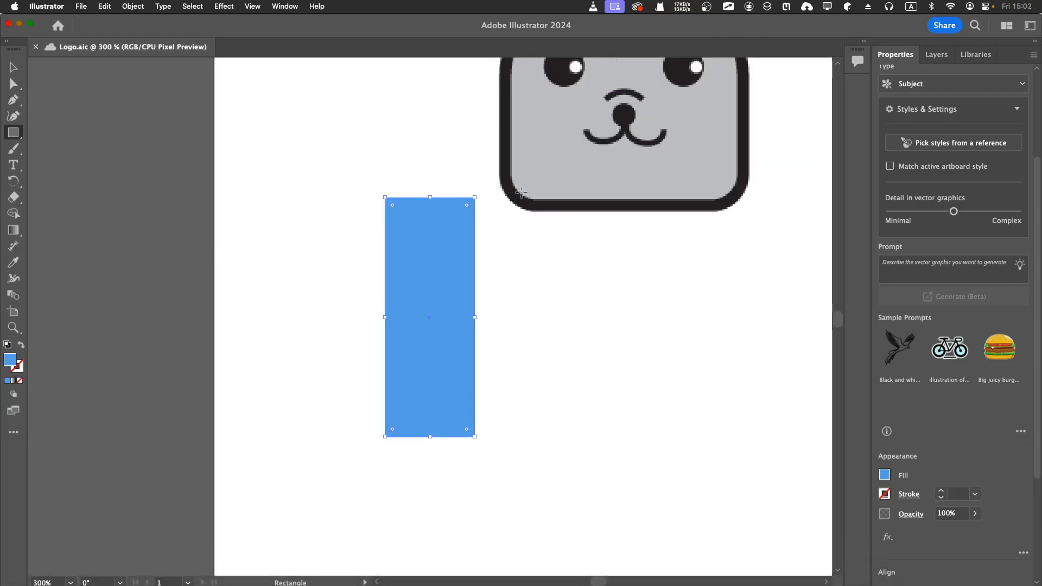
{"action": "left_click", "coordinate": [427, 279]}
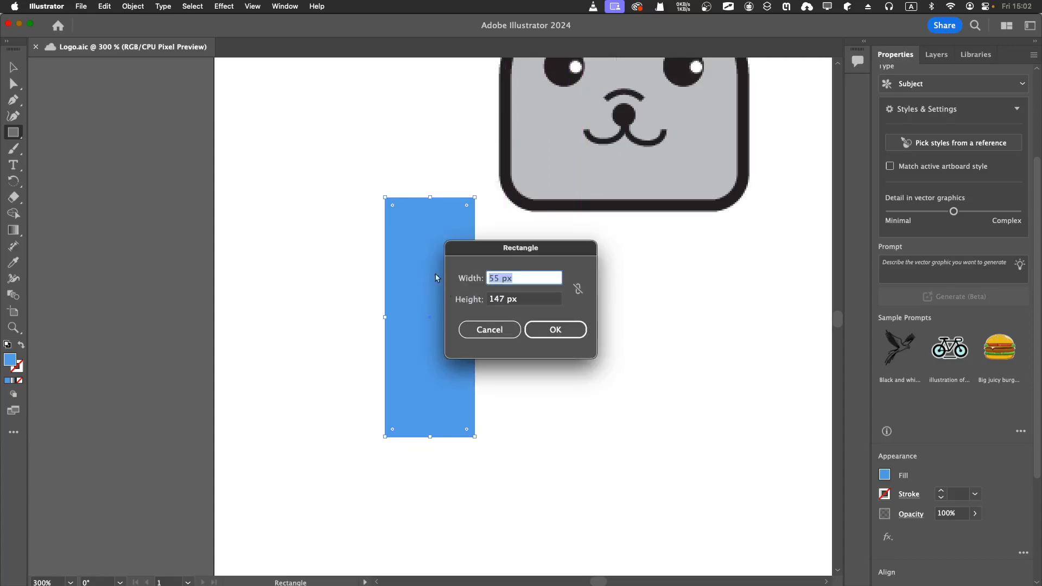
{"action": "left_click", "coordinate": [494, 325]}
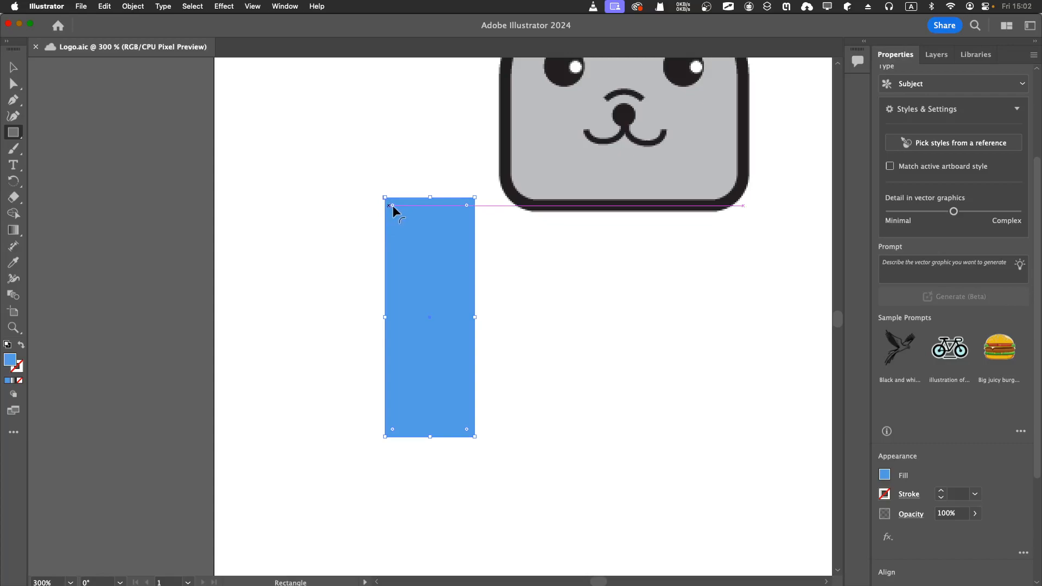
{"action": "left_click_drag", "start_coordinate": [393, 207], "coordinate": [409, 222]}
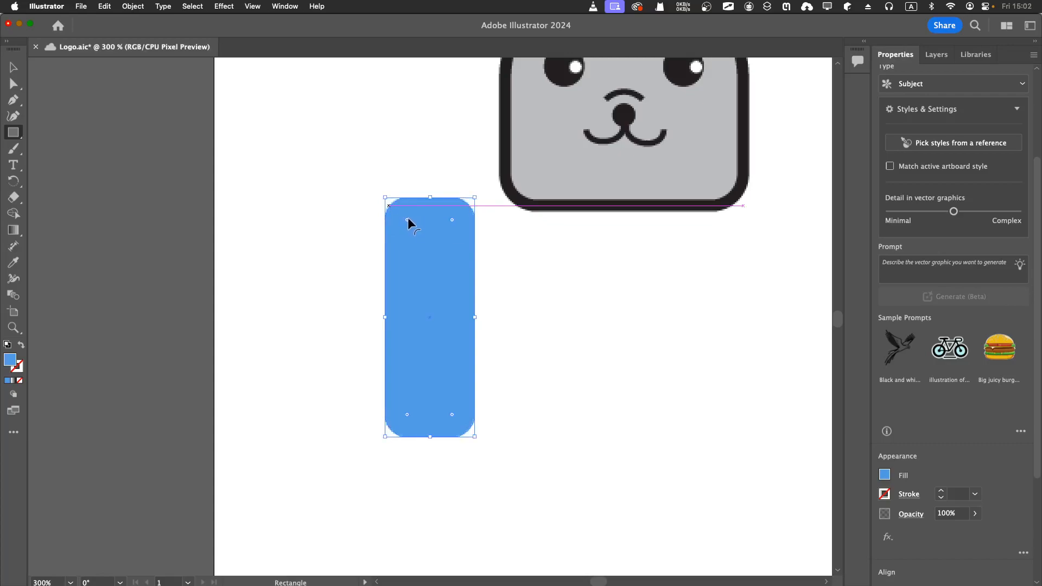
{"action": "left_click_drag", "start_coordinate": [431, 338], "coordinate": [431, 396]}
{"action": "key", "text": "super+z"}
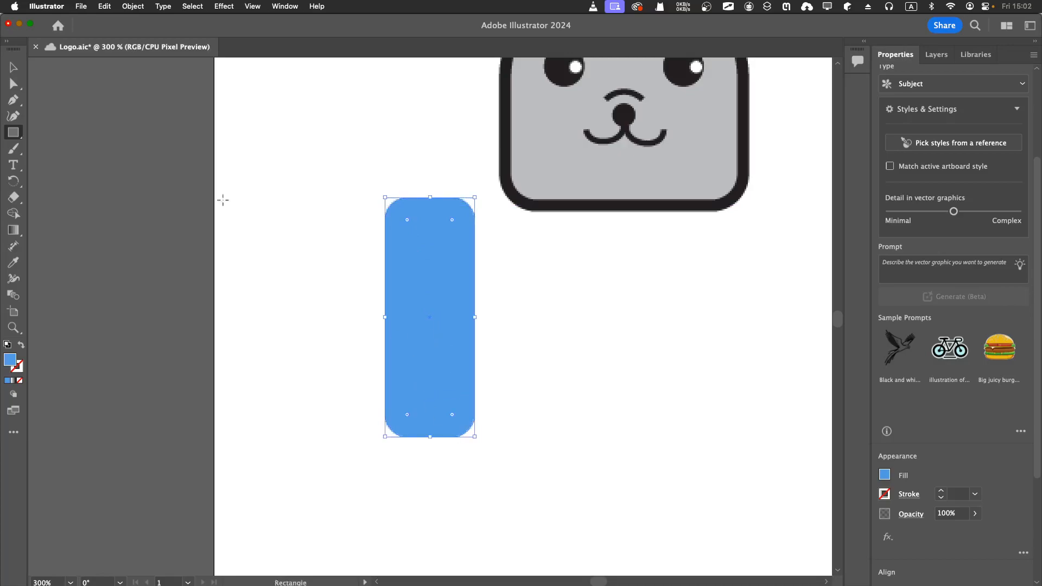
Move the rounded blue rectangle slightly down and to the right, and extend its upper edge upward to make it taller
{"action": "left_click", "coordinate": [13, 67]}
{"action": "left_click_drag", "start_coordinate": [433, 366], "coordinate": [448, 396]}
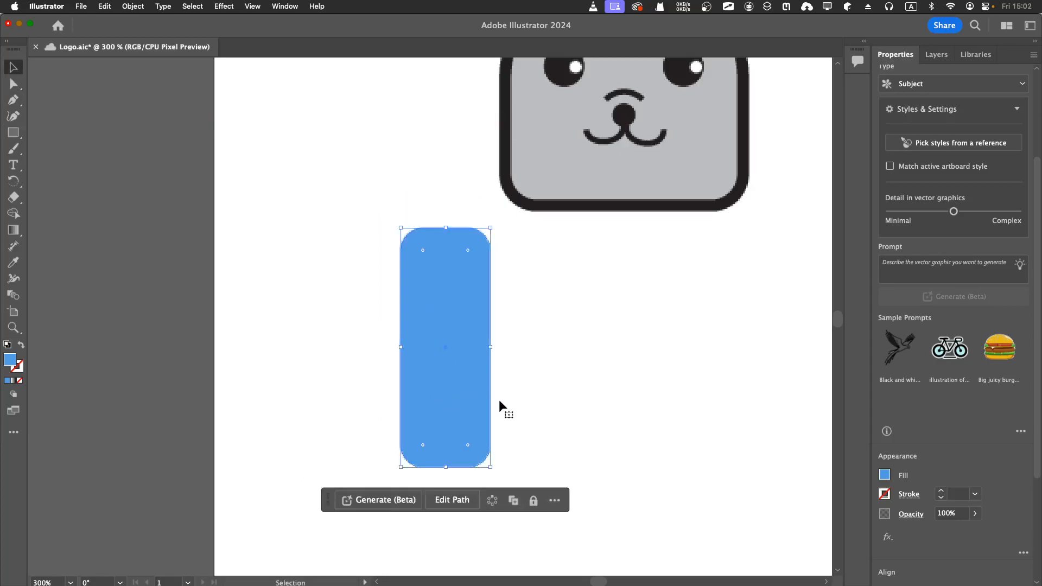
{"action": "key", "text": "super+minus"}
{"action": "key", "text": "super+minus"}
{"action": "key", "text": "super+minus"}
{"action": "key", "text": "super+minus"}
{"action": "key", "text": "super+equal"}
{"action": "key", "text": "super+equal"}
{"action": "key", "text": "super+equal"}
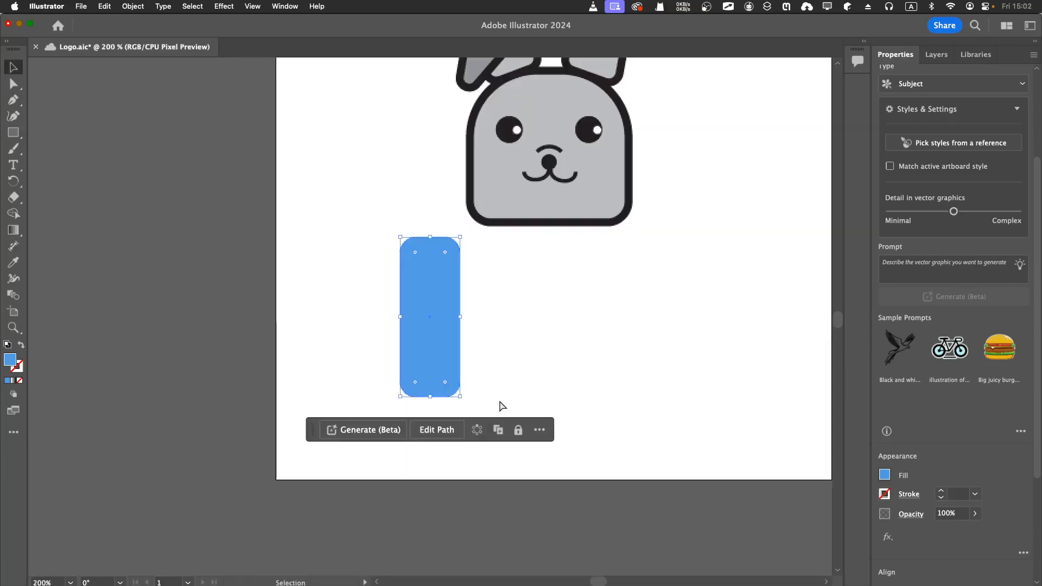
{"action": "left_click_drag", "start_coordinate": [429, 238], "coordinate": [430, 179]}
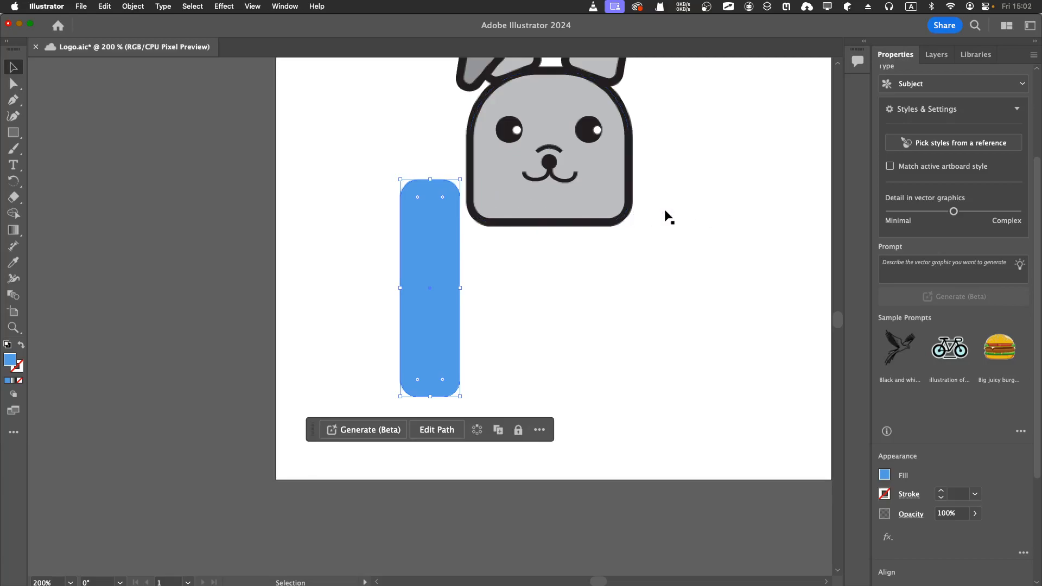
{"action": "key", "text": "super+1"}
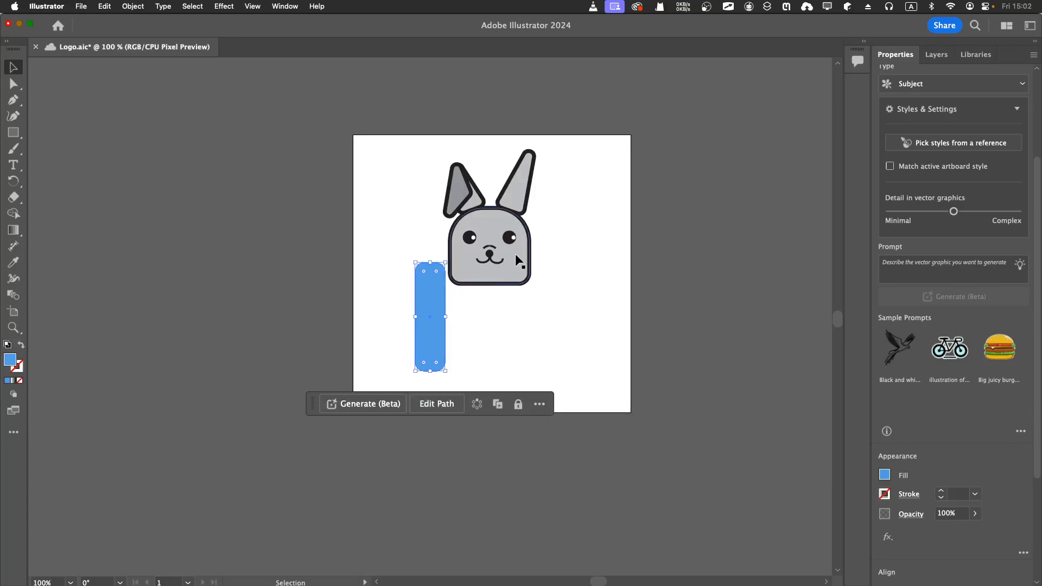
Shorten the rabbit's upright right ear by lowering its upper edge toward the head
{"action": "left_click", "coordinate": [522, 195]}
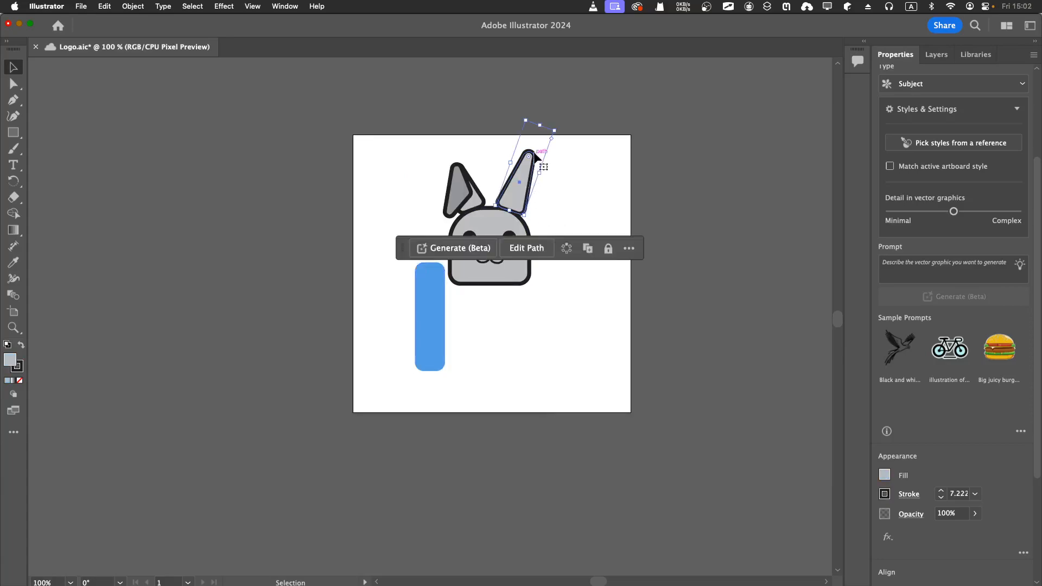
{"action": "left_click_drag", "start_coordinate": [539, 128], "coordinate": [531, 144]}
{"action": "left_click", "coordinate": [599, 198]}
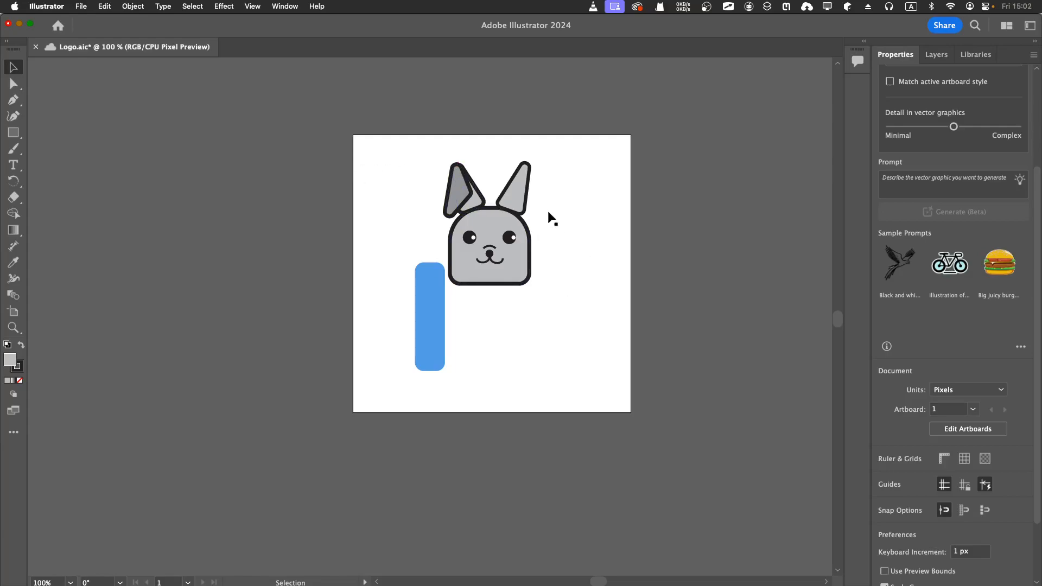
Try to reduce the corner rounding at the tip of the rabbit's upright right ear
{"action": "left_click", "coordinate": [527, 171]}
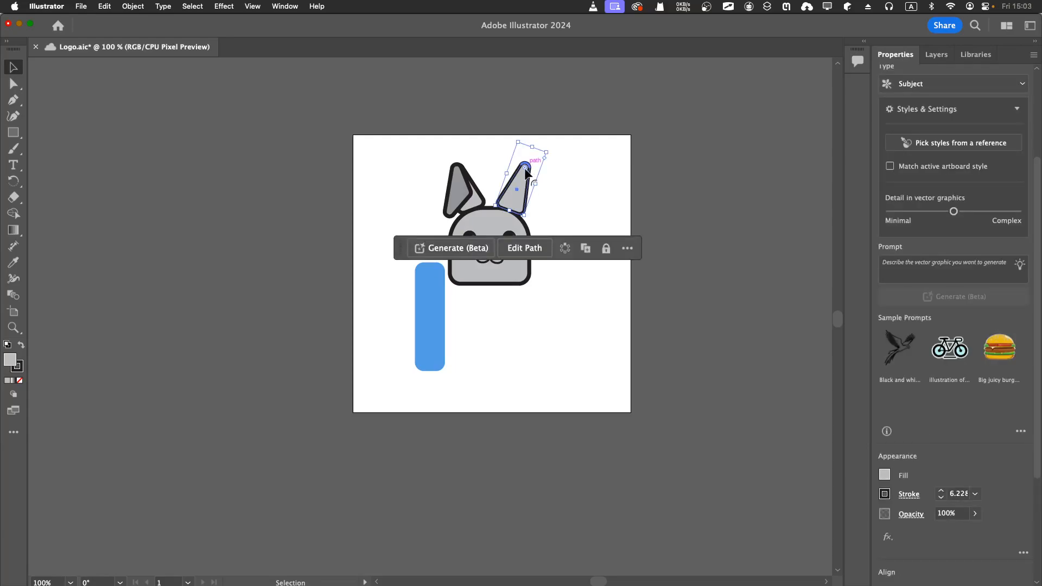
{"action": "mouse_move", "coordinate": [526, 168]}
{"action": "left_mouse_down"}
{"action": "mouse_move", "coordinate": [519, 188]}
{"action": "mouse_move", "coordinate": [532, 161]}
{"action": "left_mouse_up"}
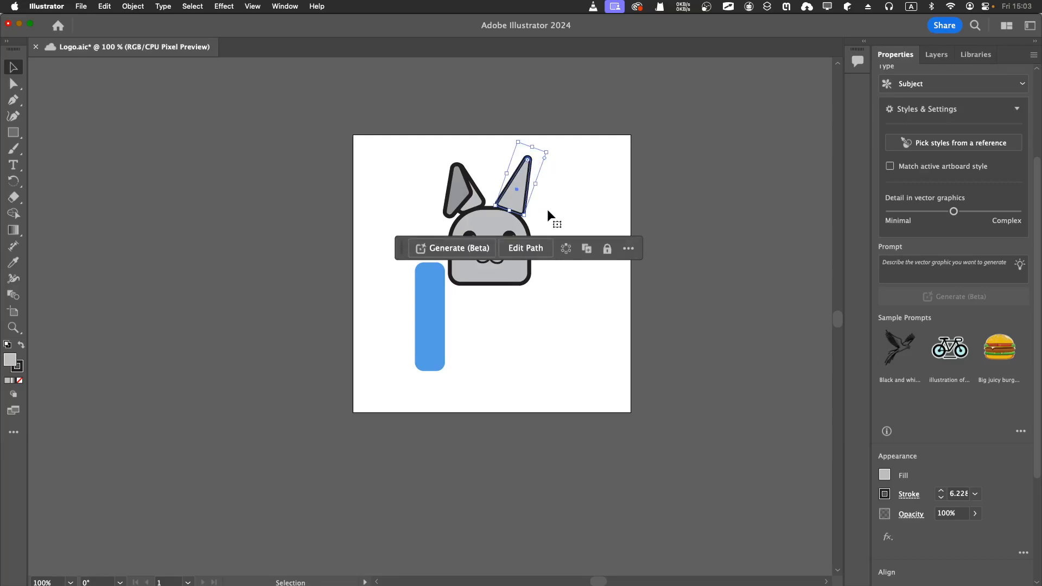
{"action": "left_click", "coordinate": [581, 202]}
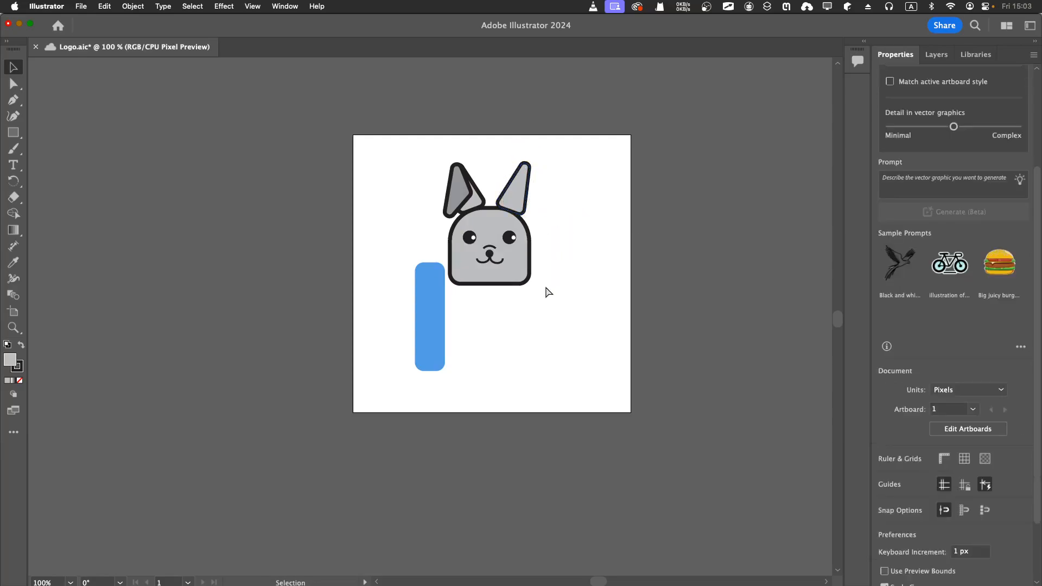
Duplicate the blue bar three times to the right, forming a row of four upright bars across the rabbit's lower face
{"action": "left_click", "coordinate": [435, 332]}
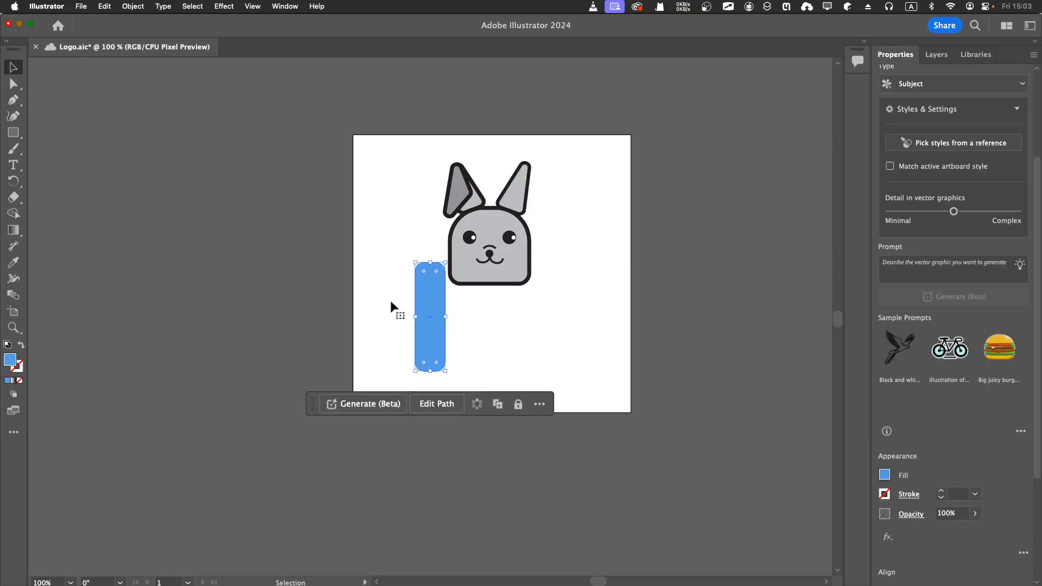
{"action": "key", "text": "a"}
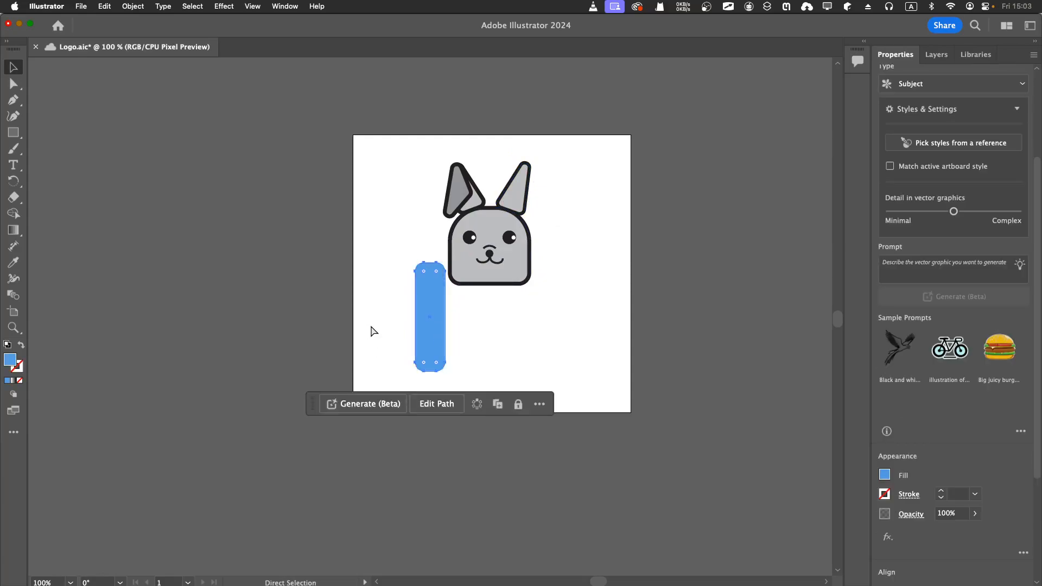
{"action": "key", "text": "v"}
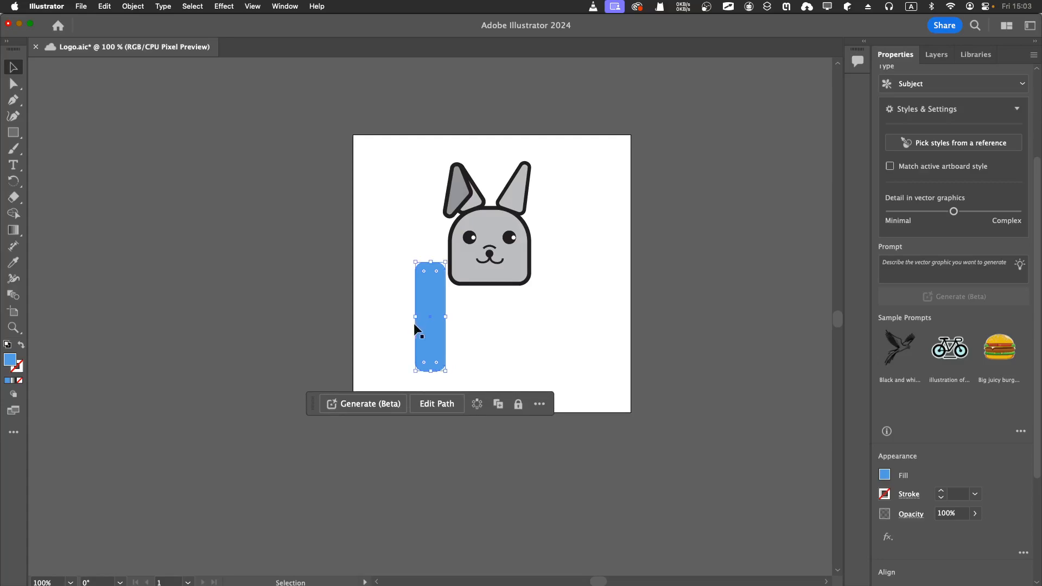
{"action": "left_click_drag", "start_coordinate": [429, 335], "coordinate": [516, 331]}
{"action": "left_click", "coordinate": [439, 346]}
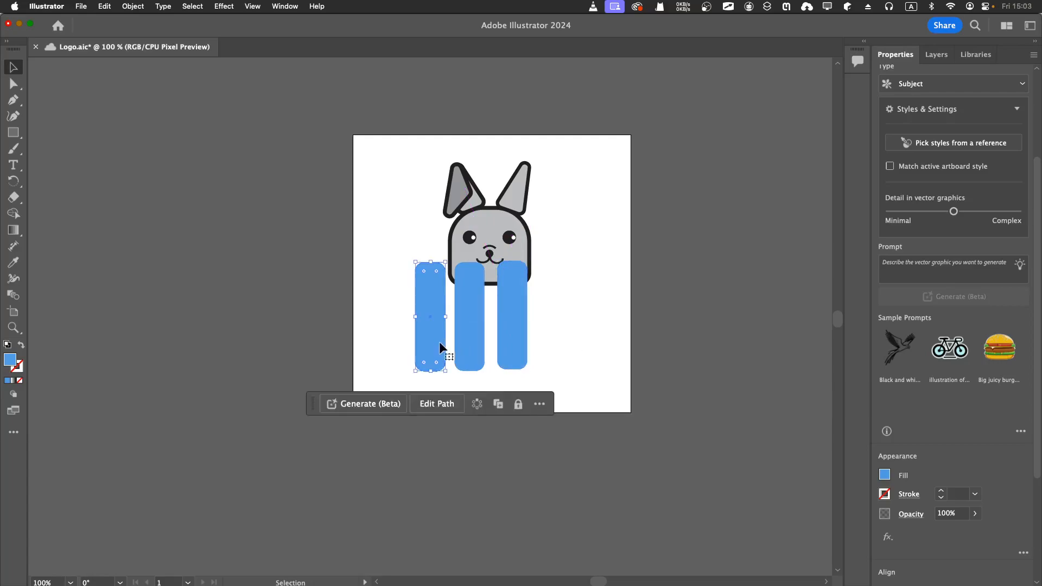
{"action": "left_click_drag", "start_coordinate": [425, 334], "coordinate": [552, 332]}
{"action": "left_click", "coordinate": [578, 325]}
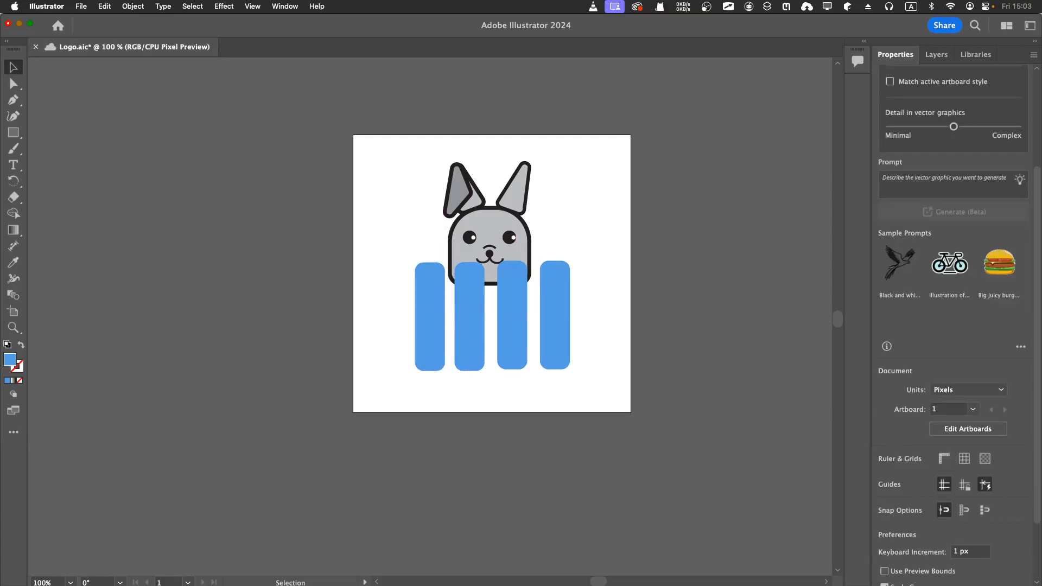
Save the rabbit logo document with its four blue bars
{"action": "key", "text": "super+s"}
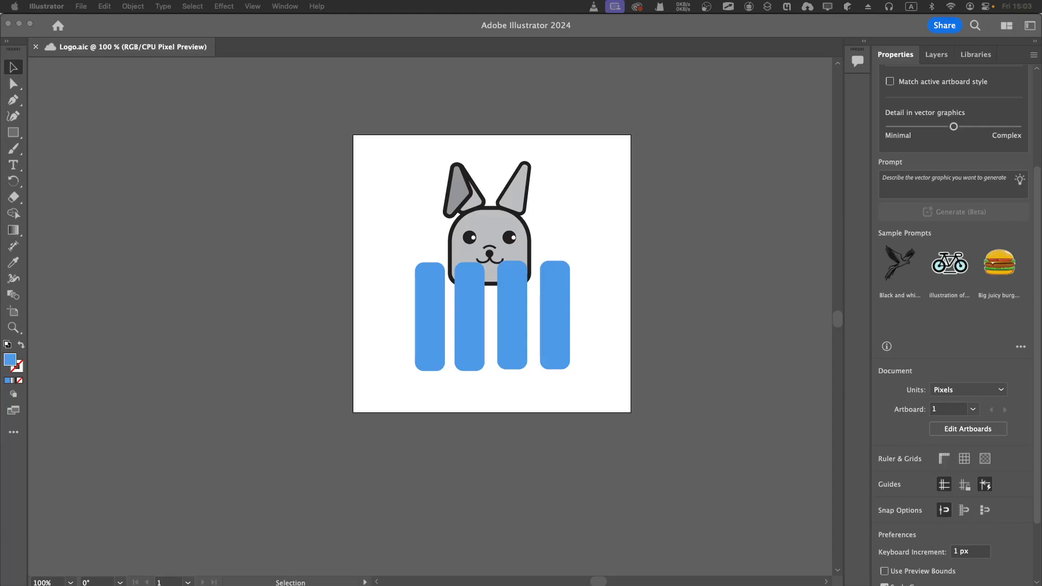
Set the fill of the second bar from the left to hex colour ff9ec0
{"action": "left_click", "coordinate": [463, 312]}
{"action": "left_click", "coordinate": [463, 311]}
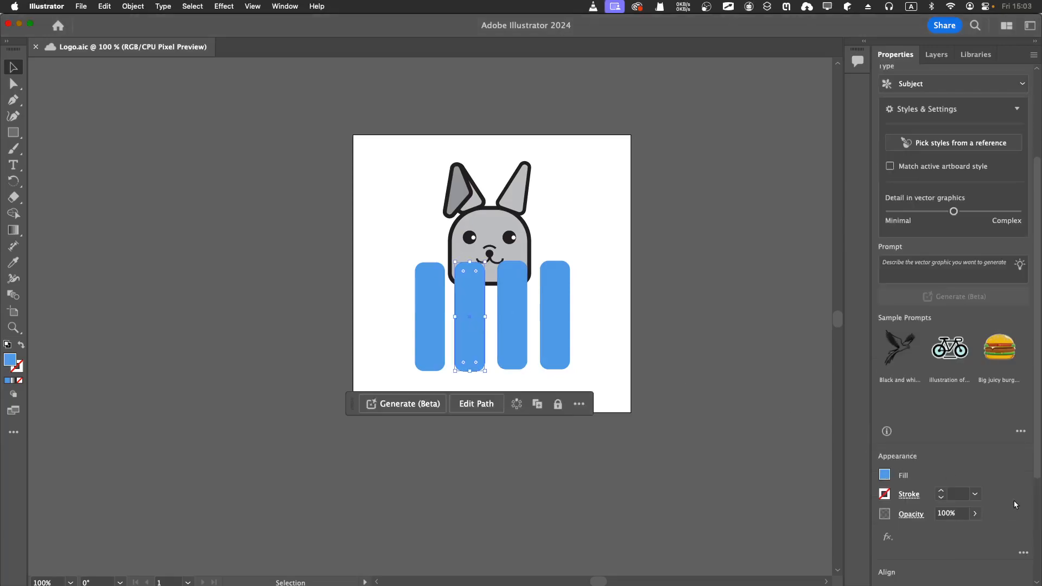
{"action": "left_click", "coordinate": [885, 475]}
{"action": "left_click", "coordinate": [856, 426]}
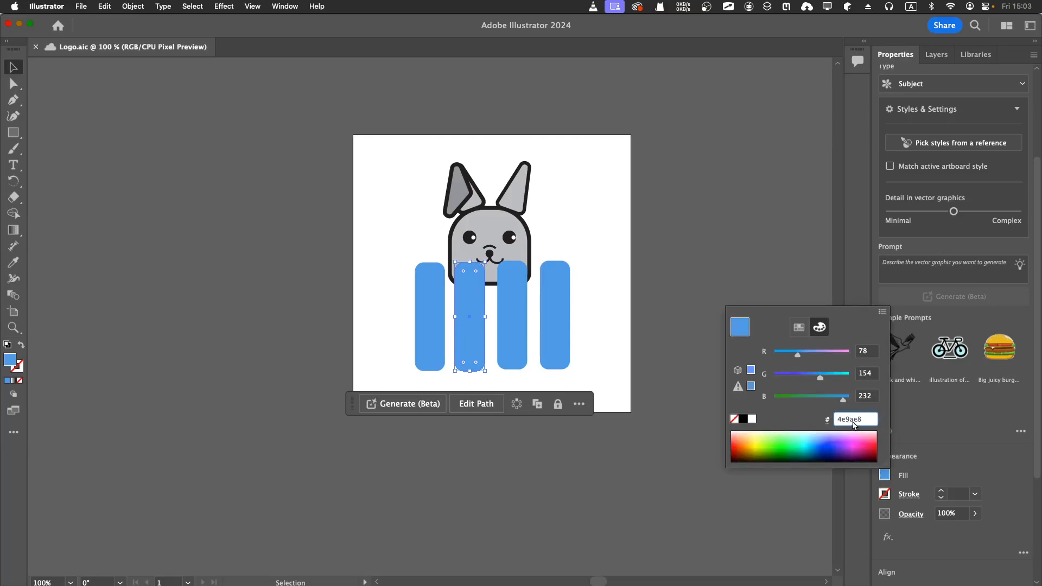
{"action": "key", "text": "Return"}
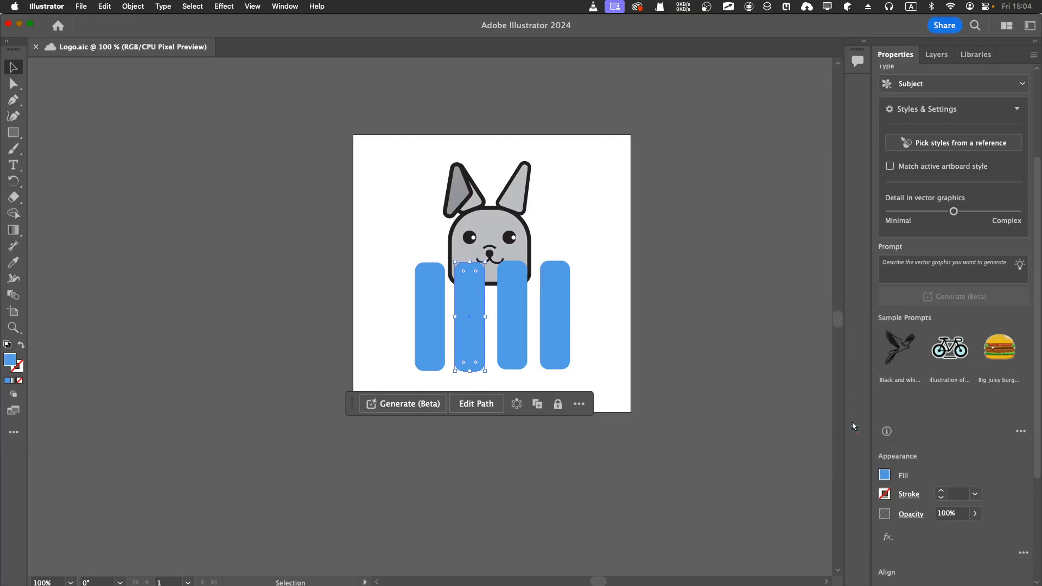
{"action": "left_click", "coordinate": [884, 475]}
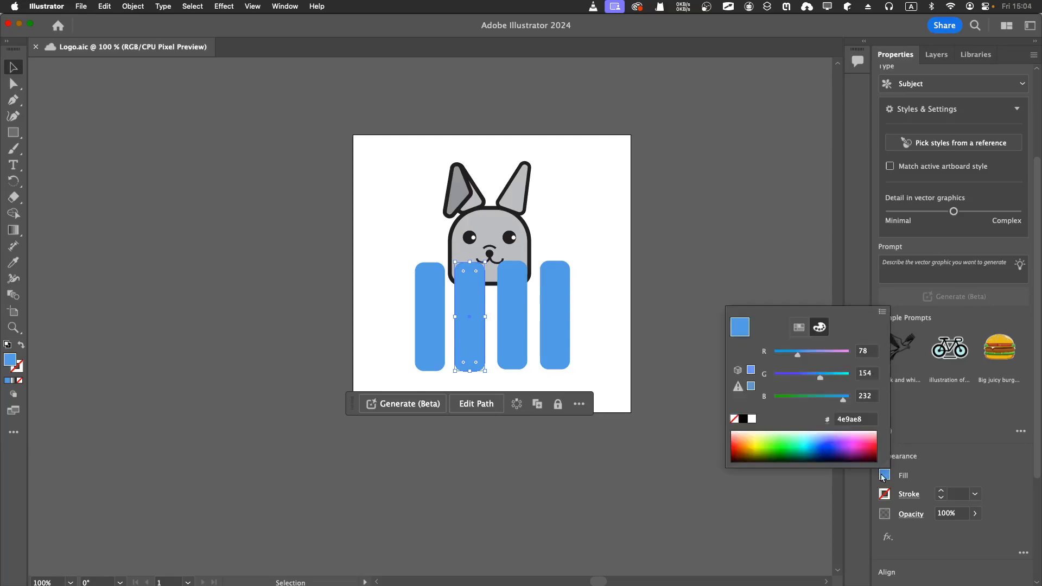
{"action": "left_click", "coordinate": [863, 422]}
{"action": "double_click", "coordinate": [860, 426]}
{"action": "type", "text": "ff9ec0"}
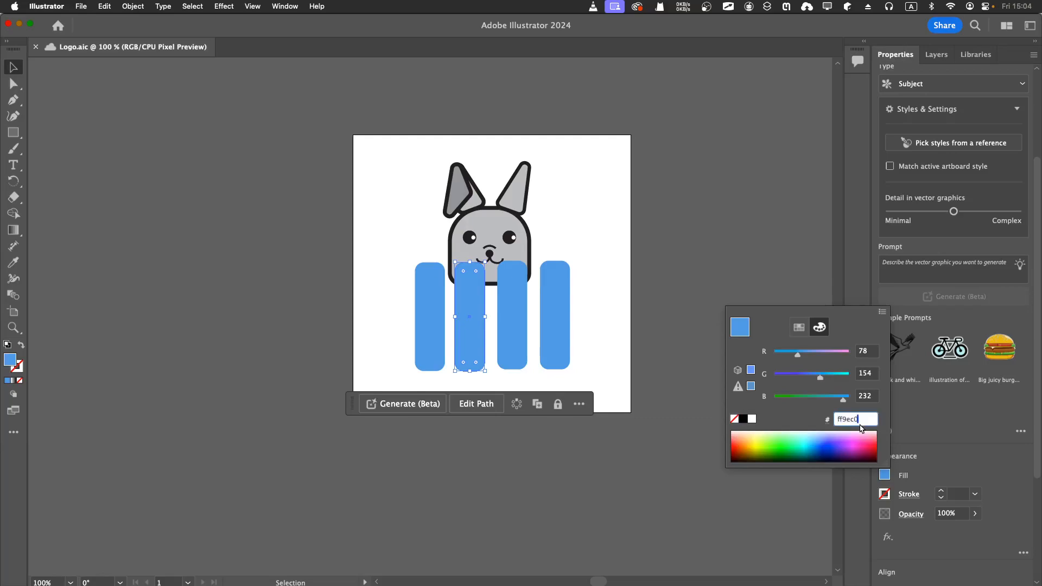
{"action": "key", "text": "Return"}
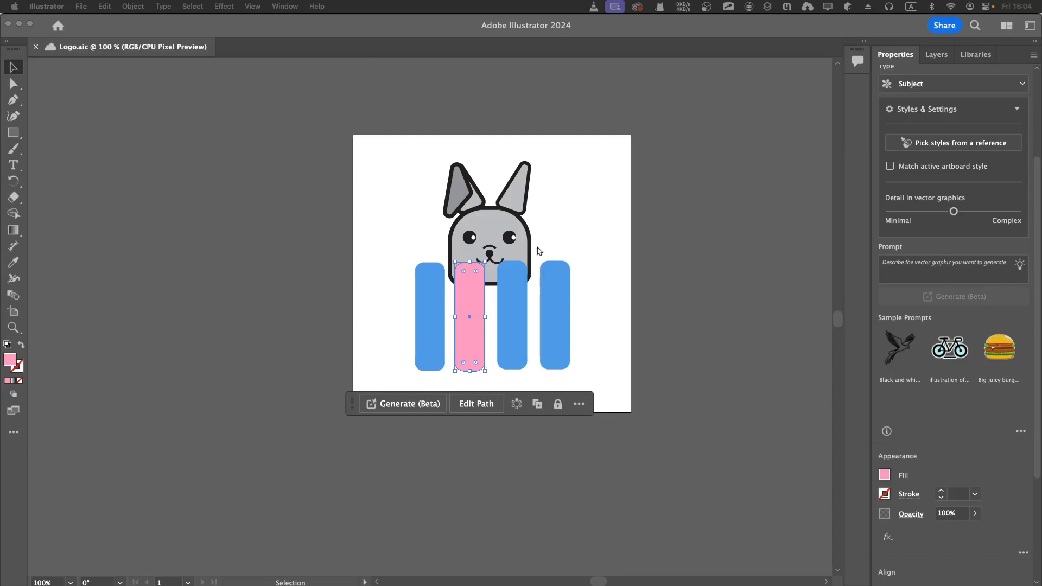
Set the fill of the third bar from the left to hex colour ffe576
{"action": "left_click", "coordinate": [508, 315]}
{"action": "left_click", "coordinate": [509, 316]}
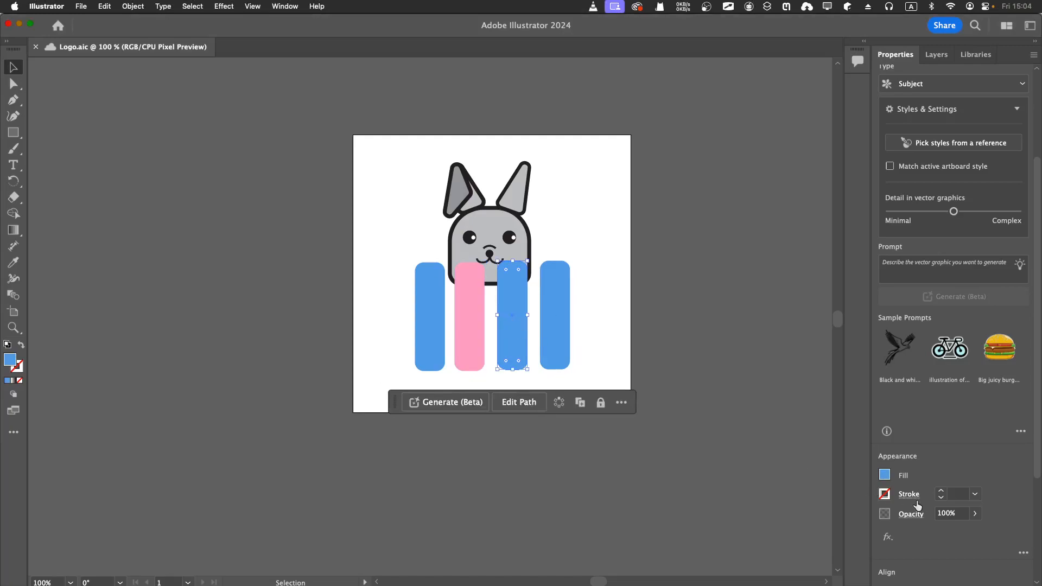
{"action": "left_click", "coordinate": [884, 475]}
{"action": "left_click", "coordinate": [860, 418]}
{"action": "key", "text": "super+a"}
{"action": "type", "text": "ffe576"}
{"action": "key", "text": "Return"}
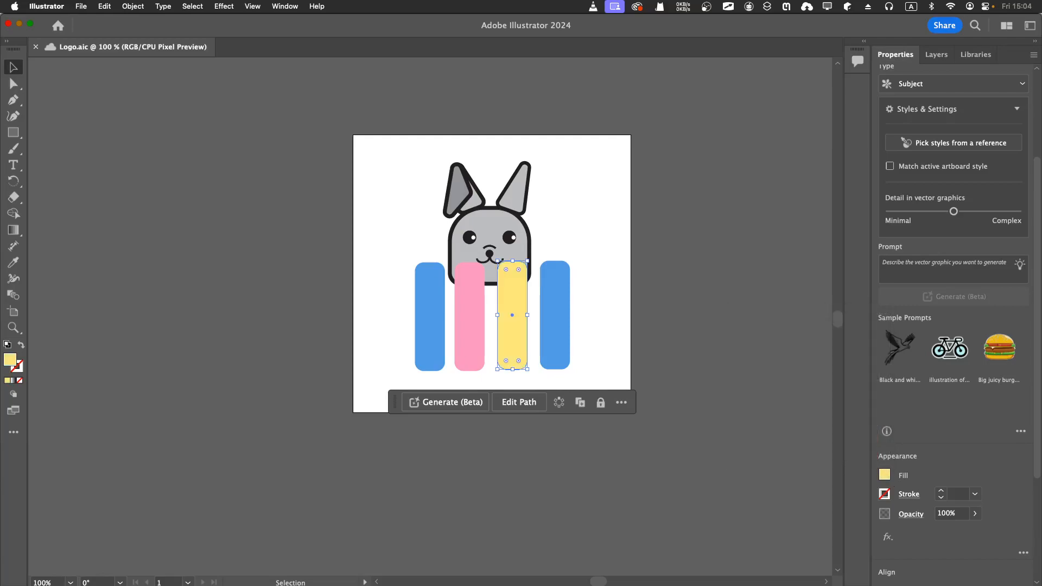
Replace the third bar's yellow fill with a teal colour by pasting a copied hex code
{"action": "key", "text": "super+Tab"}
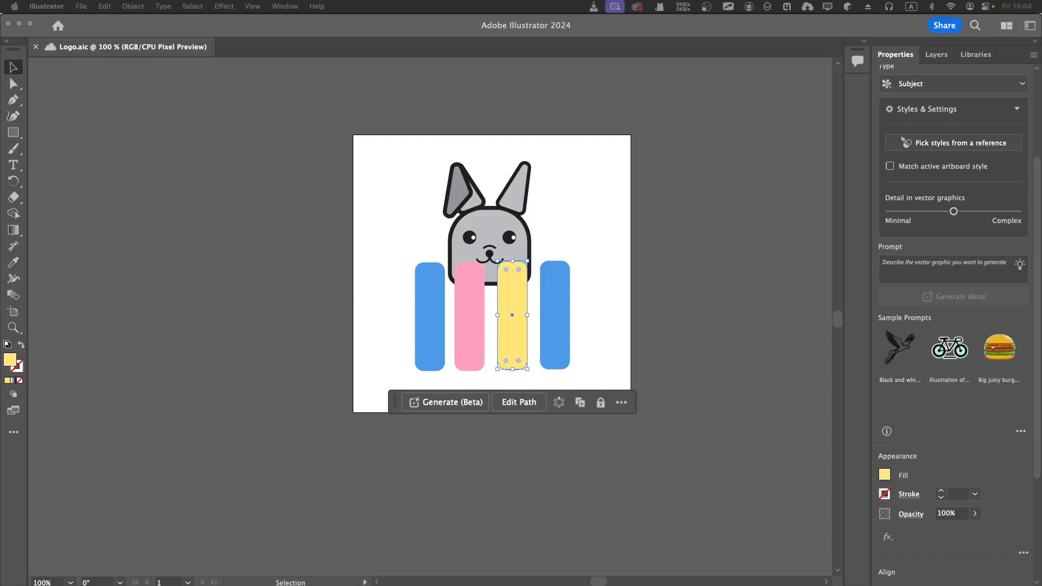
{"action": "left_click", "coordinate": [884, 478]}
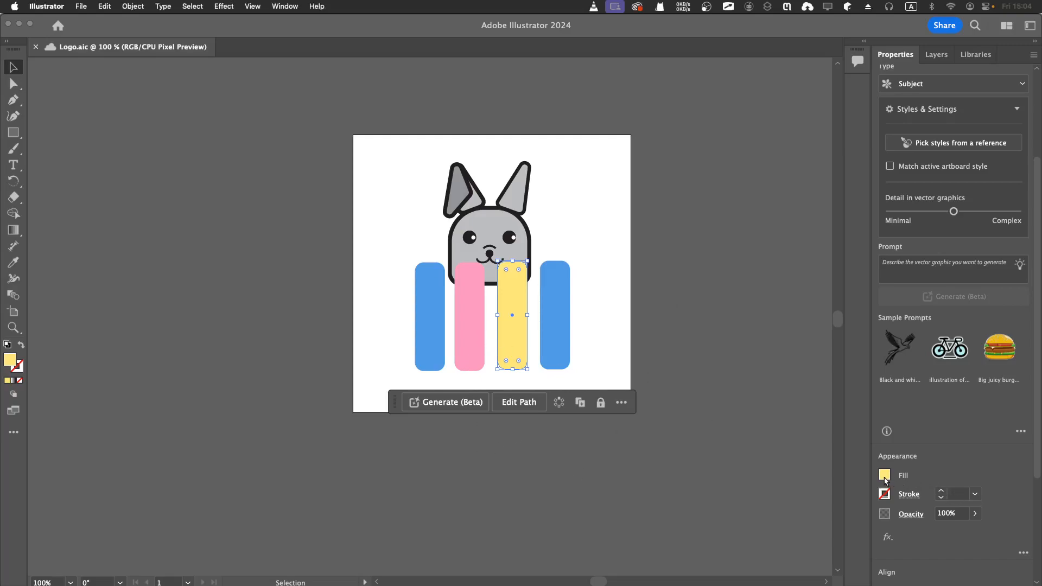
{"action": "left_click", "coordinate": [884, 476]}
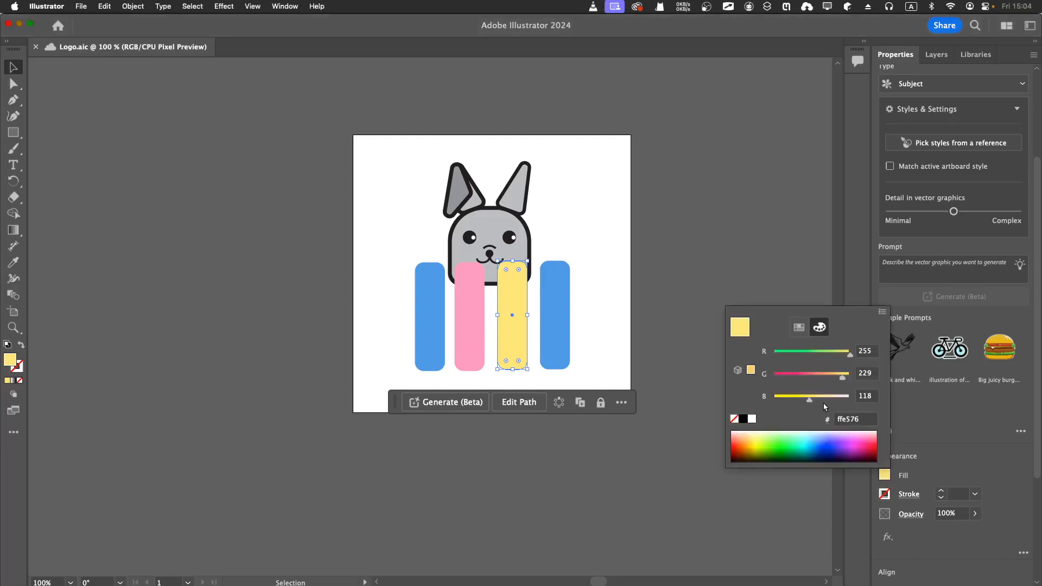
{"action": "double_click", "coordinate": [858, 419]}
{"action": "key", "text": "super+v"}
{"action": "key", "text": "Return"}
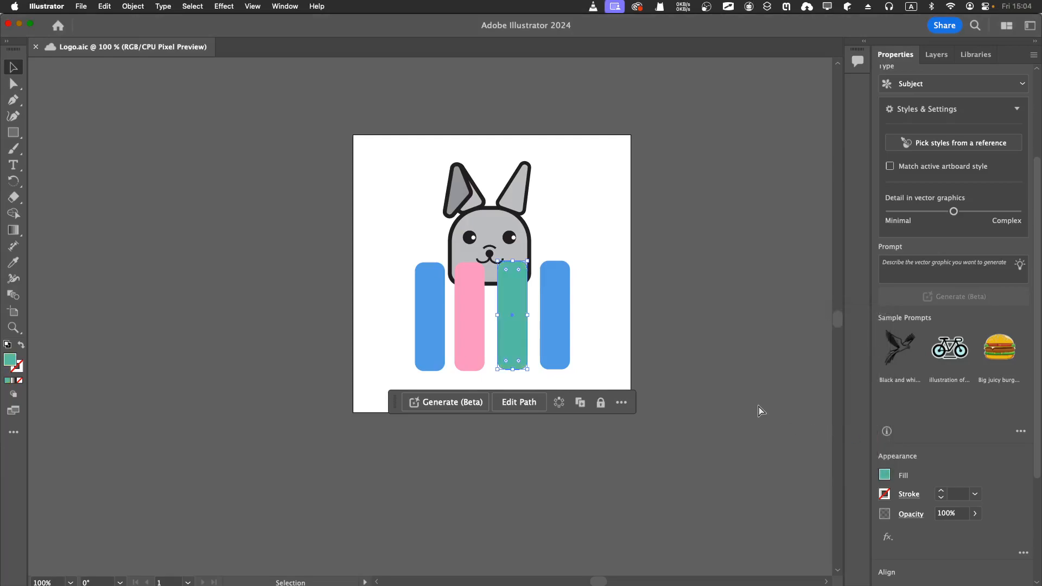
Undo the fill colour changes on the second and third bars while keeping all four blue bars
{"action": "key", "text": "super+z"}
{"action": "key", "text": "super+z"}
{"action": "key", "text": "super+z"}
{"action": "key", "text": "super+shift+z"}
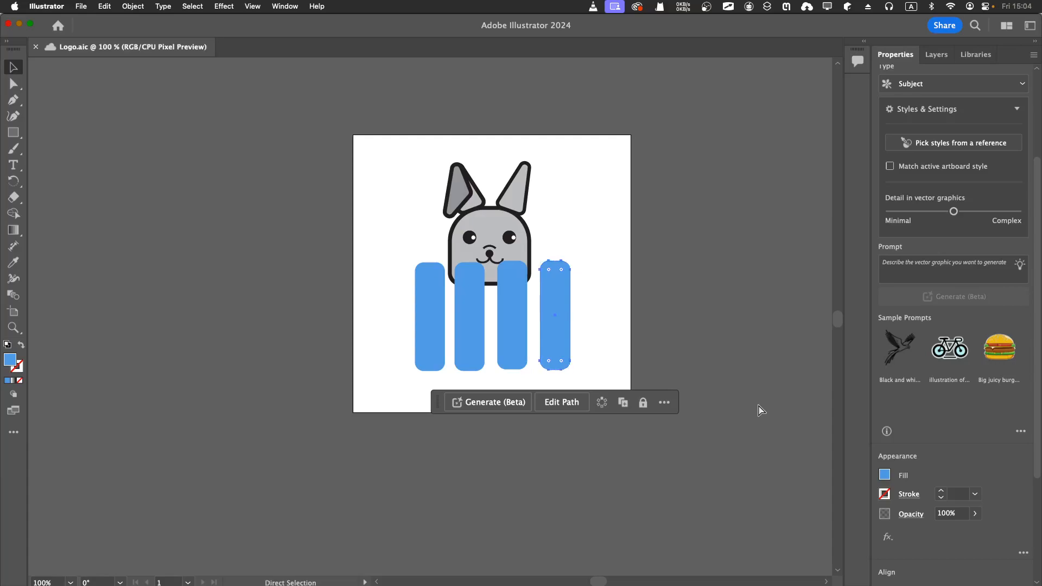
{"action": "key", "text": "super+z"}
{"action": "key", "text": "super+z"}
{"action": "key", "text": "super+z"}
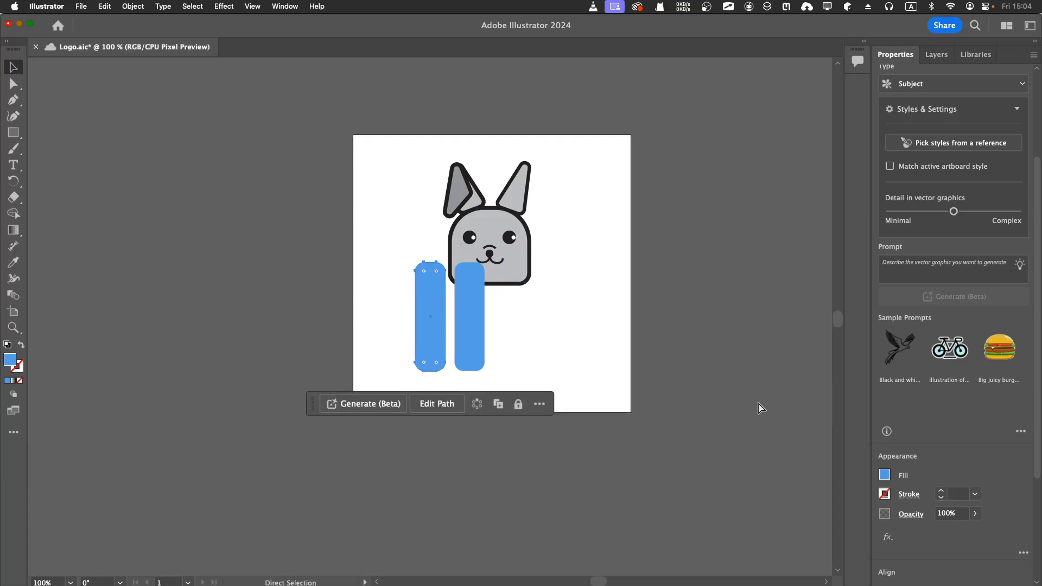
{"action": "key", "text": "super+shift+z"}
{"action": "key", "text": "super+shift+z"}
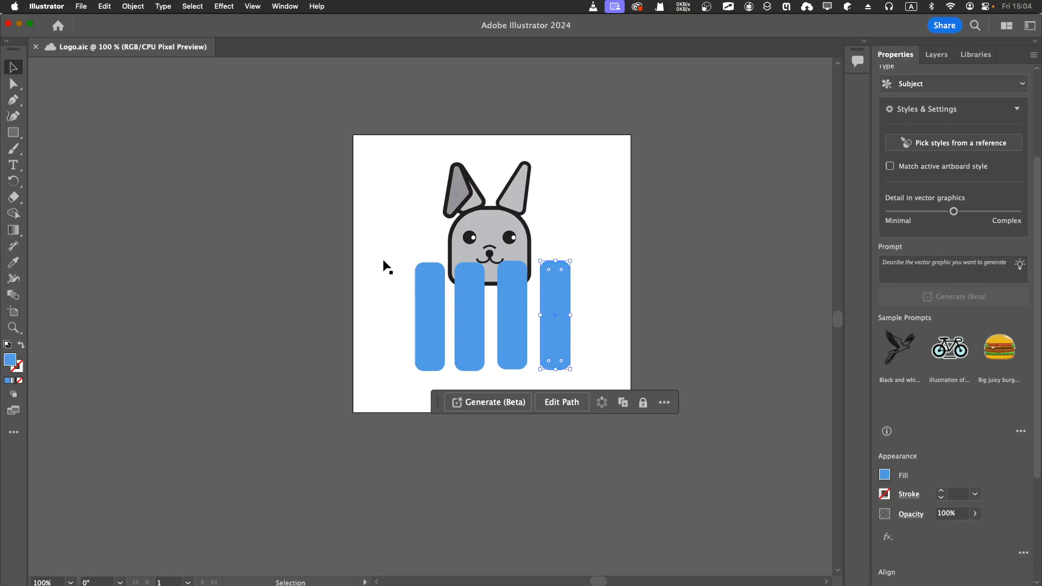
Select the second bar from the left and save the logo document
{"action": "left_click", "coordinate": [391, 272]}
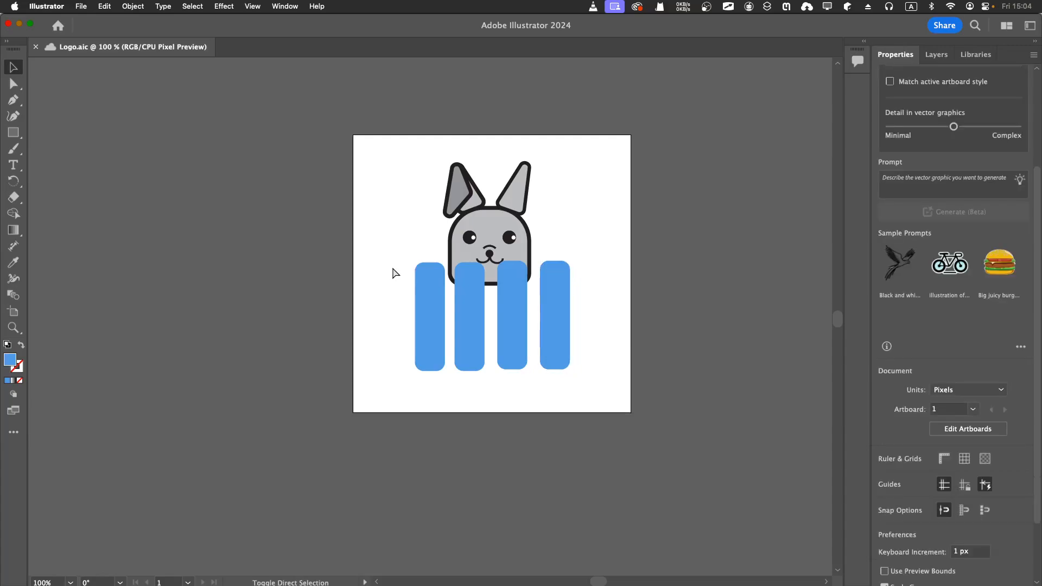
{"action": "left_click", "coordinate": [425, 300]}
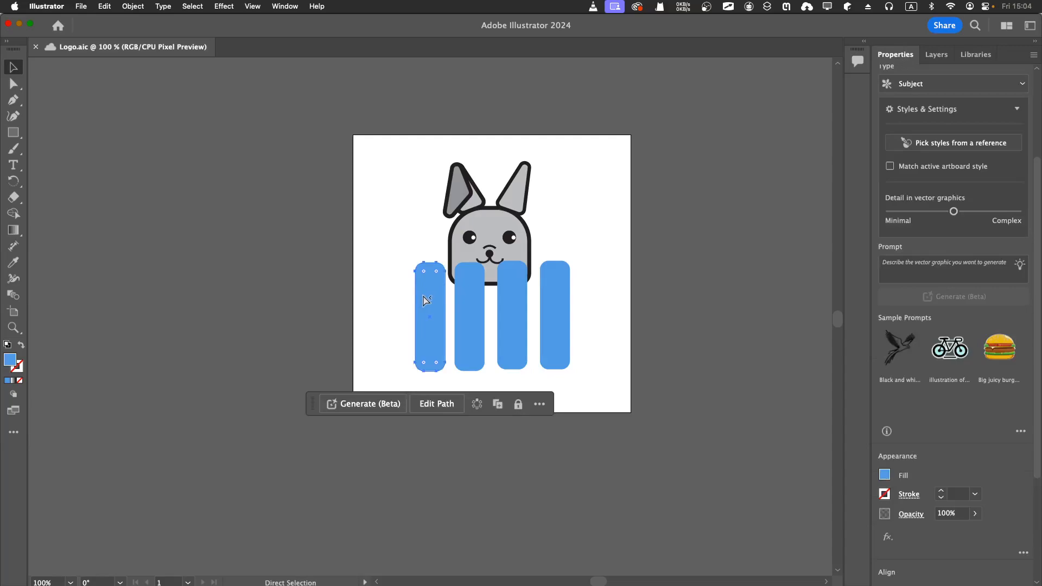
{"action": "key", "text": "super"}
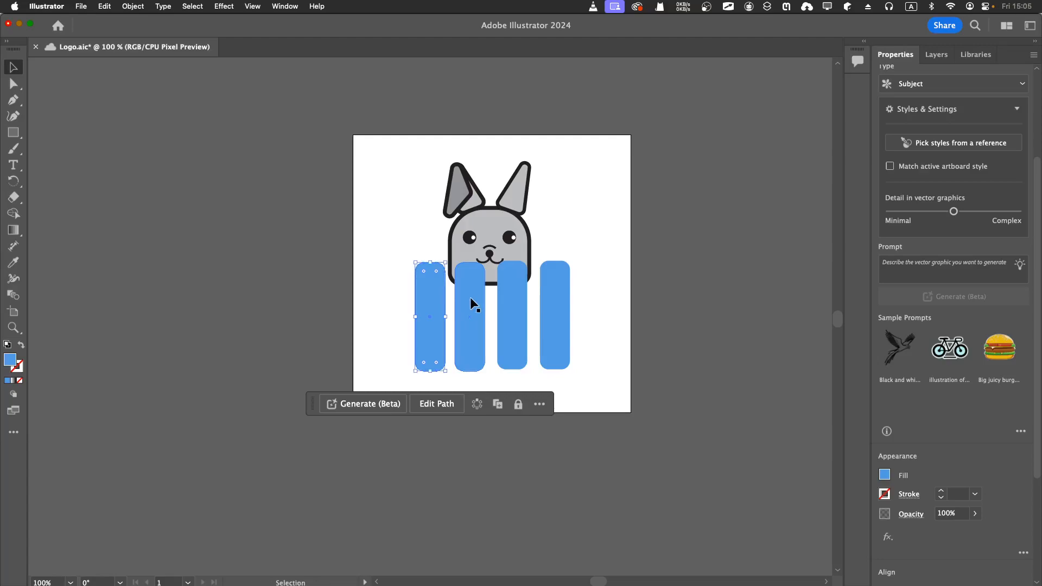
{"action": "left_click", "coordinate": [470, 297]}
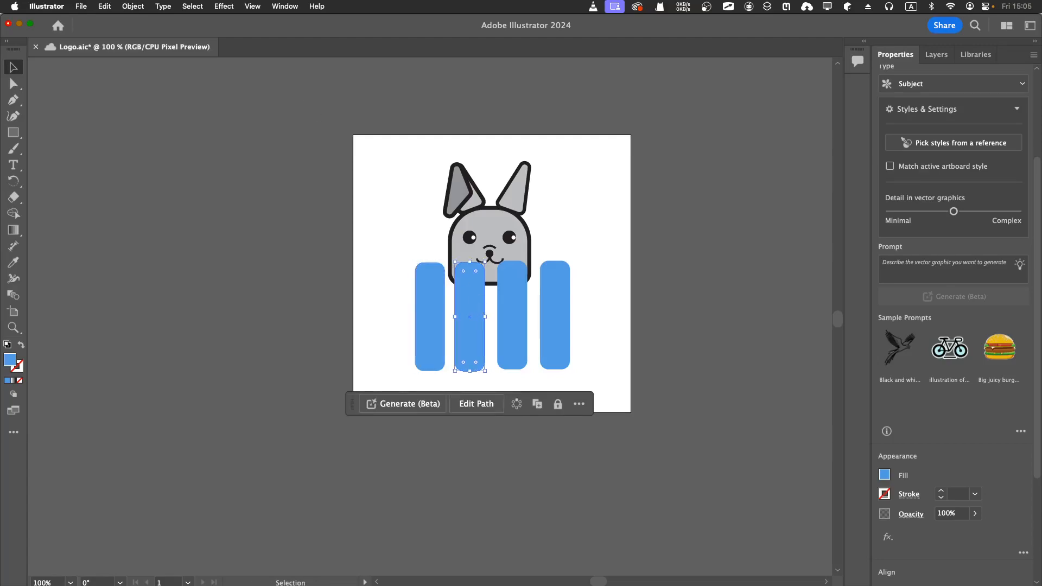
{"action": "key", "text": "super+s"}
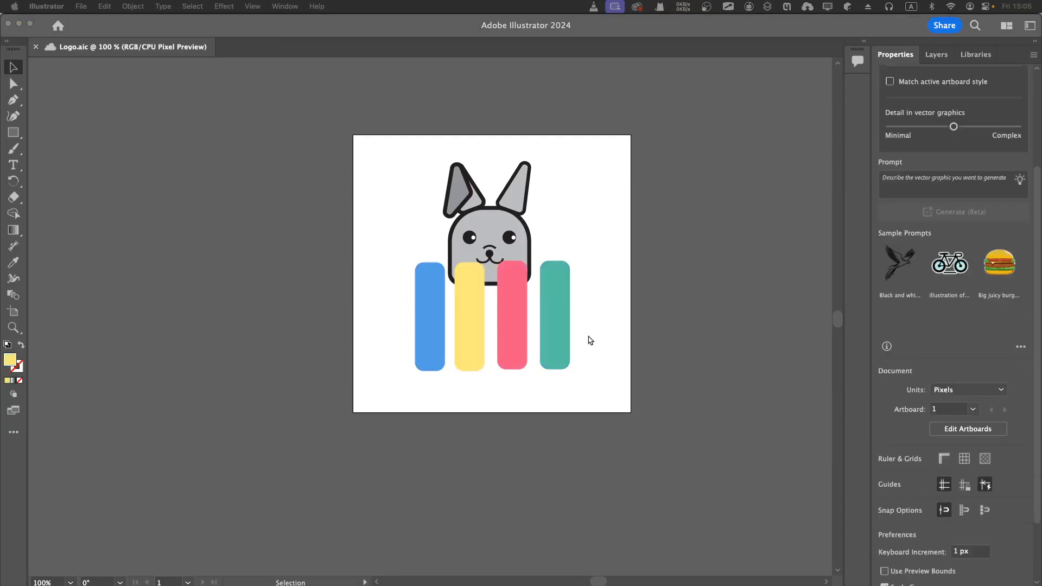
Shorten the teal bar from both ends so it becomes clearly the shortest bar in the row
{"action": "left_click", "coordinate": [567, 309]}
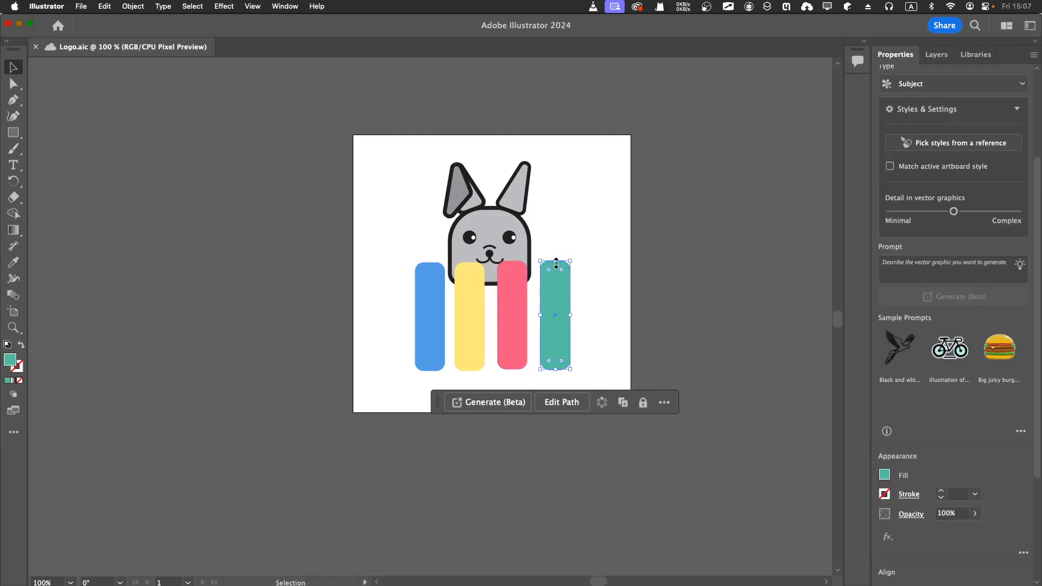
{"action": "left_click_drag", "start_coordinate": [555, 261], "coordinate": [551, 284]}
{"action": "left_click_drag", "start_coordinate": [556, 372], "coordinate": [555, 345]}
Shorten the pink bar moderately from both ends, keeping it taller than the teal bar
{"action": "left_click", "coordinate": [509, 289]}
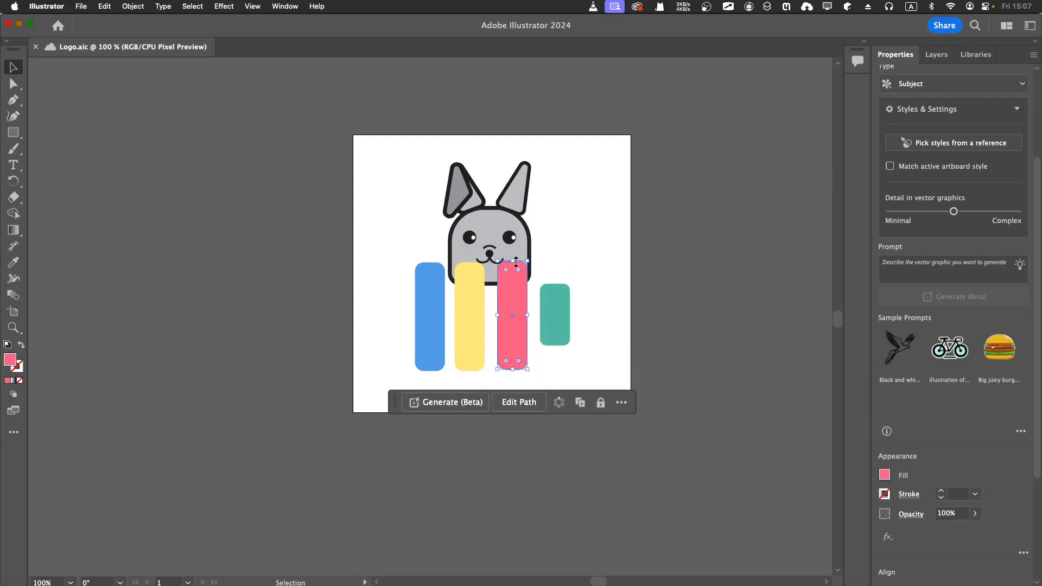
{"action": "left_click_drag", "start_coordinate": [515, 262], "coordinate": [512, 274]}
{"action": "left_click_drag", "start_coordinate": [513, 369], "coordinate": [513, 357]}
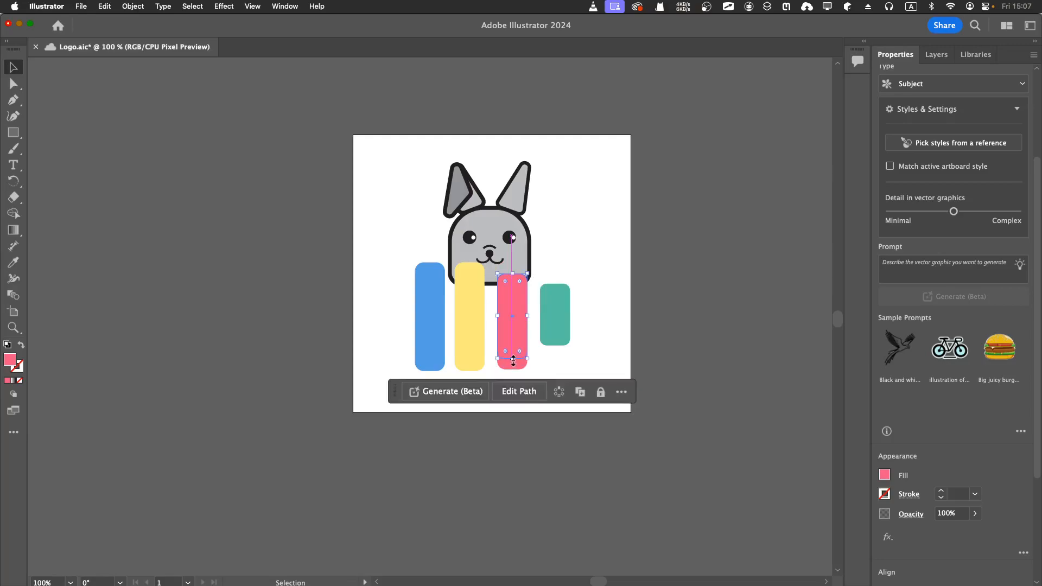
Shorten the yellow bar slightly from both ends so its height falls between the blue and pink bars
{"action": "left_click", "coordinate": [470, 314]}
{"action": "left_click_drag", "start_coordinate": [470, 262], "coordinate": [471, 268]}
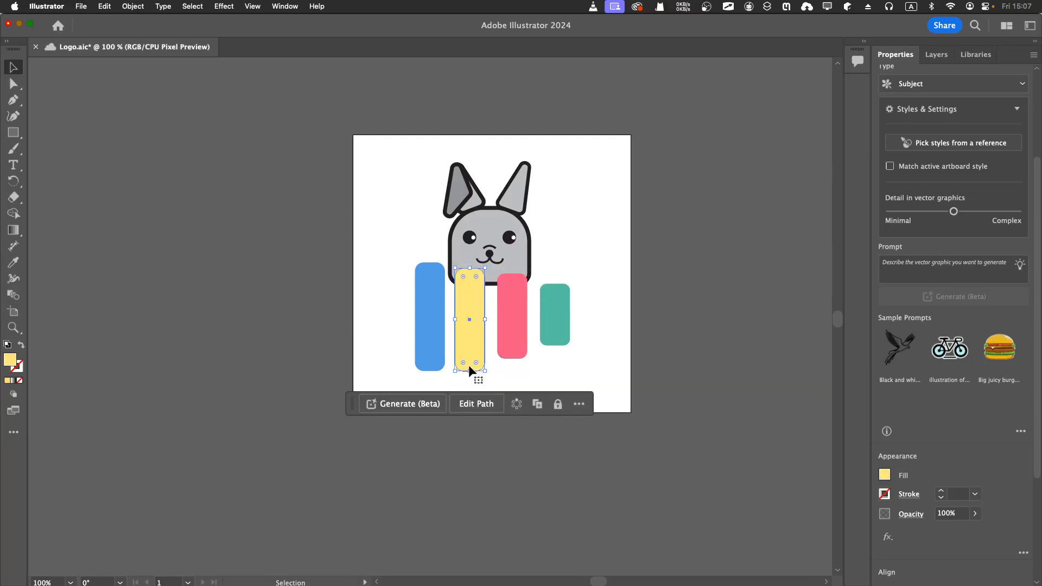
{"action": "left_click_drag", "start_coordinate": [469, 371], "coordinate": [470, 367]}
{"action": "left_click", "coordinate": [612, 330]}
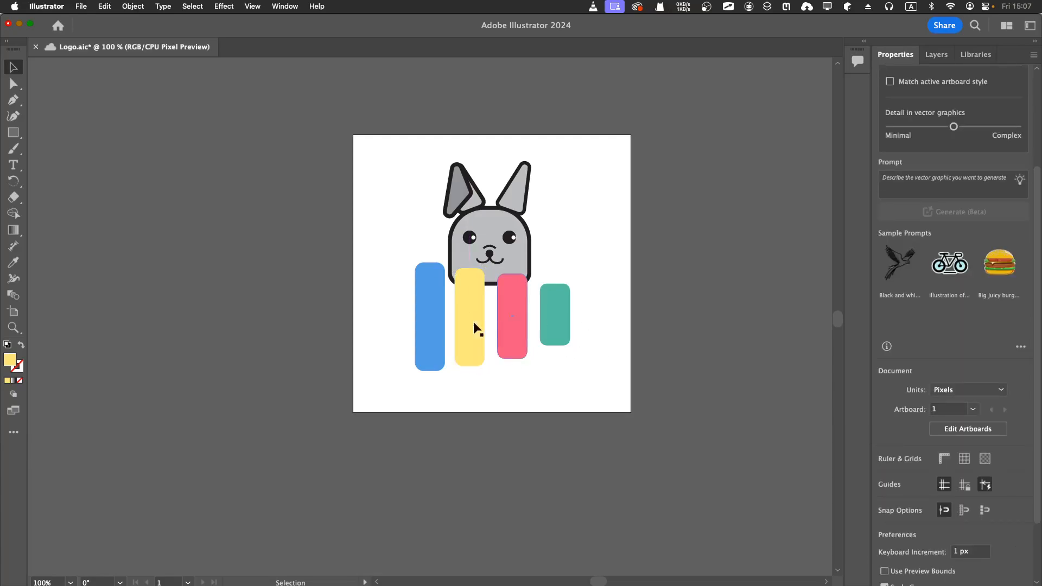
Nudge the blue bar right in small increments, leaving only a narrow gap before the yellow bar
{"action": "left_click", "coordinate": [436, 327]}
{"action": "key", "text": "Right"}
{"action": "key", "text": "Right"}
{"action": "key", "text": "Right"}
{"action": "key", "text": "Right"}
{"action": "key", "text": "Right"}
{"action": "key", "text": "Right"}
{"action": "key", "text": "Right"}
{"action": "key", "text": "Right"}
{"action": "key", "text": "Right"}
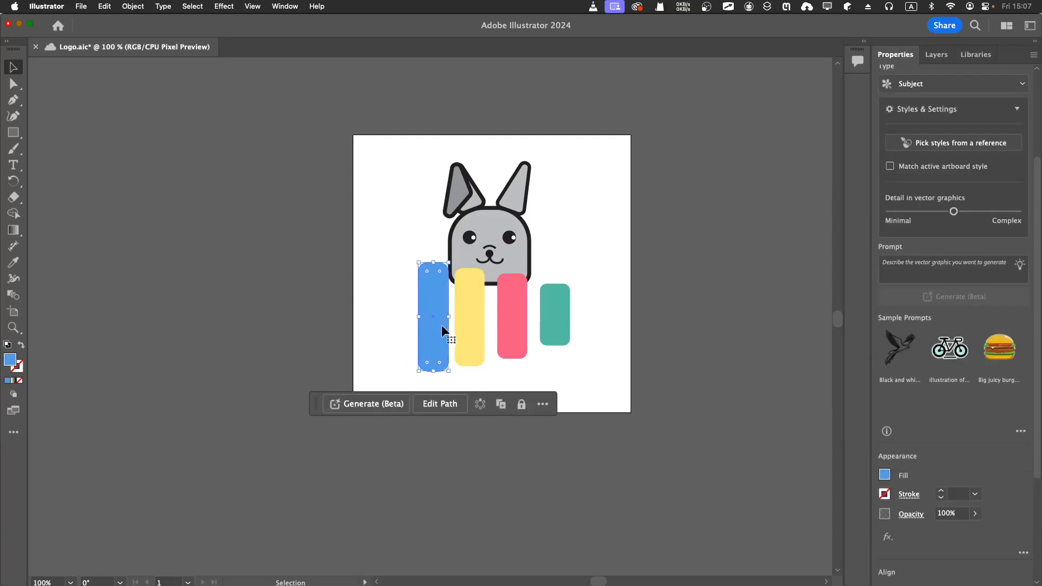
Nudge the pink bar left toward the yellow bar, matching the narrow gap between the blue and yellow bars
{"action": "left_click", "coordinate": [465, 322]}
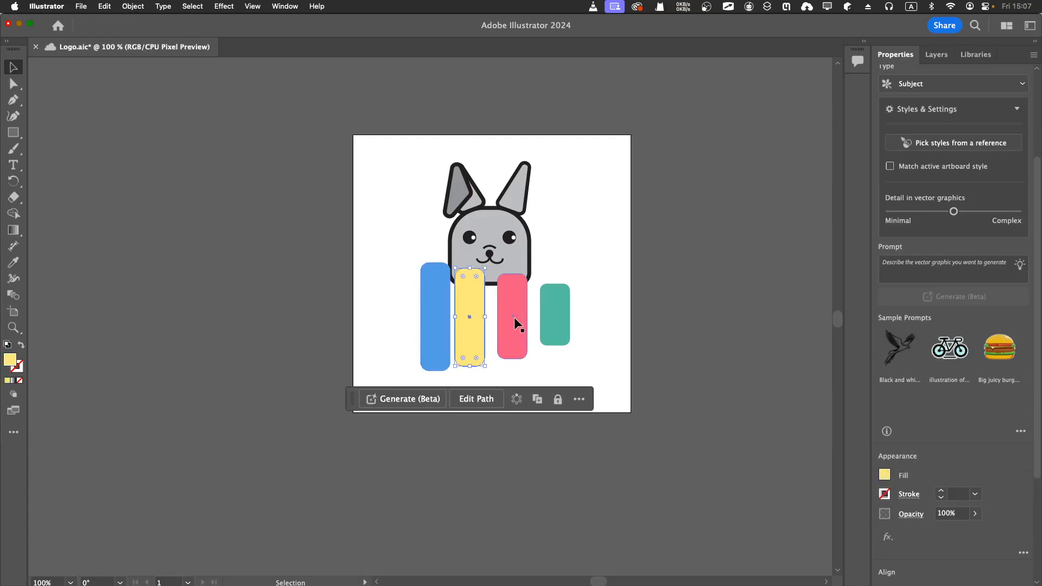
{"action": "left_click", "coordinate": [513, 316]}
{"action": "key", "text": "Left"}
{"action": "key", "text": "Left"}
{"action": "key", "text": "Left"}
{"action": "key", "text": "Left"}
{"action": "key", "text": "Left"}
{"action": "key", "text": "Left"}
{"action": "key", "text": "Left"}
{"action": "key", "text": "Left"}
{"action": "key", "text": "Left"}
{"action": "key", "text": "Left"}
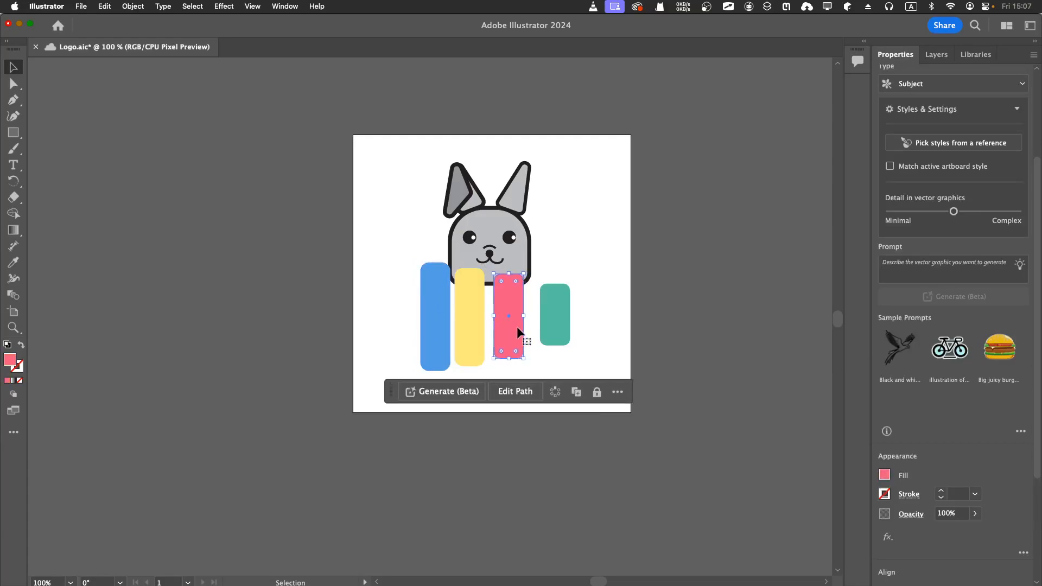
{"action": "key", "text": "Left"}
{"action": "key", "text": "Left"}
{"action": "key", "text": "Left"}
{"action": "key", "text": "Left"}
{"action": "key", "text": "Left"}
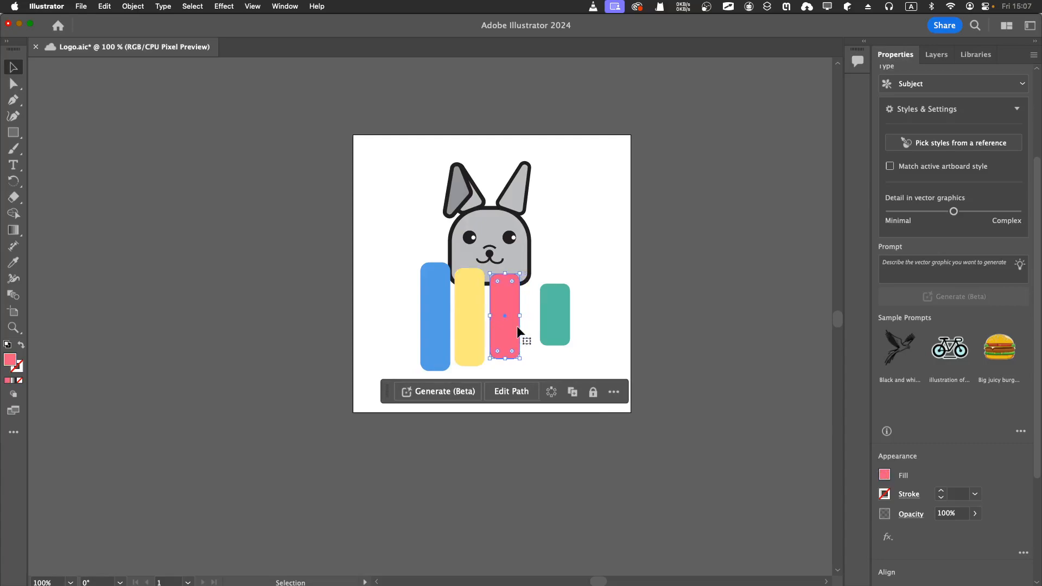
Nudge the teal bar left toward the pink bar to match the other narrow gaps, and leave it selected
{"action": "left_click", "coordinate": [545, 328]}
{"action": "key", "text": "Left"}
{"action": "key", "text": "Left"}
{"action": "key", "text": "Left"}
{"action": "key", "text": "Left"}
{"action": "key", "text": "Left"}
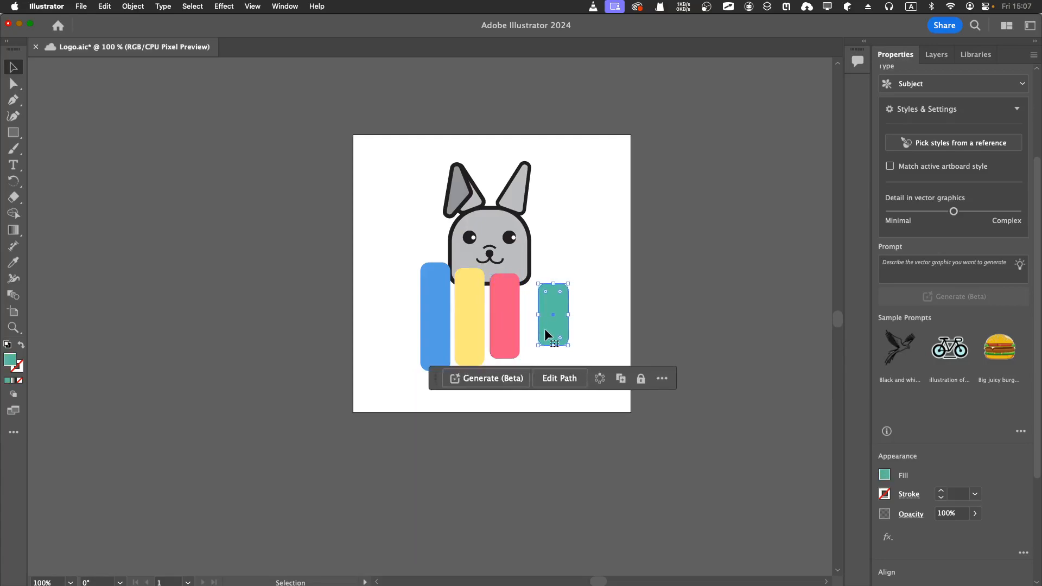
{"action": "key", "text": "Left"}
{"action": "key", "text": "Left"}
{"action": "key", "text": "Left"}
{"action": "key", "text": "Left"}
{"action": "key", "text": "Left"}
{"action": "key", "text": "Left"}
{"action": "key", "text": "Left"}
{"action": "key", "text": "Left"}
{"action": "key", "text": "Left"}
{"action": "key", "text": "Left"}
{"action": "key", "text": "Left"}
{"action": "key", "text": "Left"}
{"action": "key", "text": "Left"}
{"action": "key", "text": "Left"}
{"action": "key", "text": "Left"}
{"action": "key", "text": "Left"}
{"action": "key", "text": "Left"}
{"action": "key", "text": "Left"}
{"action": "key", "text": "Left"}
{"action": "key", "text": "Left"}
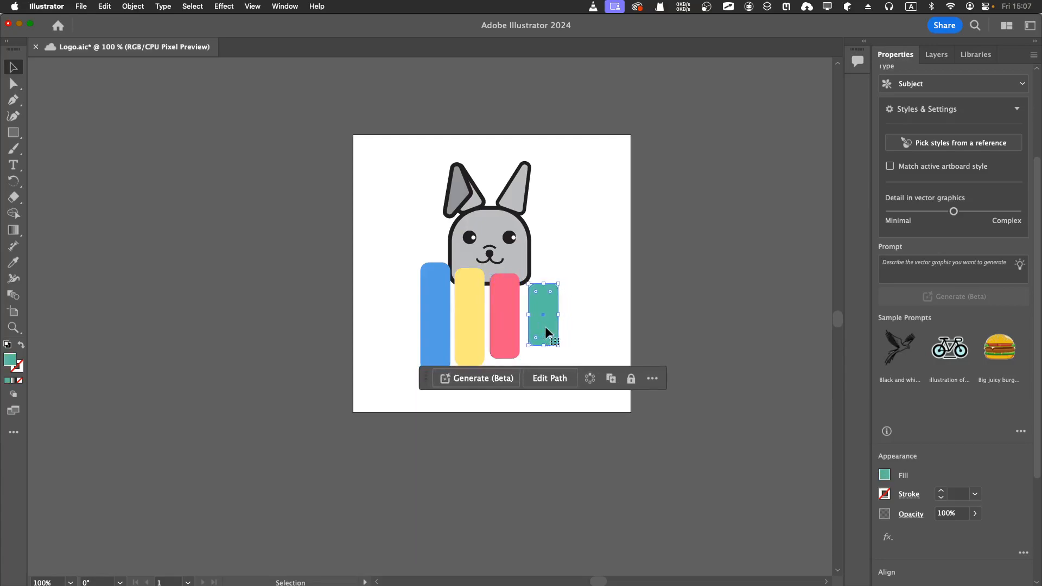
{"action": "key", "text": "Left"}
{"action": "key", "text": "Left"}
{"action": "key", "text": "Left"}
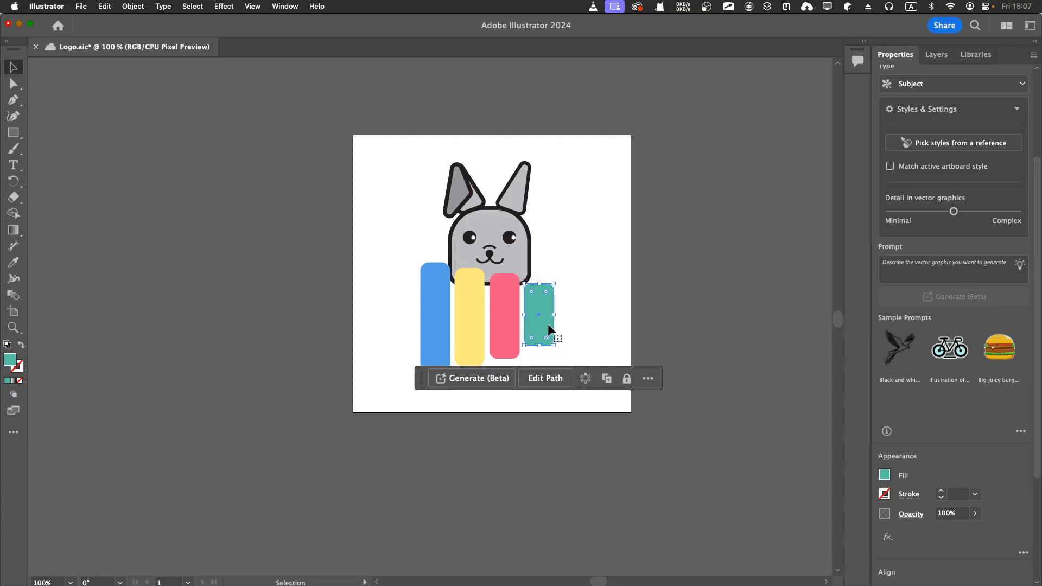
{"action": "left_click", "coordinate": [598, 320]}
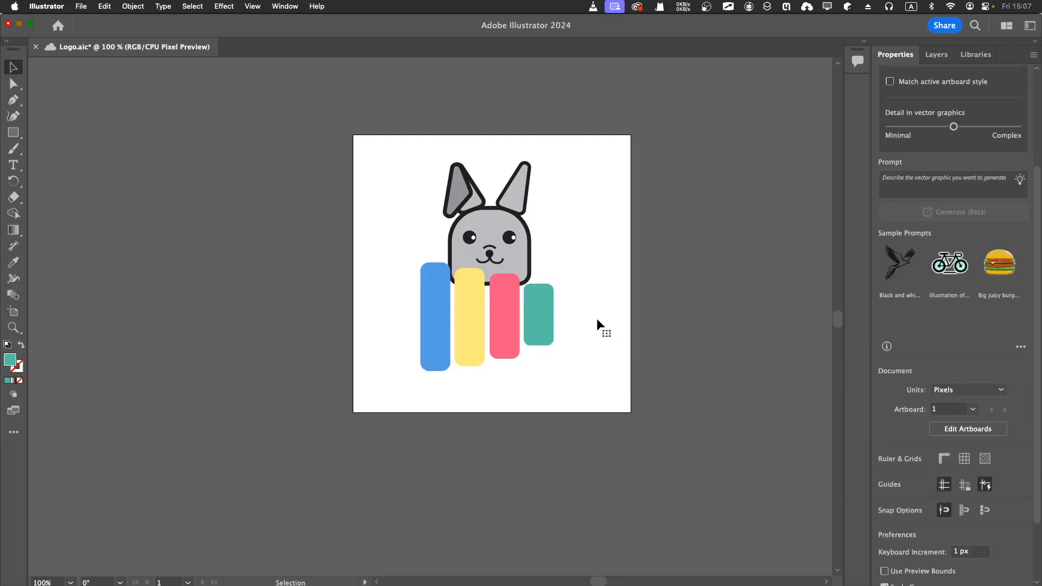
{"action": "left_click", "coordinate": [542, 322]}
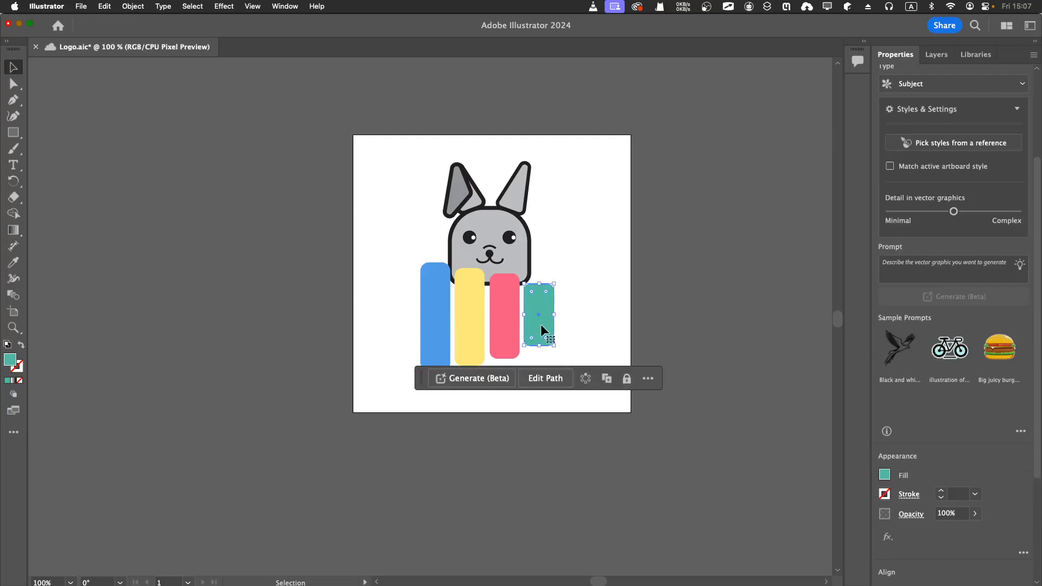
Draw a small circle with the Ellipse tool near the upper end of the blue bar
{"action": "left_click", "coordinate": [509, 325]}
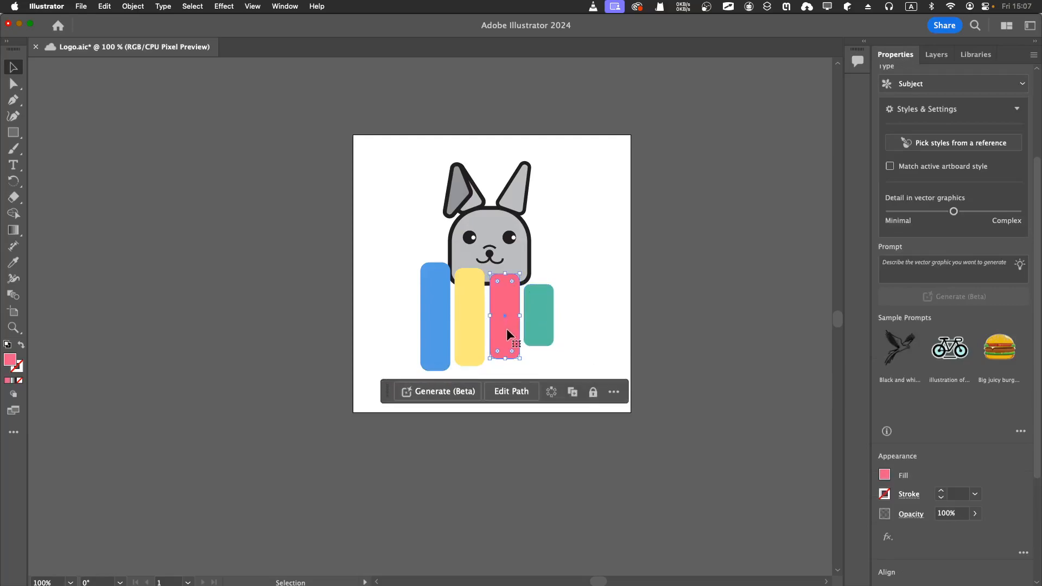
{"action": "left_click", "coordinate": [380, 314]}
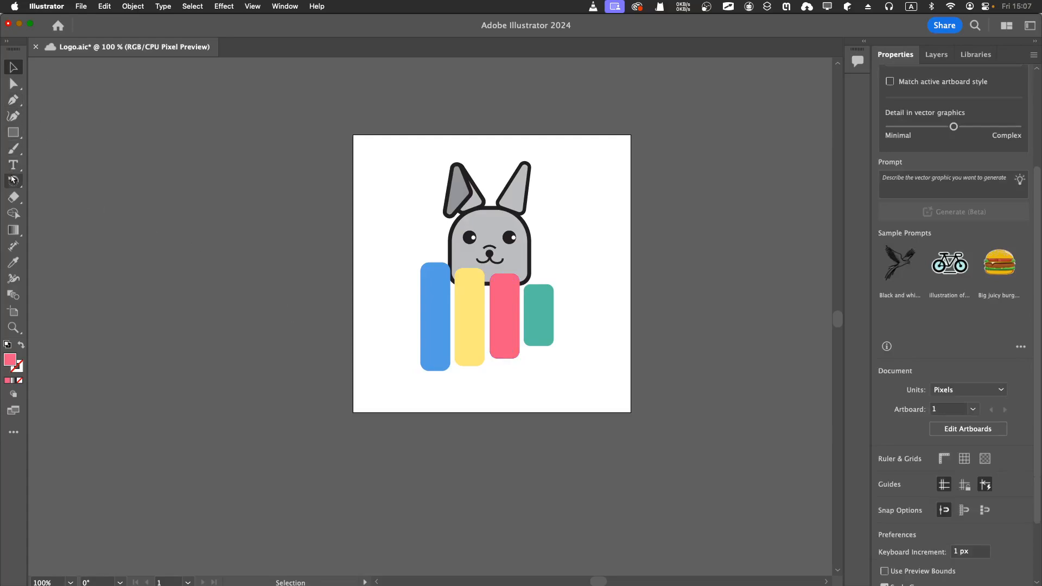
{"action": "left_click_drag", "start_coordinate": [12, 132], "coordinate": [67, 156]}
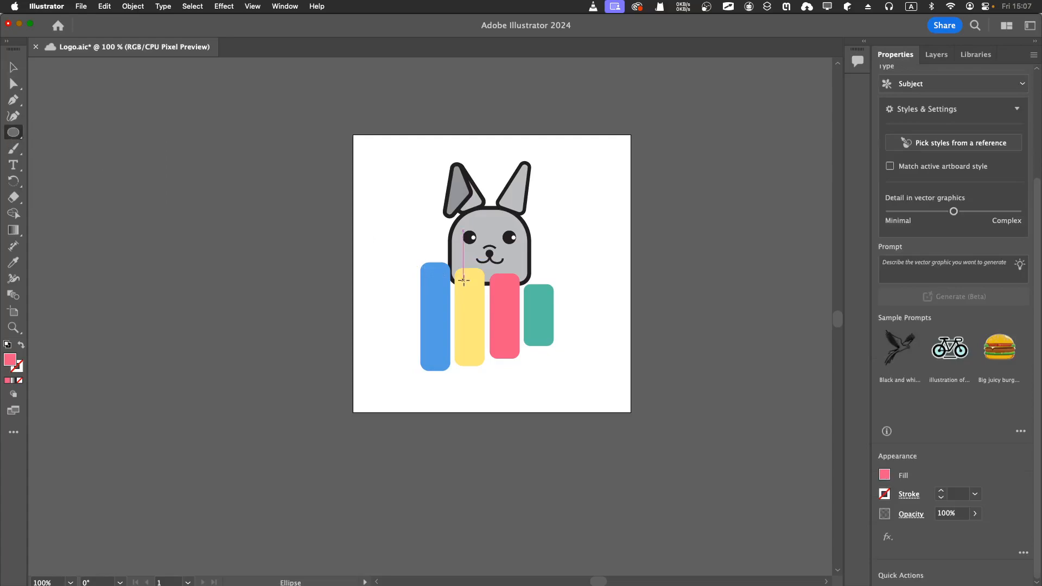
{"action": "left_click_drag", "start_coordinate": [435, 274], "coordinate": [438, 277]}
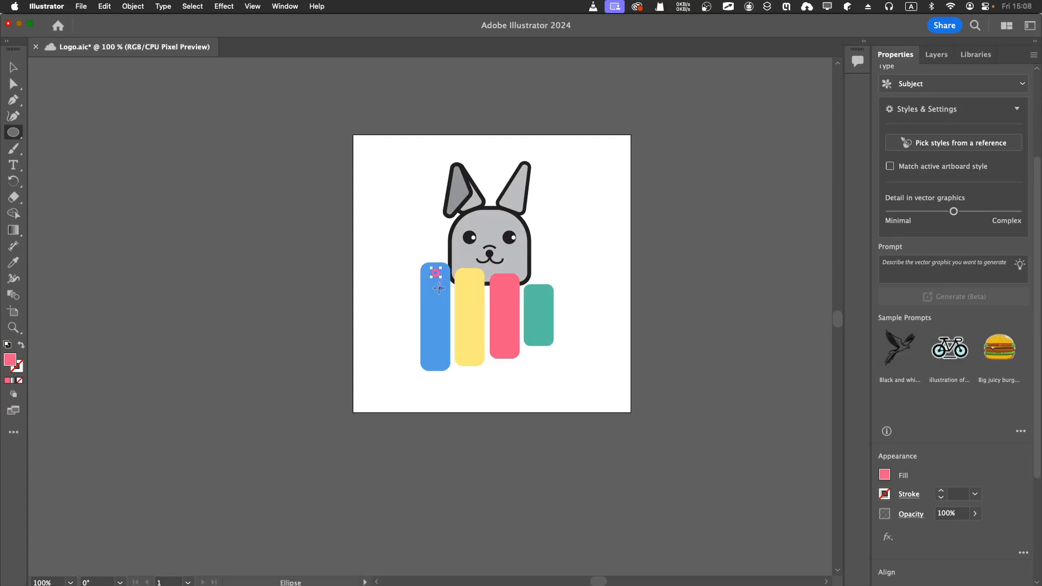
Fill the small circle on the blue bar with a light grey swatch
{"action": "left_click", "coordinate": [884, 476]}
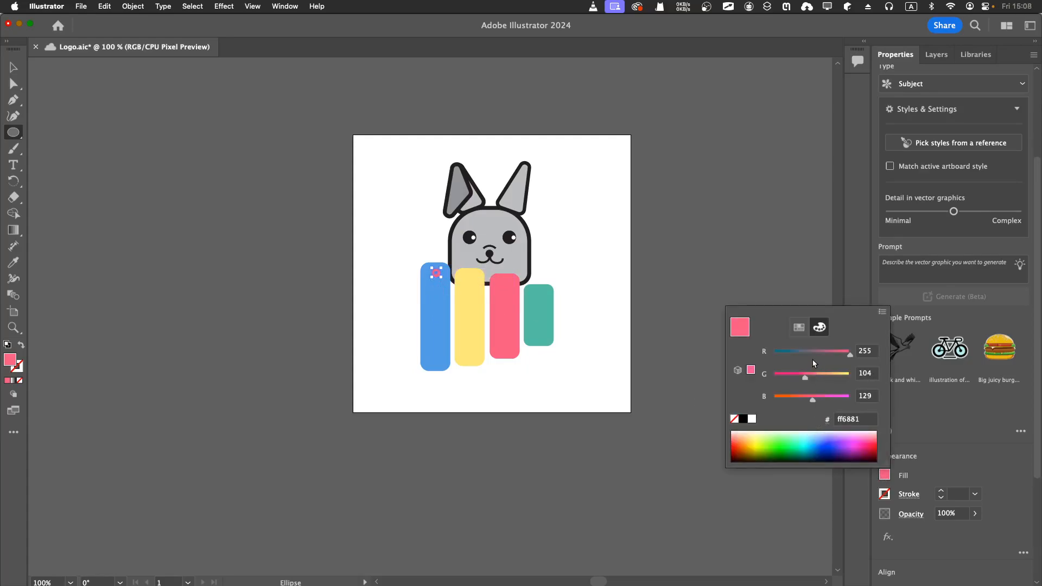
{"action": "left_click", "coordinate": [798, 331]}
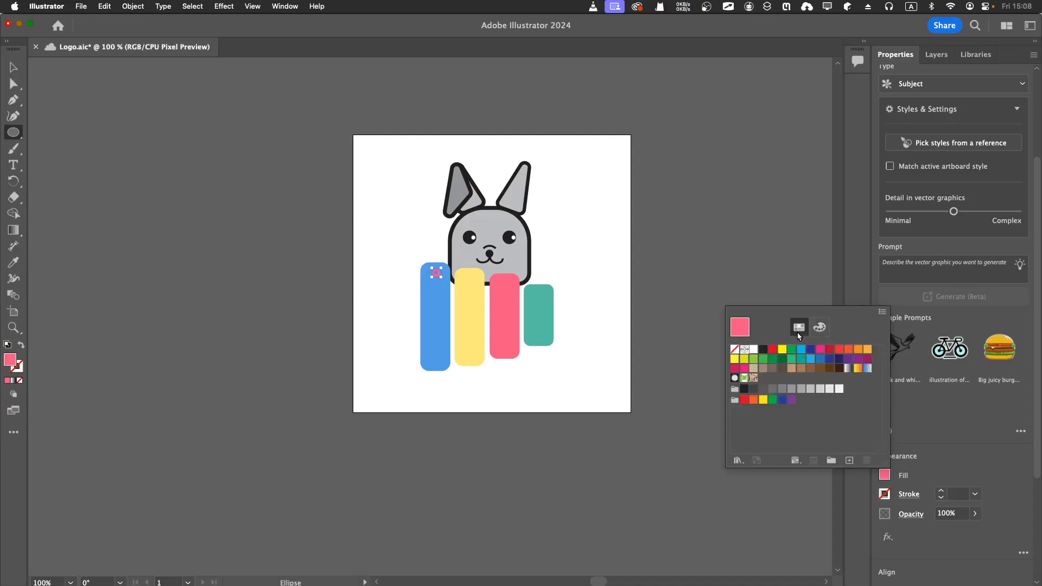
{"action": "left_click", "coordinate": [812, 389]}
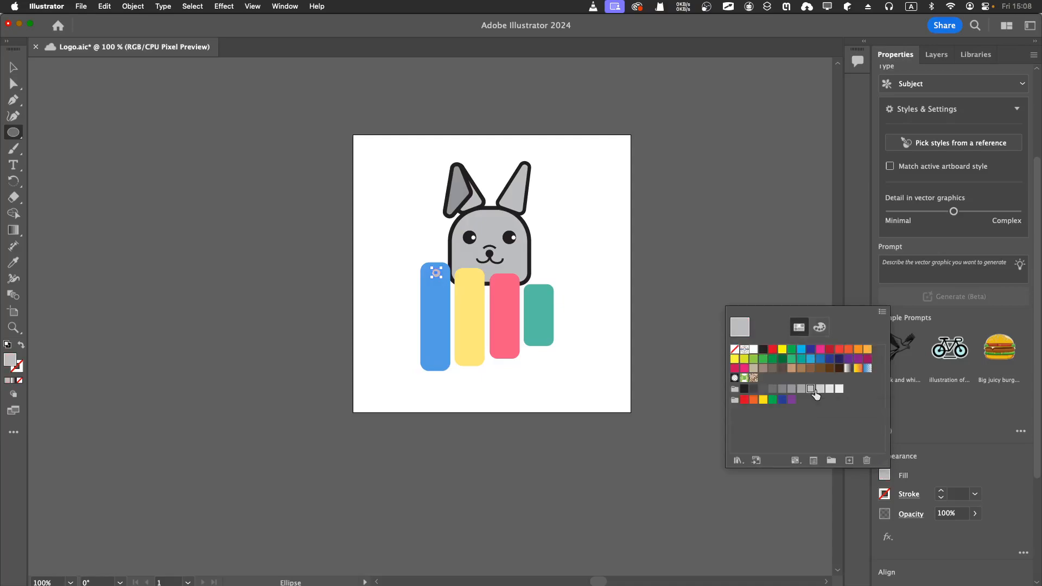
Give the small circle a 1 pt stroke in the very light grey swatch C=0 M=0 Y=0 K=10
{"action": "left_click", "coordinate": [884, 493]}
{"action": "left_click", "coordinate": [884, 493]}
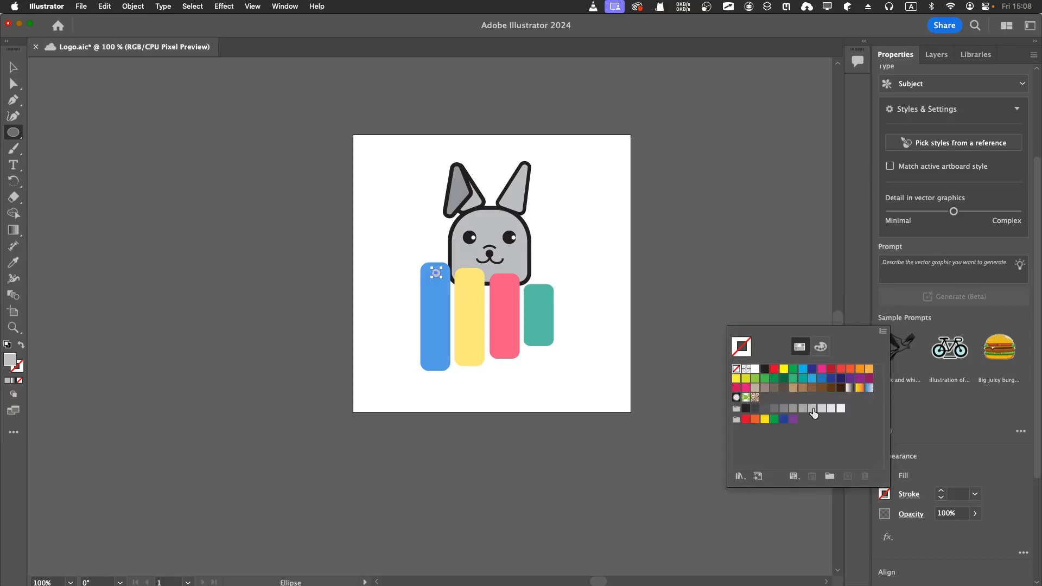
{"action": "left_click", "coordinate": [813, 410]}
{"action": "left_click", "coordinate": [823, 411]}
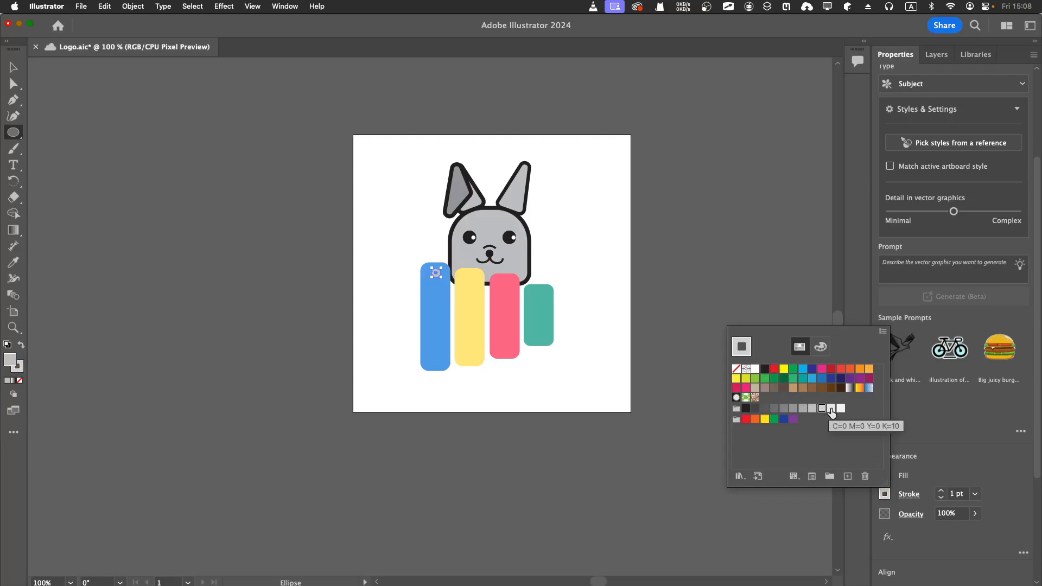
{"action": "left_click", "coordinate": [832, 411]}
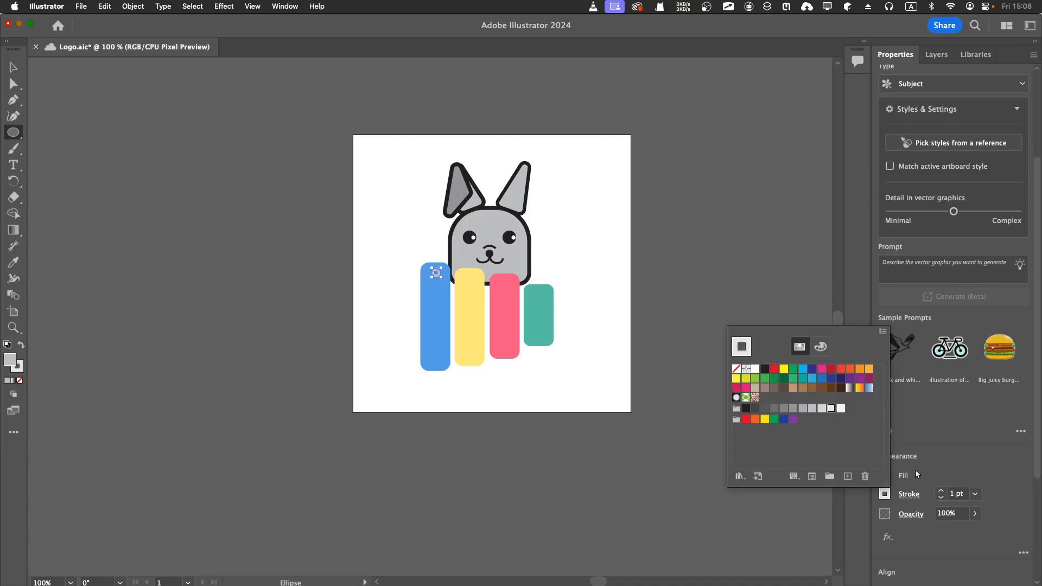
{"action": "left_click", "coordinate": [885, 475]}
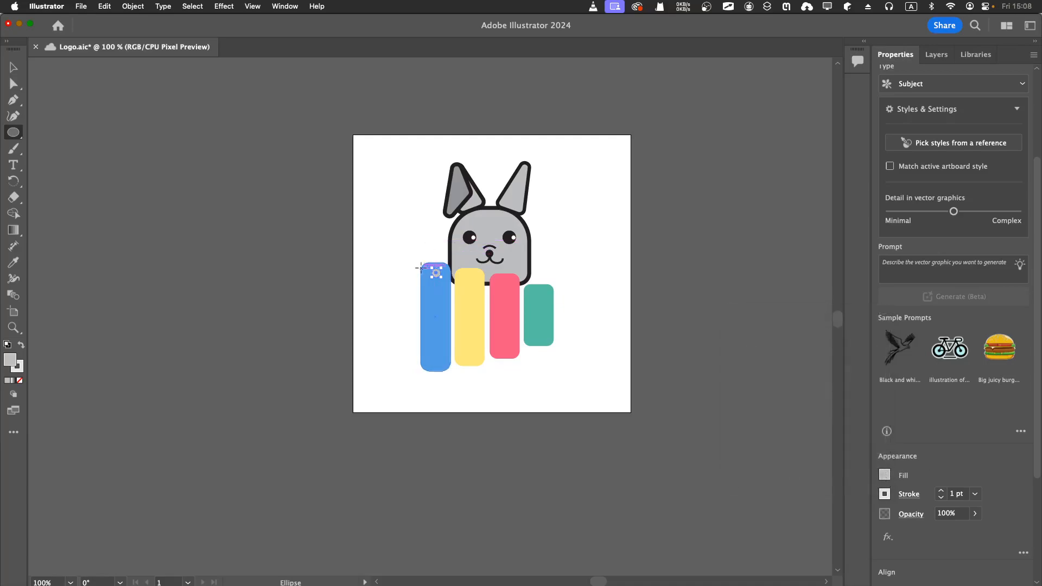
Shift the small circle slightly left so it is centred across the width of the blue bar
{"action": "scroll", "coordinate": [435, 254], "scroll_direction": "up", "scroll_amount": 5}
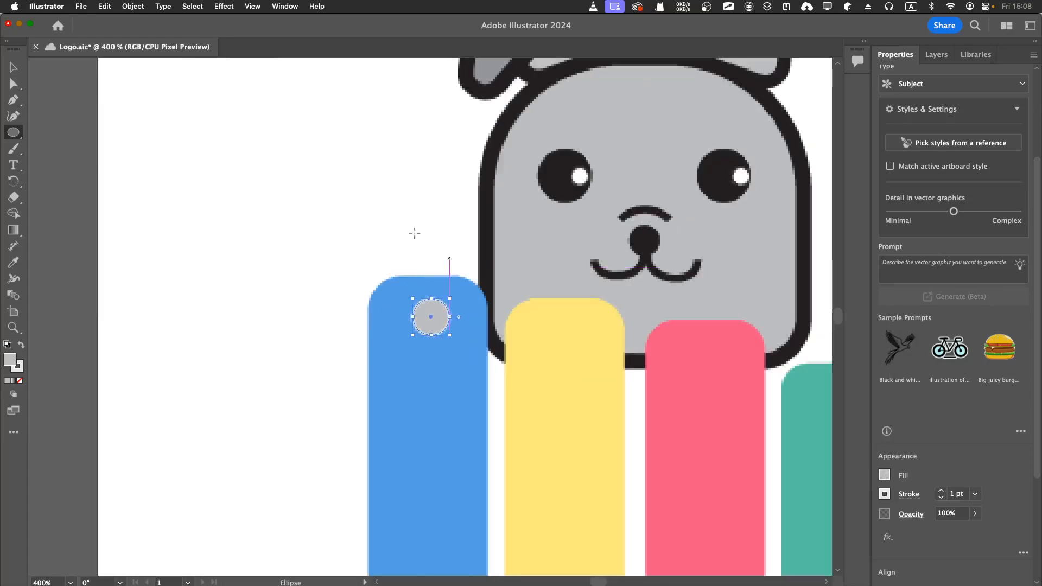
{"action": "left_click", "coordinate": [358, 209]}
{"action": "left_click", "coordinate": [489, 330]}
{"action": "left_click", "coordinate": [11, 65]}
{"action": "left_click", "coordinate": [333, 262]}
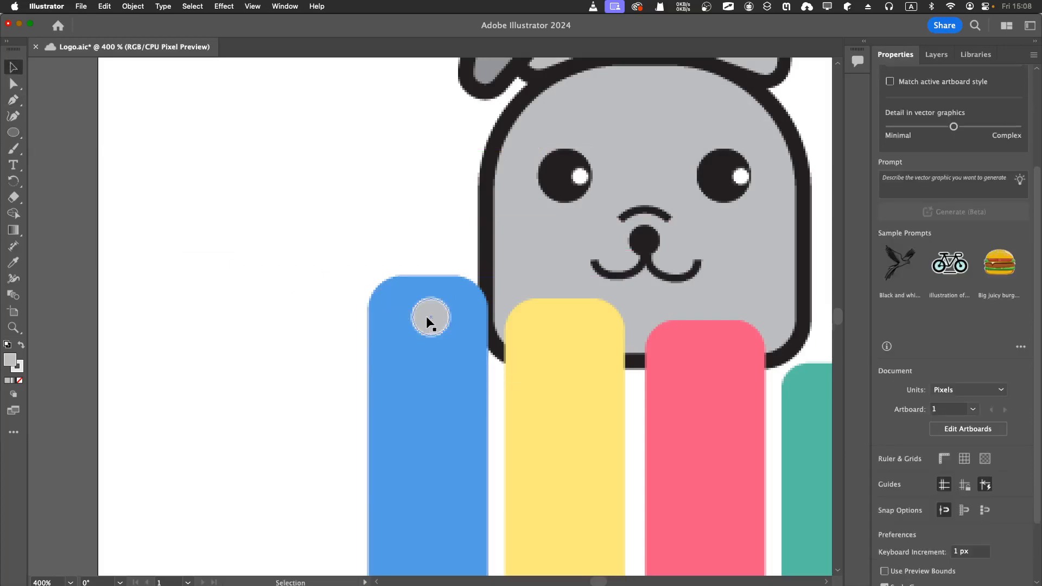
{"action": "left_click", "coordinate": [427, 319]}
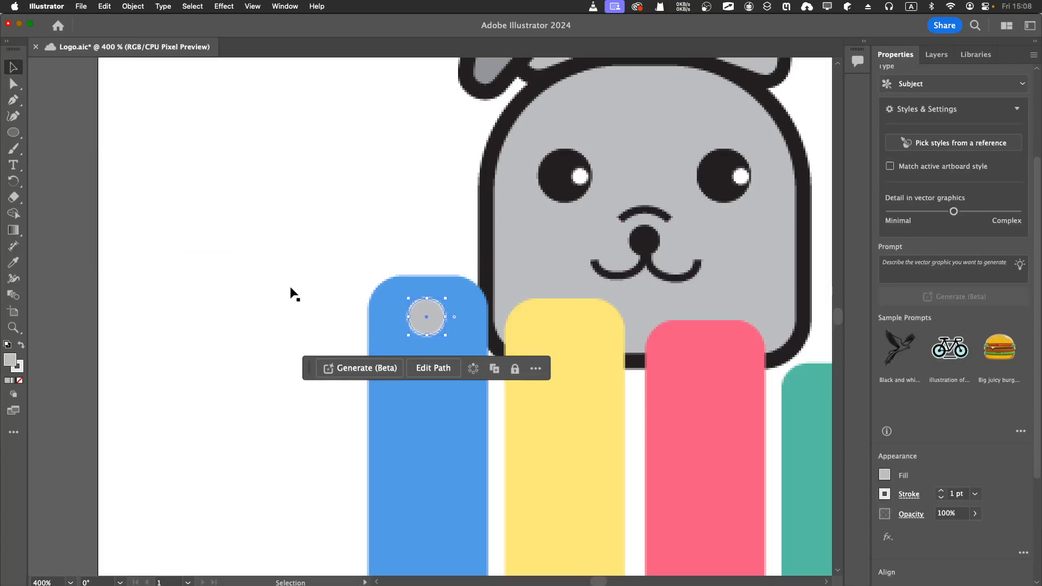
{"action": "key", "text": "super+minus"}
{"action": "key", "text": "super+minus"}
{"action": "key", "text": "super+minus"}
{"action": "key", "text": "super+minus"}
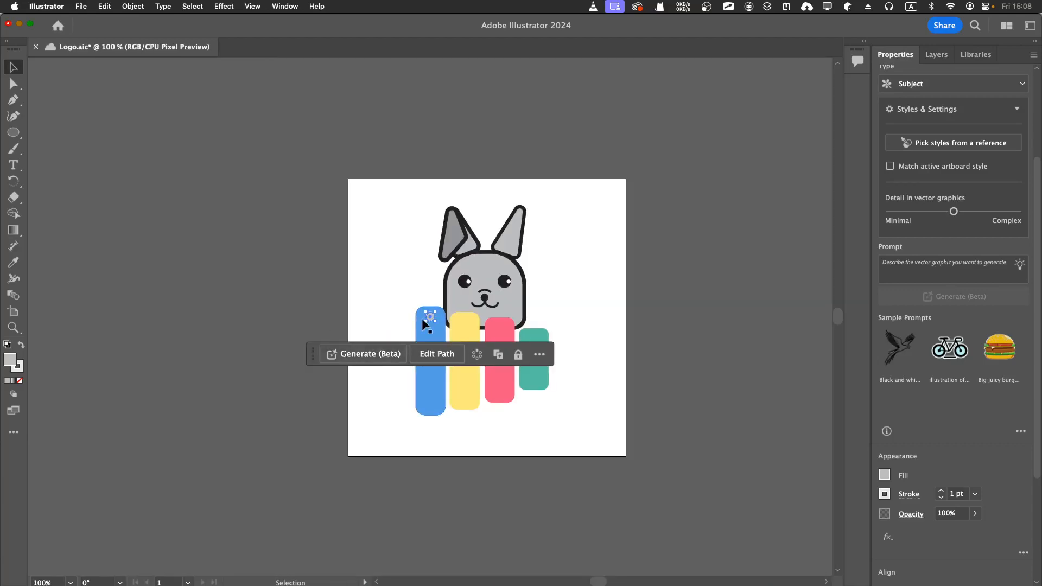
Duplicate the small circle and move the copy straight down to the lower end of the blue bar
{"action": "key", "text": "Down"}
{"action": "key", "text": "Down"}
{"action": "key", "text": "Down"}
{"action": "key", "text": "Down"}
{"action": "key", "text": "Down"}
{"action": "key", "text": "Down"}
{"action": "key", "text": "Down"}
{"action": "key", "text": "Down"}
{"action": "key", "text": "Down"}
{"action": "key", "text": "Down"}
{"action": "key", "text": "Down"}
{"action": "key", "text": "Down"}
{"action": "key", "text": "Down"}
{"action": "key", "text": "Down"}
{"action": "key", "text": "Down"}
{"action": "key", "text": "Down"}
{"action": "key", "text": "Down"}
{"action": "key", "text": "Down"}
{"action": "key", "text": "Down"}
{"action": "key", "text": "Down"}
{"action": "key", "text": "Down"}
{"action": "key", "text": "Down"}
{"action": "key", "text": "Down"}
{"action": "key", "text": "Down"}
{"action": "key", "text": "Down"}
{"action": "key", "text": "Down"}
{"action": "key", "text": "Down"}
{"action": "key", "text": "Down"}
{"action": "key", "text": "Down"}
{"action": "key", "text": "Down"}
{"action": "key", "text": "Down"}
{"action": "key", "text": "Down"}
{"action": "key", "text": "Down"}
{"action": "key", "text": "Down"}
{"action": "key", "text": "Down"}
{"action": "key", "text": "Down"}
{"action": "key", "text": "Down"}
{"action": "key", "text": "Down"}
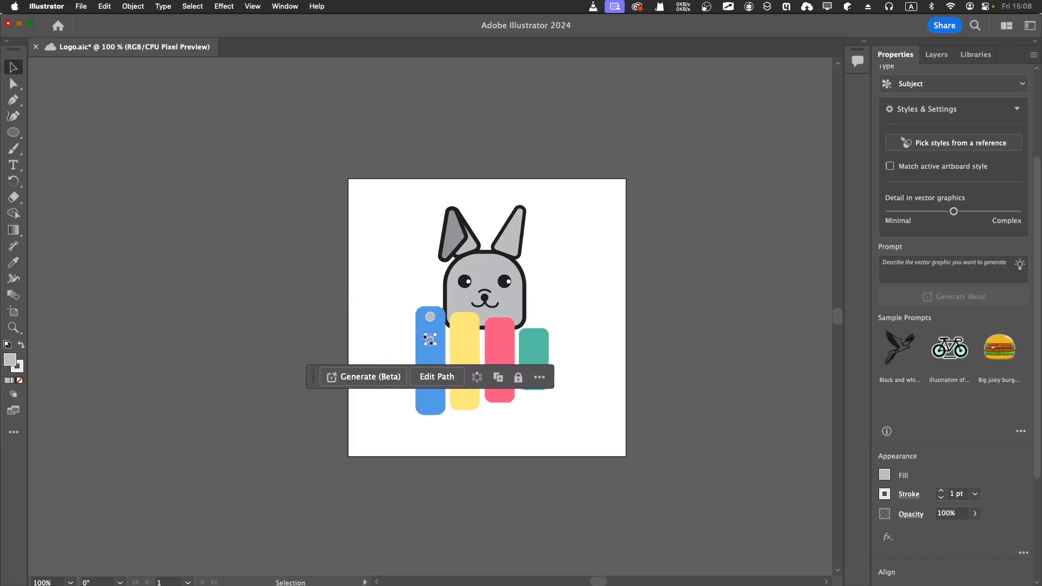
{"action": "left_click_drag", "start_coordinate": [430, 340], "coordinate": [430, 404]}
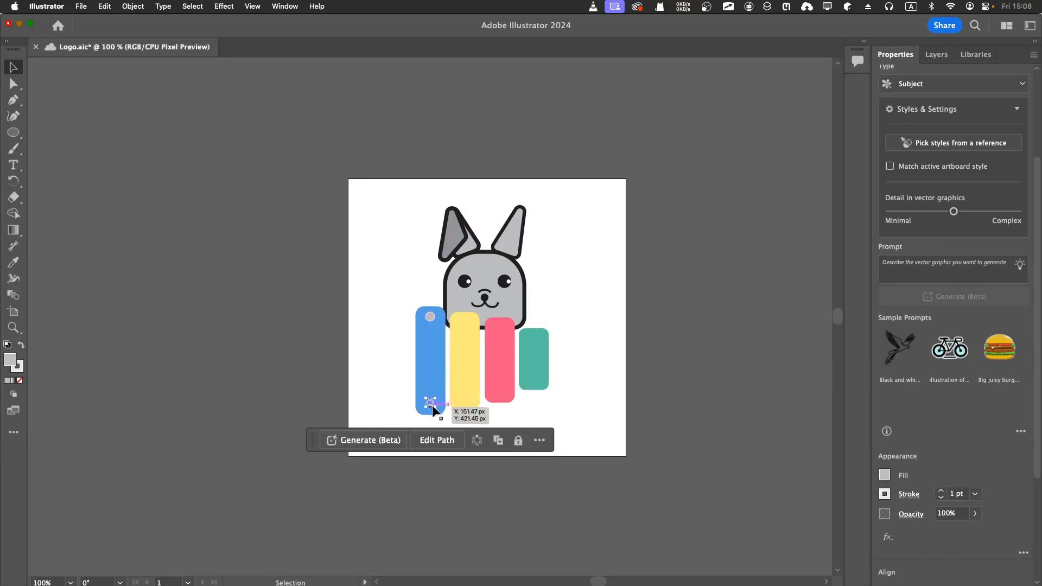
Copy the blue bar's upper circle to both ends of the yellow bar, centred across its width
{"action": "left_click", "coordinate": [429, 318]}
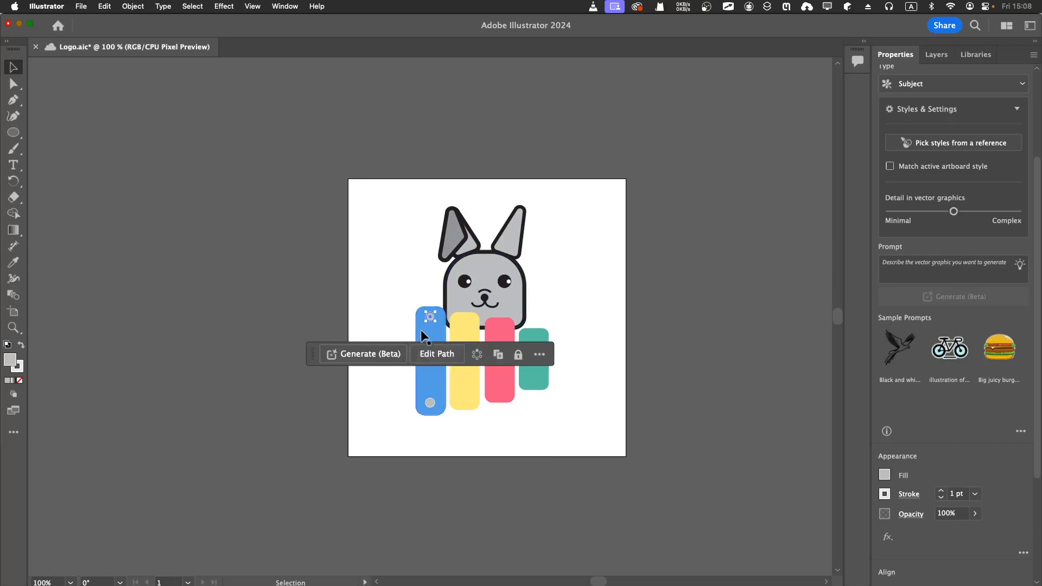
{"action": "left_click_drag", "start_coordinate": [429, 318], "coordinate": [461, 322]}
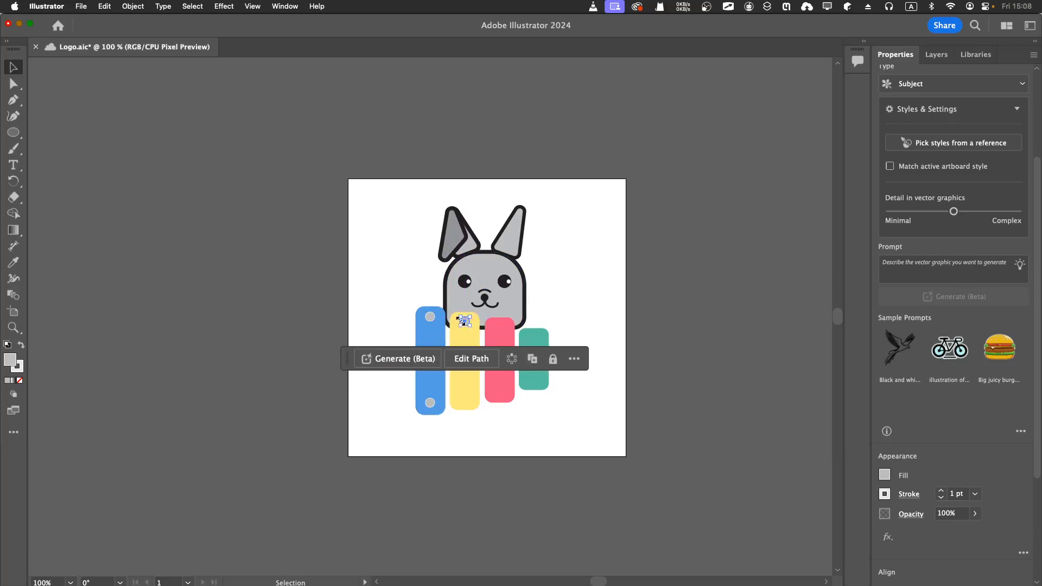
{"action": "key", "text": "super+z"}
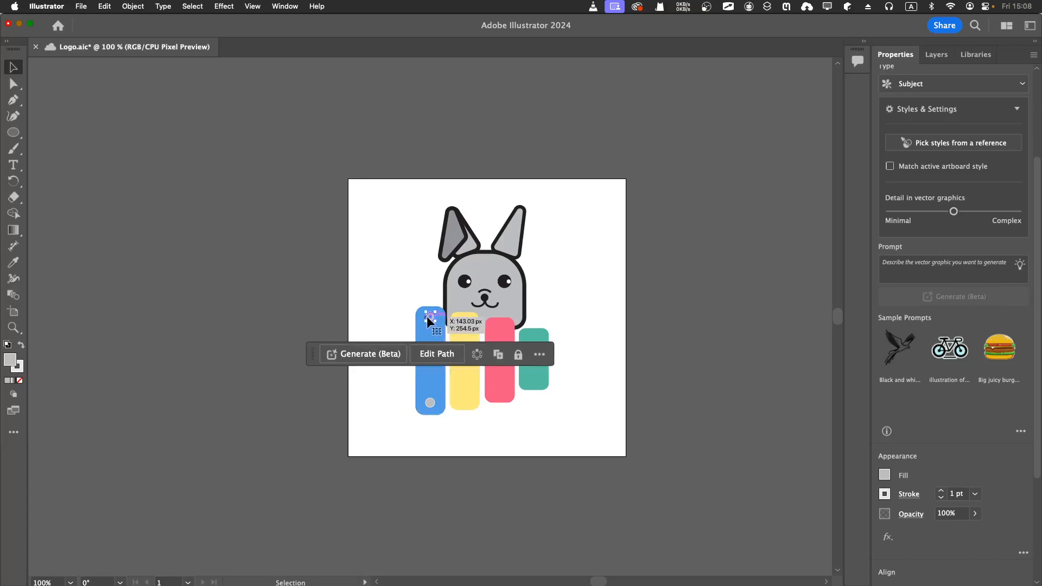
{"action": "left_click_drag", "start_coordinate": [428, 317], "coordinate": [462, 402]}
{"action": "left_click_drag", "start_coordinate": [463, 397], "coordinate": [462, 400]}
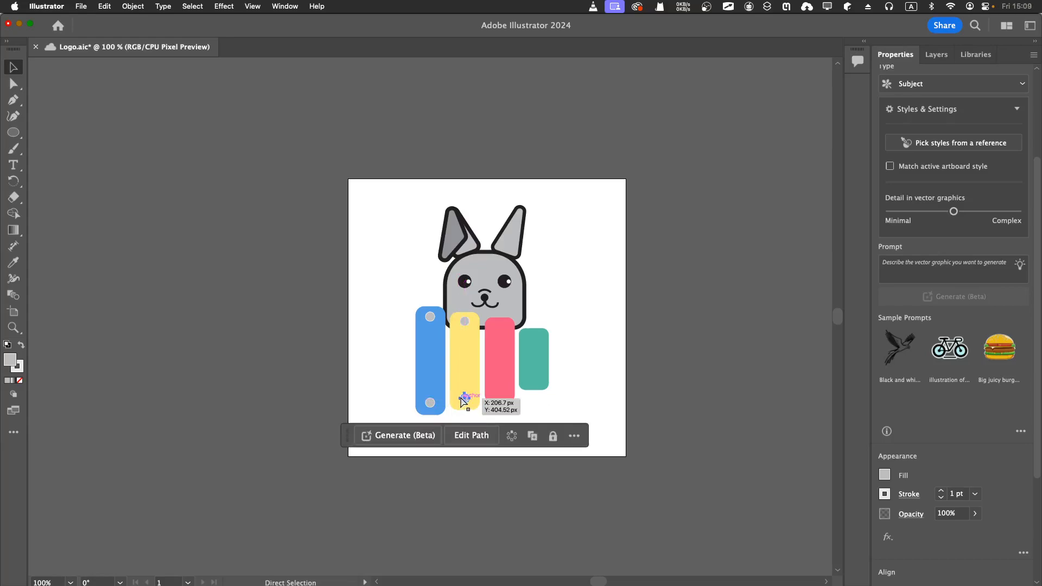
Copy the blue bar's upper circle to both ends of the pink bar, centred across its width
{"action": "left_click", "coordinate": [430, 316]}
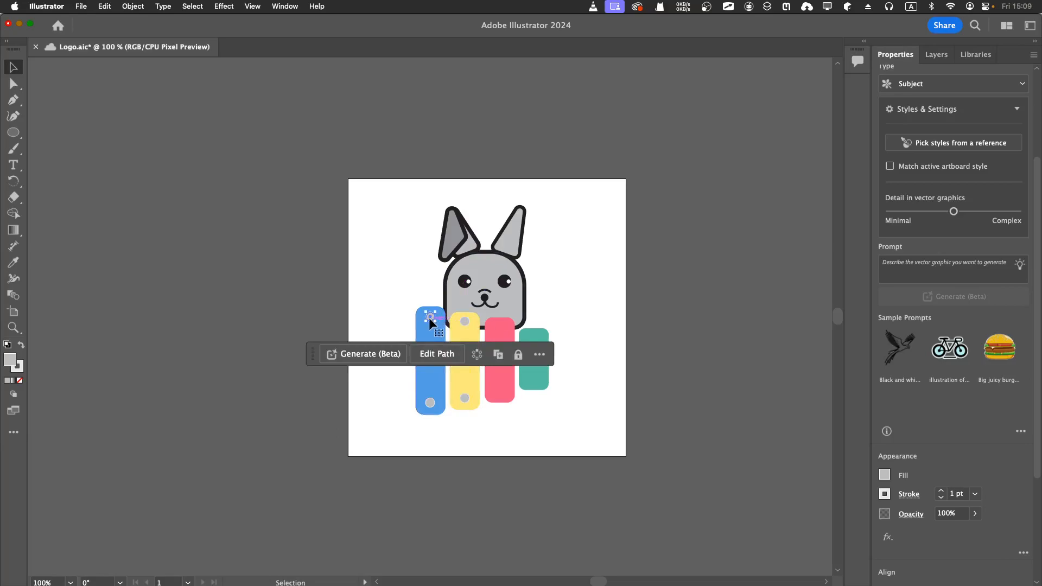
{"action": "left_click_drag", "start_coordinate": [429, 318], "coordinate": [500, 330]}
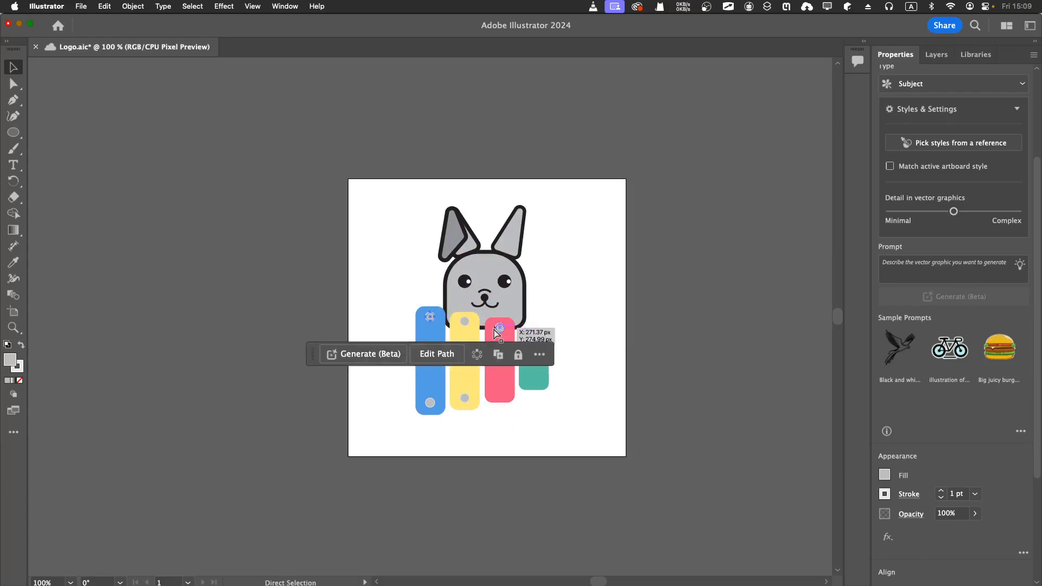
{"action": "left_click_drag", "start_coordinate": [428, 318], "coordinate": [496, 395]}
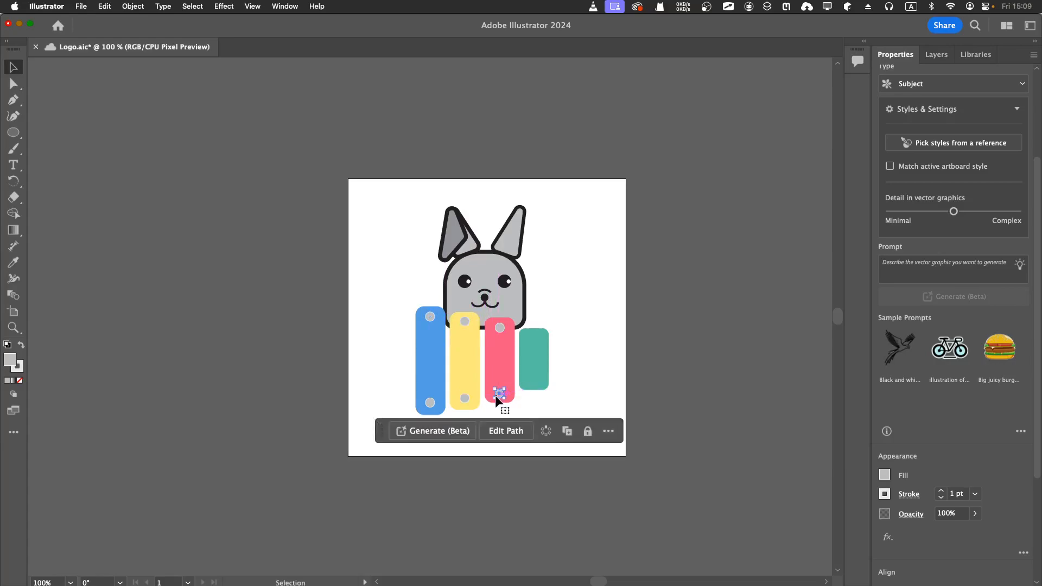
Copy the blue bar's upper circle to both ends of the teal bar and clear the selection
{"action": "left_click_drag", "start_coordinate": [428, 318], "coordinate": [532, 339]}
{"action": "left_click", "coordinate": [430, 318]}
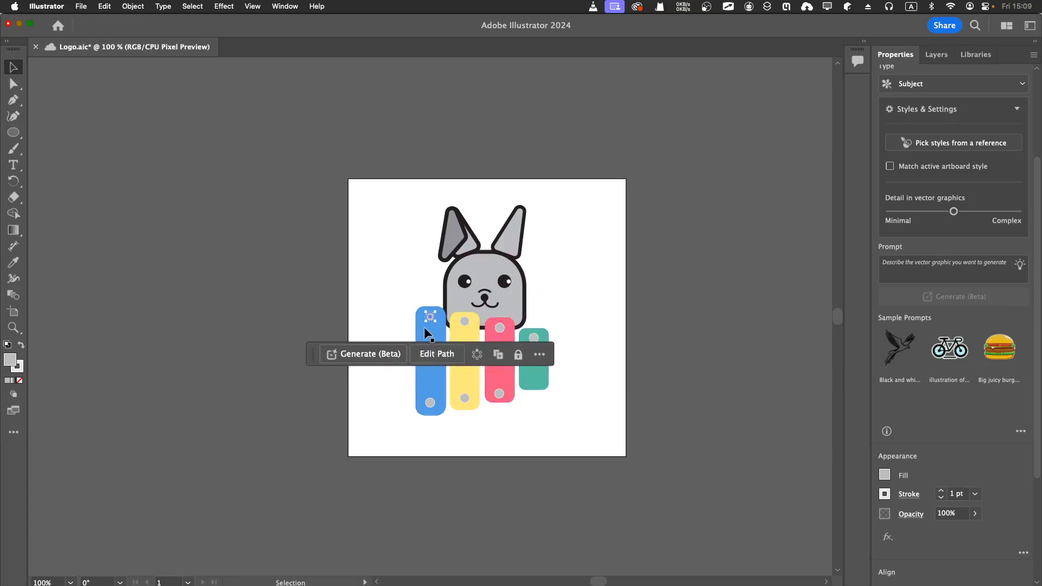
{"action": "left_click_drag", "start_coordinate": [429, 319], "coordinate": [529, 380]}
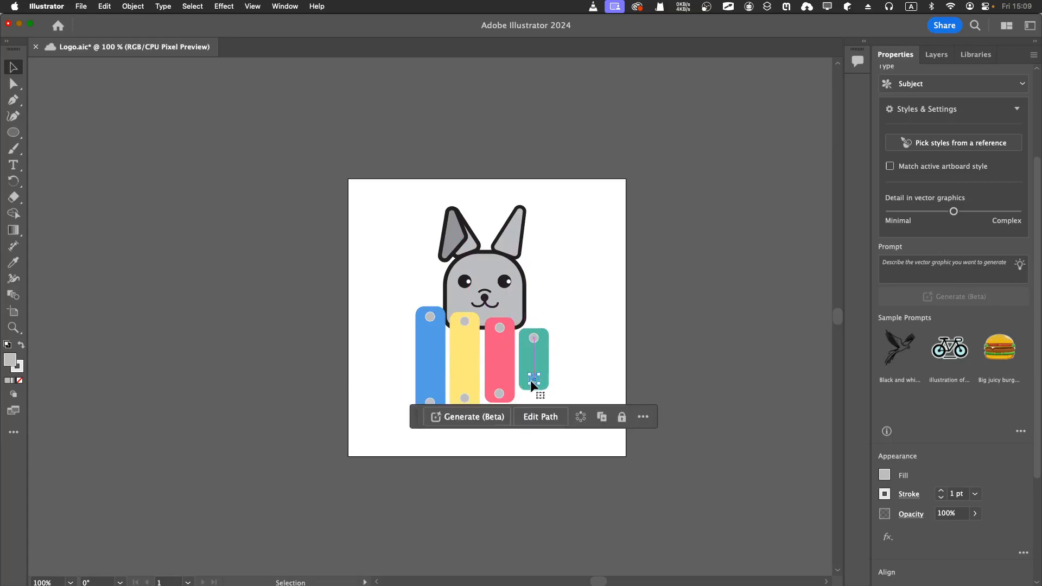
{"action": "left_click", "coordinate": [545, 296]}
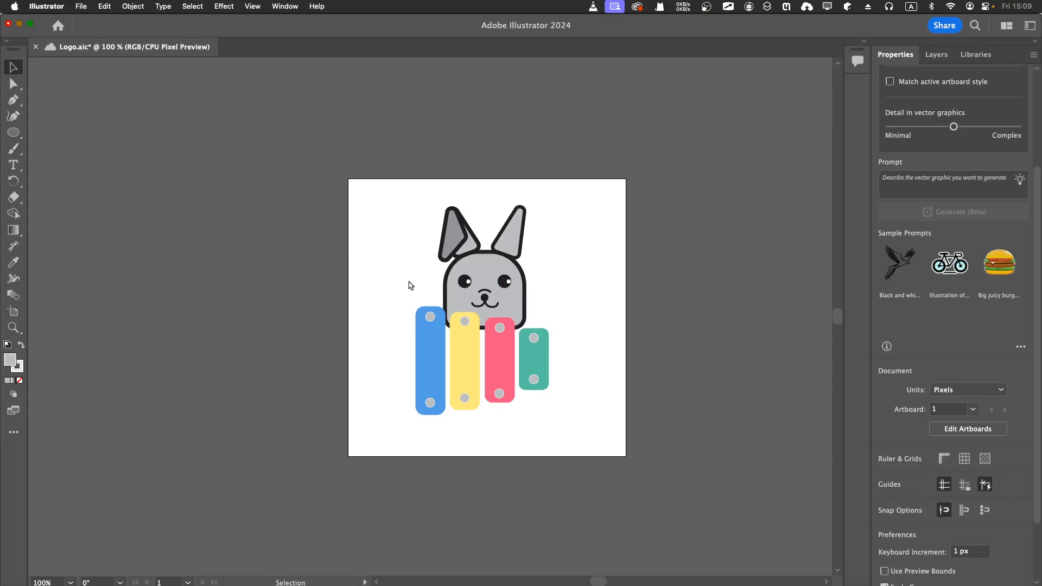
Draw a larger circle with the Ellipse tool to the left of the rabbit's face, above the blue bar
{"action": "left_click", "coordinate": [14, 134]}
{"action": "left_click_drag", "start_coordinate": [15, 135], "coordinate": [59, 147]}
{"action": "left_click_drag", "start_coordinate": [388, 268], "coordinate": [424, 303]}
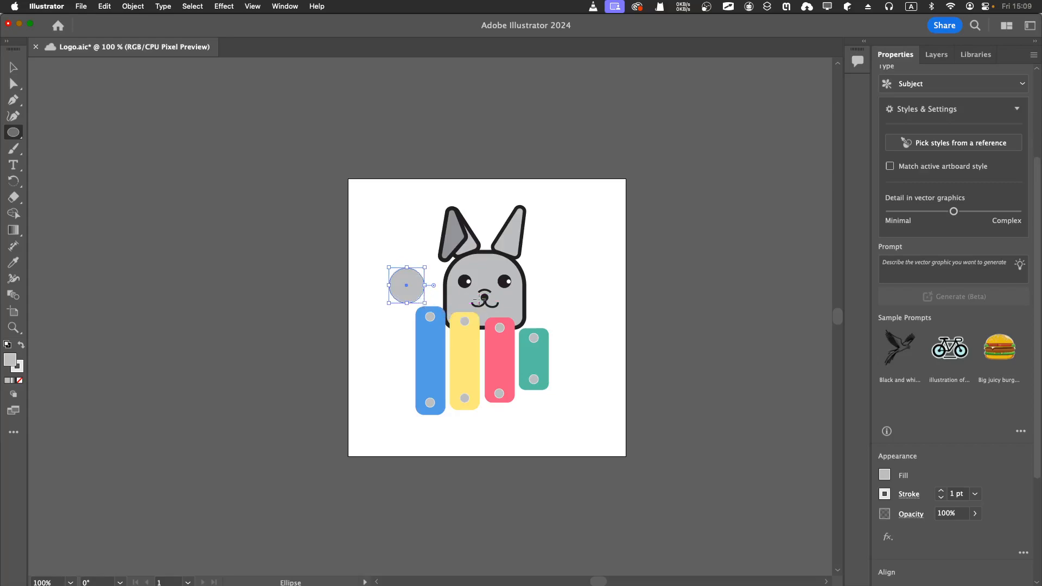
Place an equal-sized circle level with it to the right of the rabbit's face, and shift the first circle slightly left
{"action": "left_click_drag", "start_coordinate": [402, 292], "coordinate": [426, 323]}
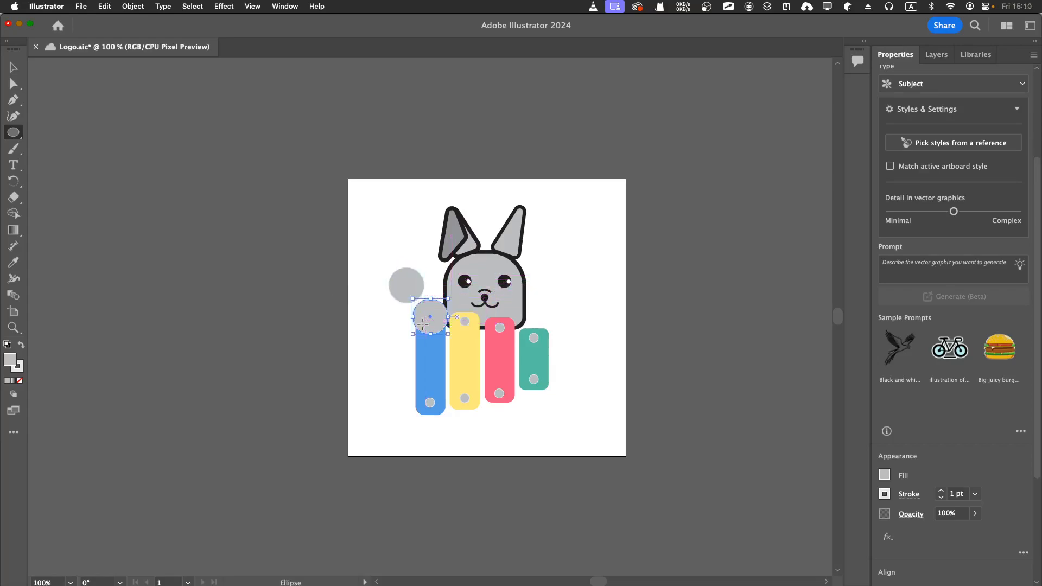
{"action": "left_click", "coordinate": [13, 67]}
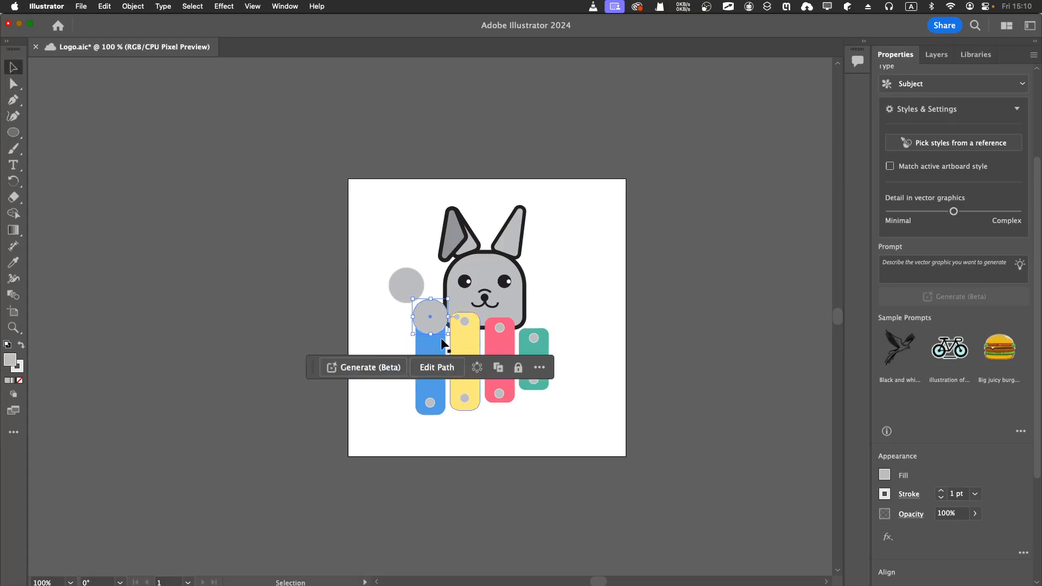
{"action": "left_click_drag", "start_coordinate": [444, 323], "coordinate": [565, 297]}
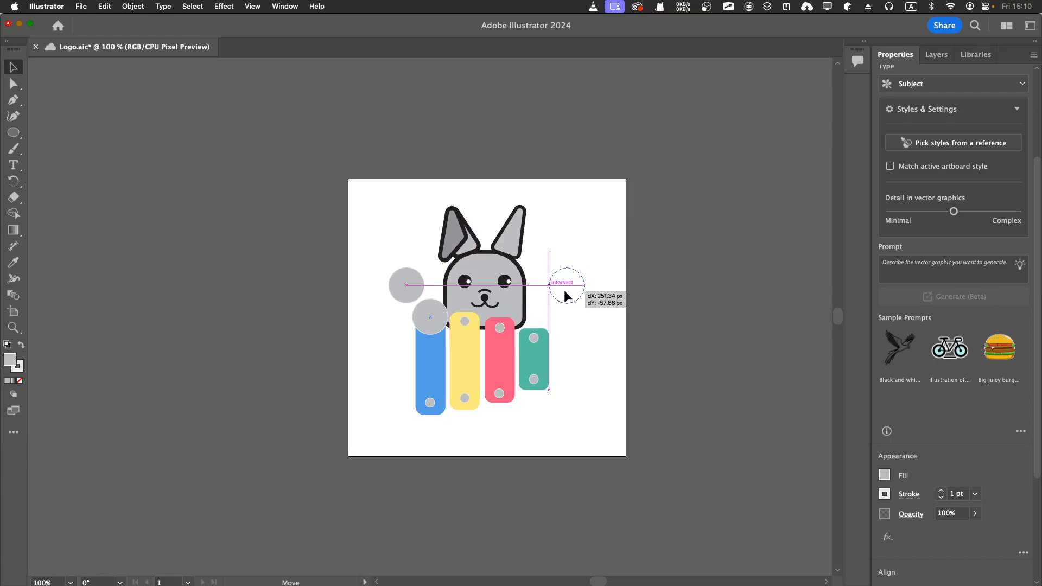
{"action": "left_click_drag", "start_coordinate": [565, 293], "coordinate": [565, 293]}
{"action": "left_click_drag", "start_coordinate": [411, 293], "coordinate": [404, 291]}
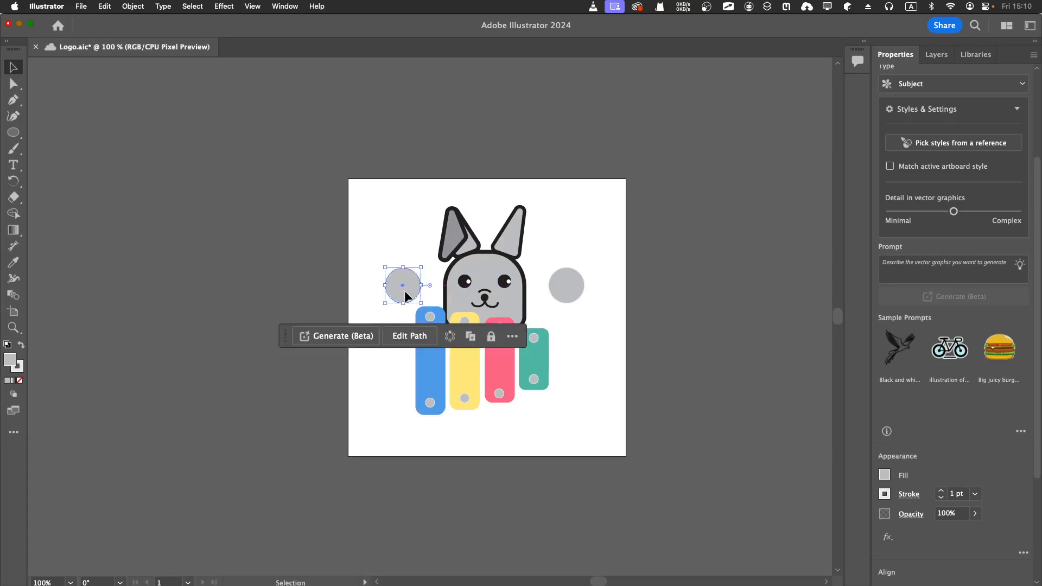
Fill the large circle to the right of the rabbit's face with white
{"action": "left_click", "coordinate": [564, 293]}
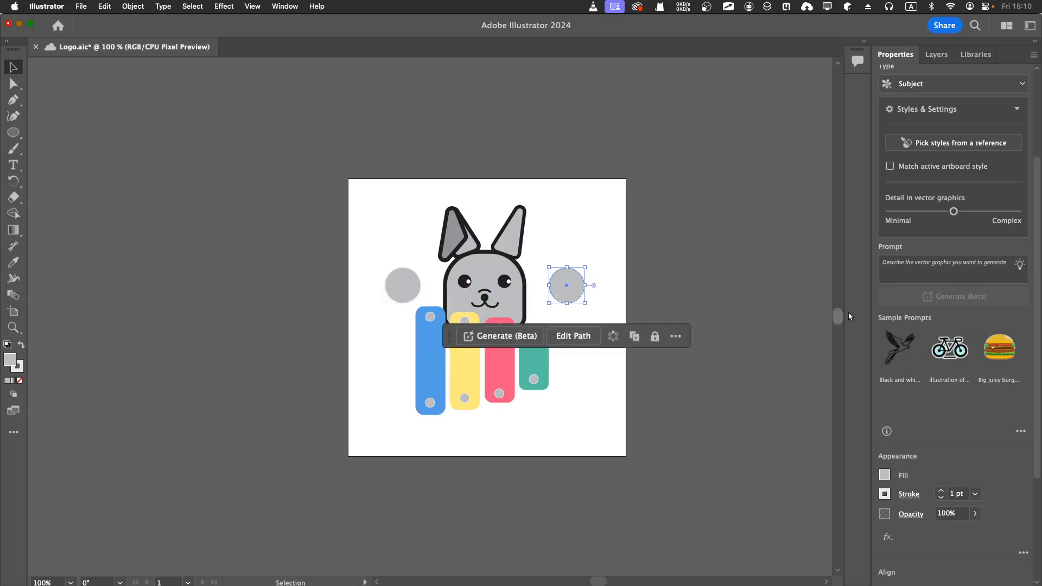
{"action": "left_click", "coordinate": [884, 475]}
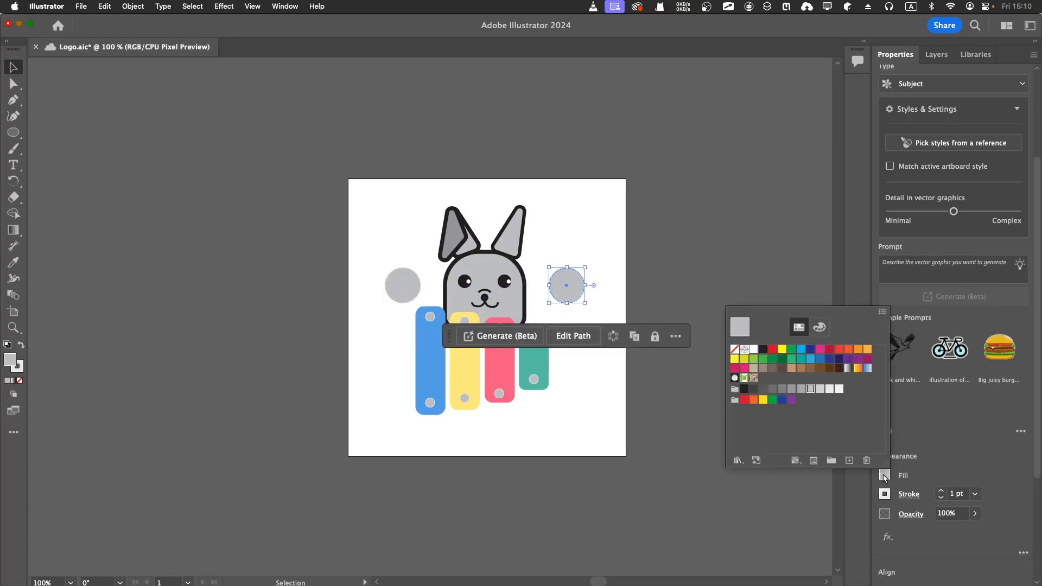
{"action": "left_click", "coordinate": [753, 350]}
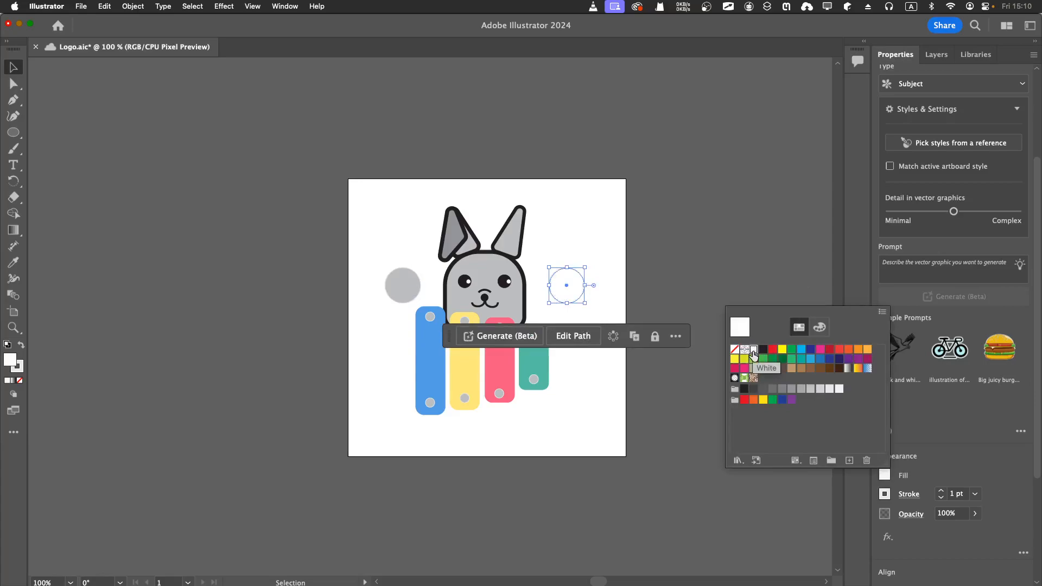
Fill both large circles beside the rabbit's face with the same light grey swatch and clear the selection
{"action": "left_click", "coordinate": [820, 388]}
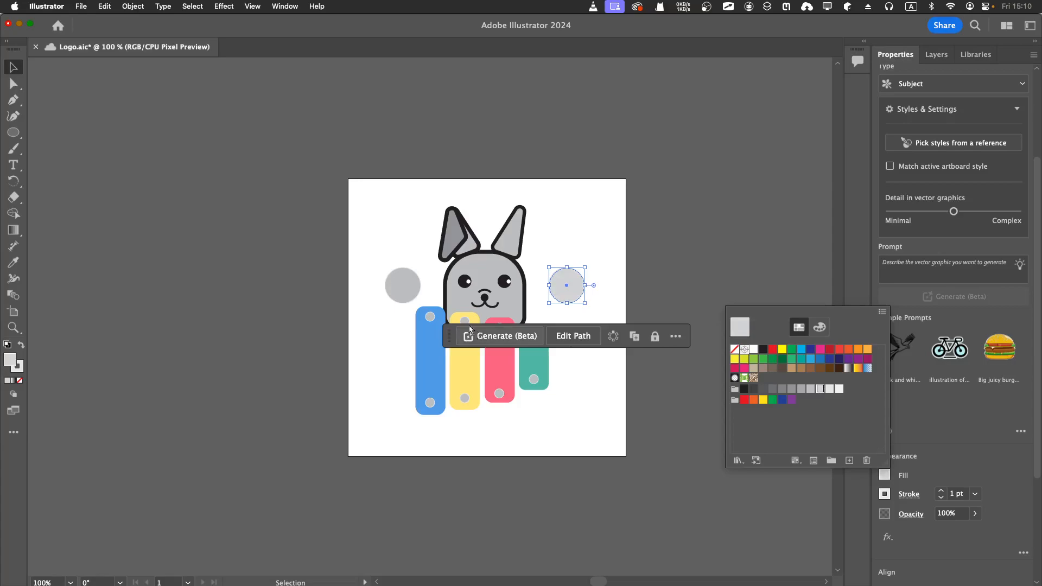
{"action": "left_click", "coordinate": [408, 294]}
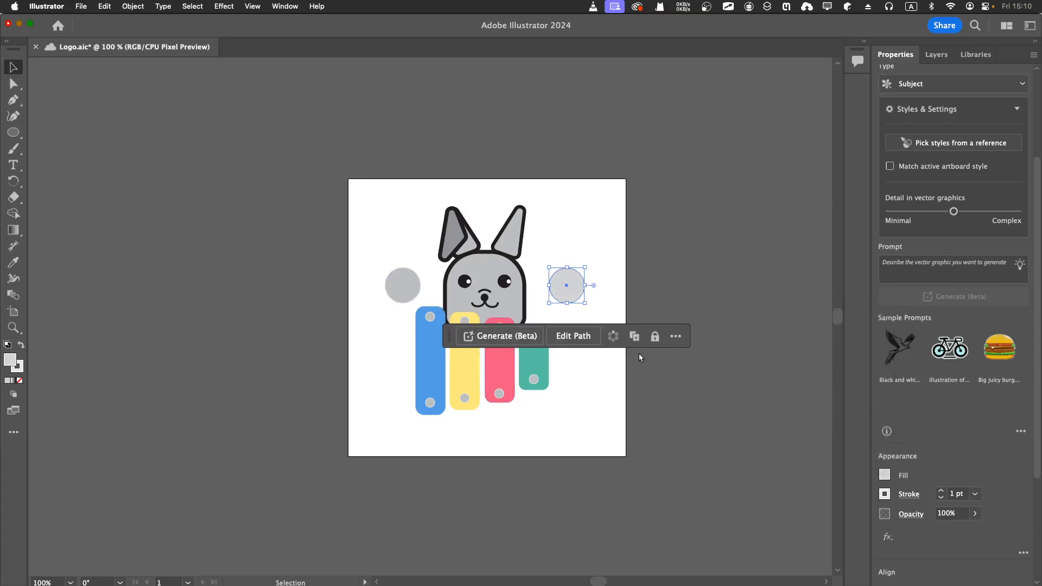
{"action": "left_click", "coordinate": [396, 289]}
{"action": "left_click", "coordinate": [885, 476]}
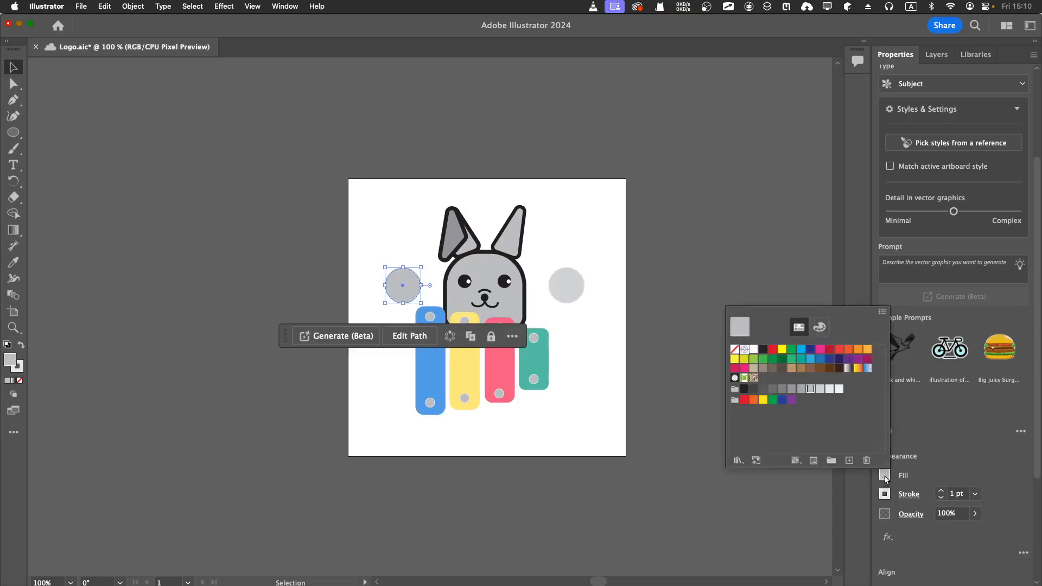
{"action": "left_click", "coordinate": [820, 389]}
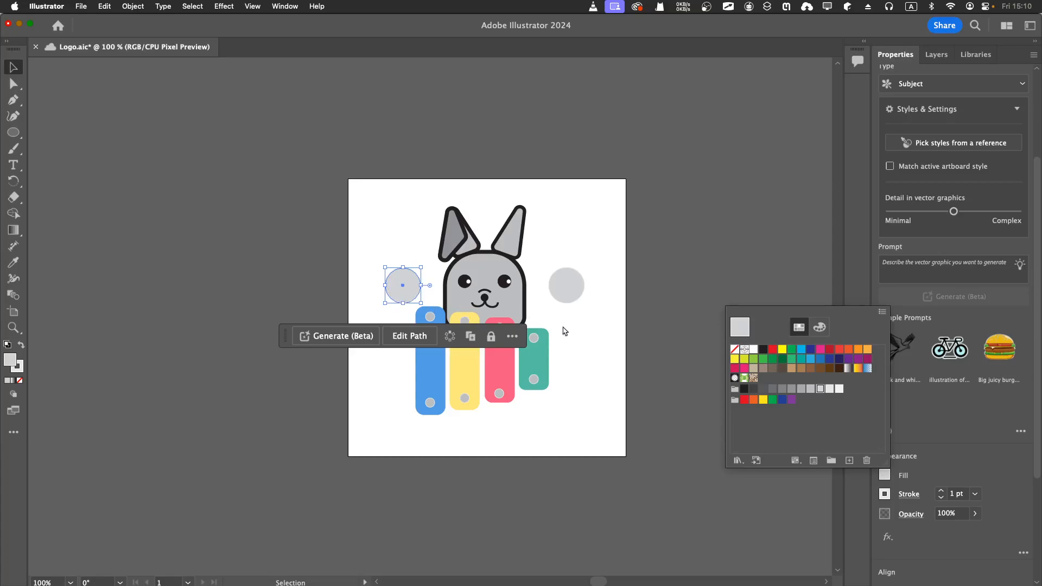
{"action": "left_click", "coordinate": [595, 341]}
{"action": "left_click", "coordinate": [349, 255]}
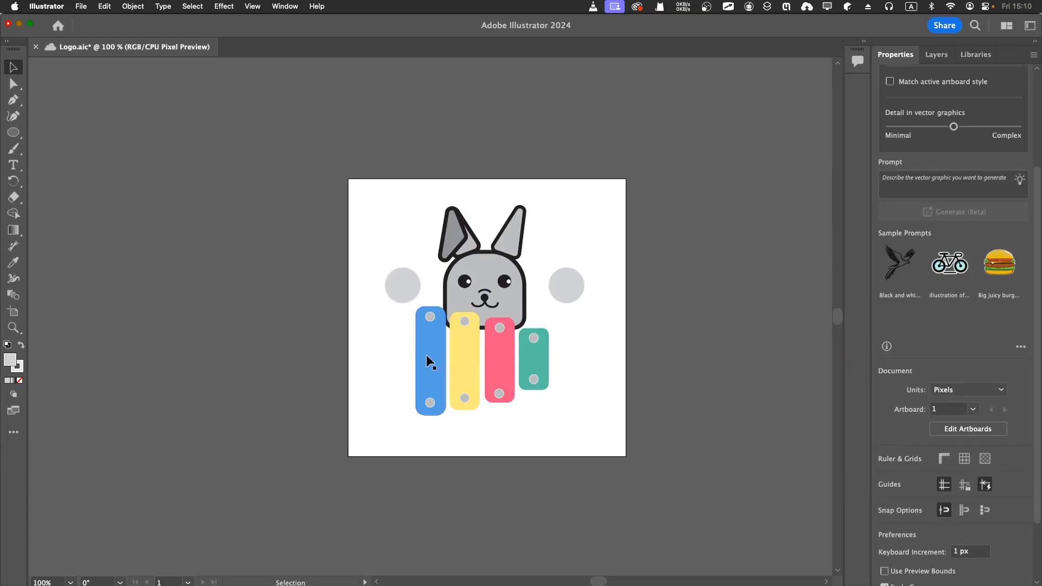
Draw a narrow vertical rectangle with the Rectangle tool from inside the left large circle to just below the blue bar
{"action": "left_click", "coordinate": [12, 132]}
{"action": "left_click_drag", "start_coordinate": [12, 134], "coordinate": [71, 130]}
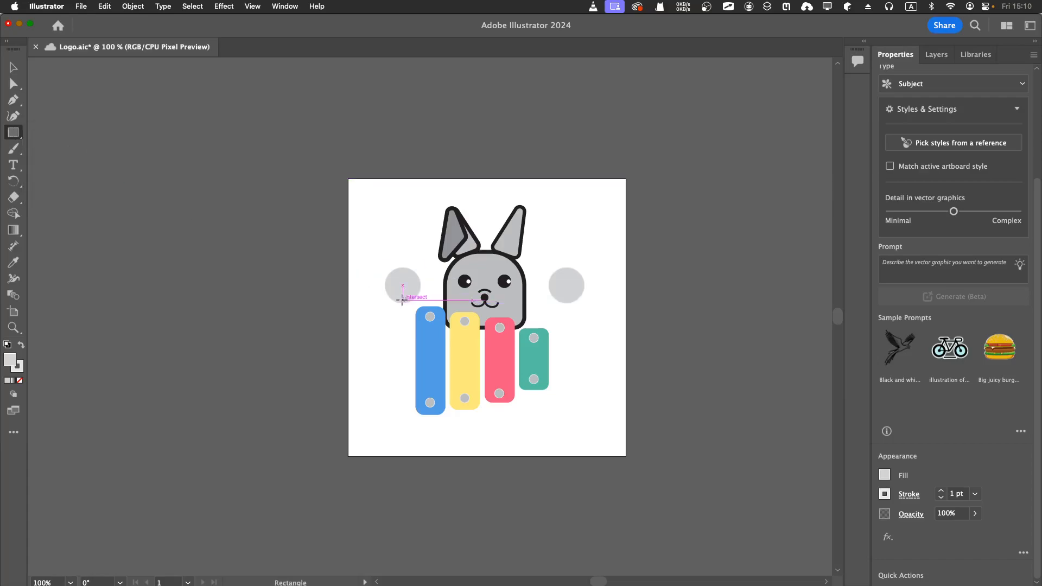
{"action": "left_click_drag", "start_coordinate": [399, 293], "coordinate": [408, 419]}
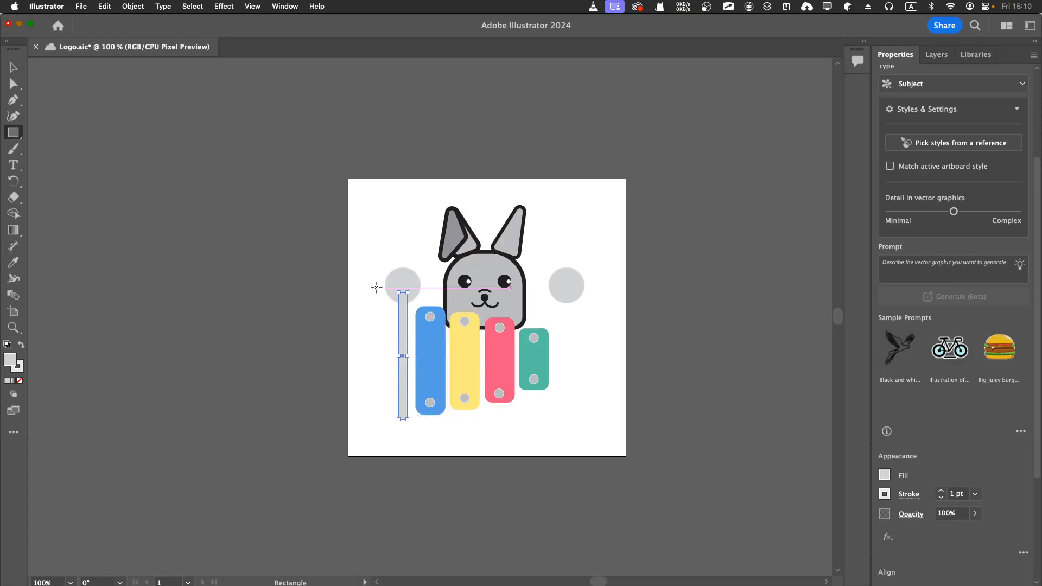
Round the narrow rectangle's corners fully so both of its ends become semicircular
{"action": "key", "text": "super+equal"}
{"action": "key", "text": "super+equal"}
{"action": "key", "text": "super+equal"}
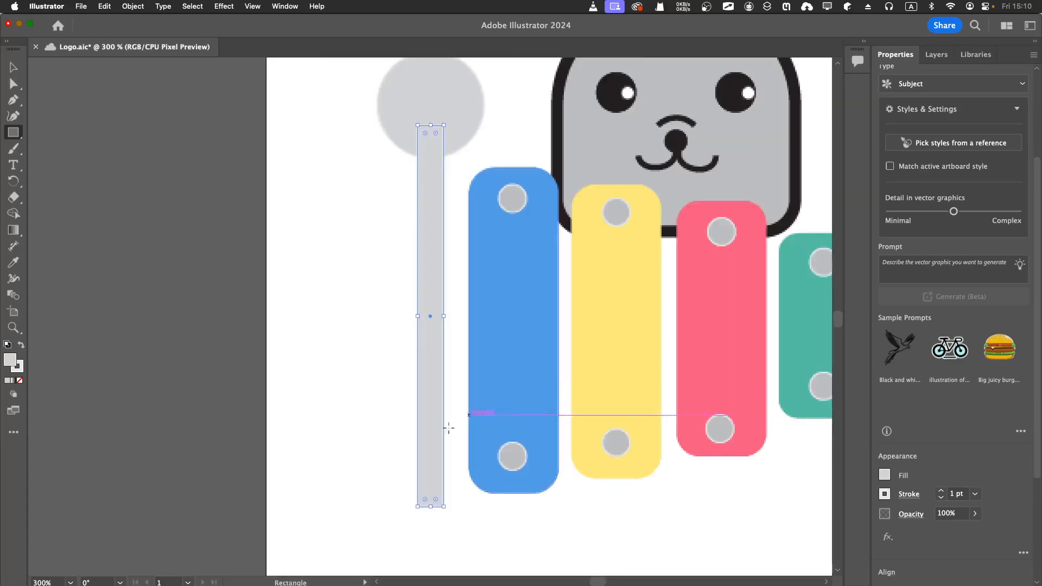
{"action": "left_click_drag", "start_coordinate": [426, 502], "coordinate": [432, 493]}
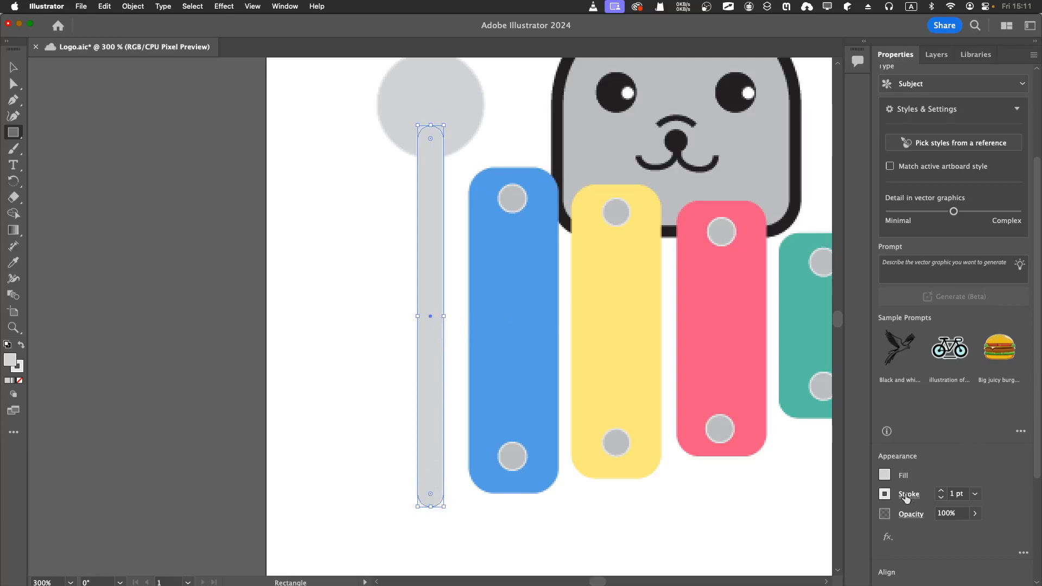
Fill the narrow rounded stick with the CMYK Cyan swatch
{"action": "left_click", "coordinate": [886, 479]}
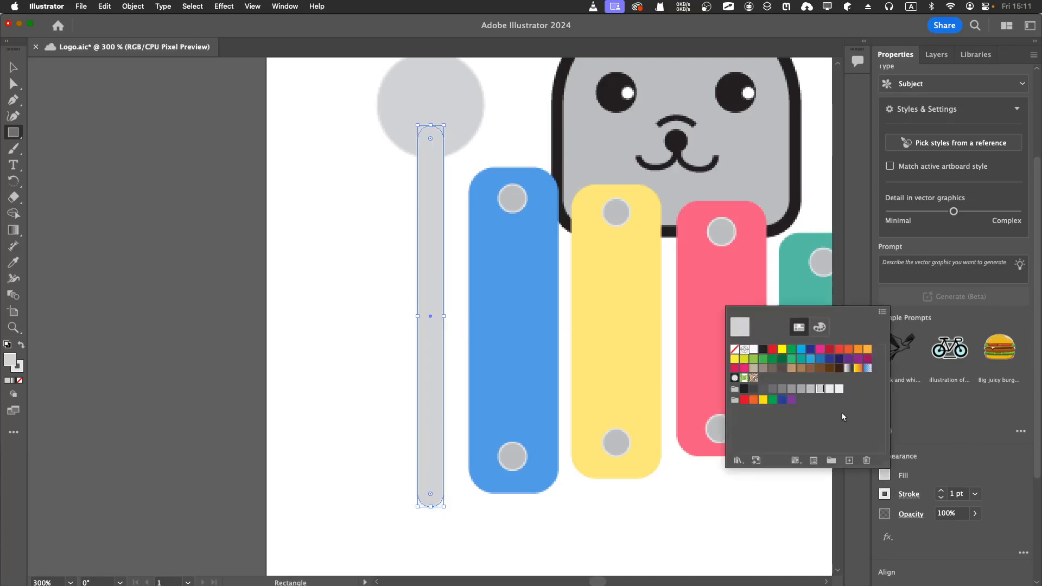
{"action": "left_click", "coordinate": [783, 400]}
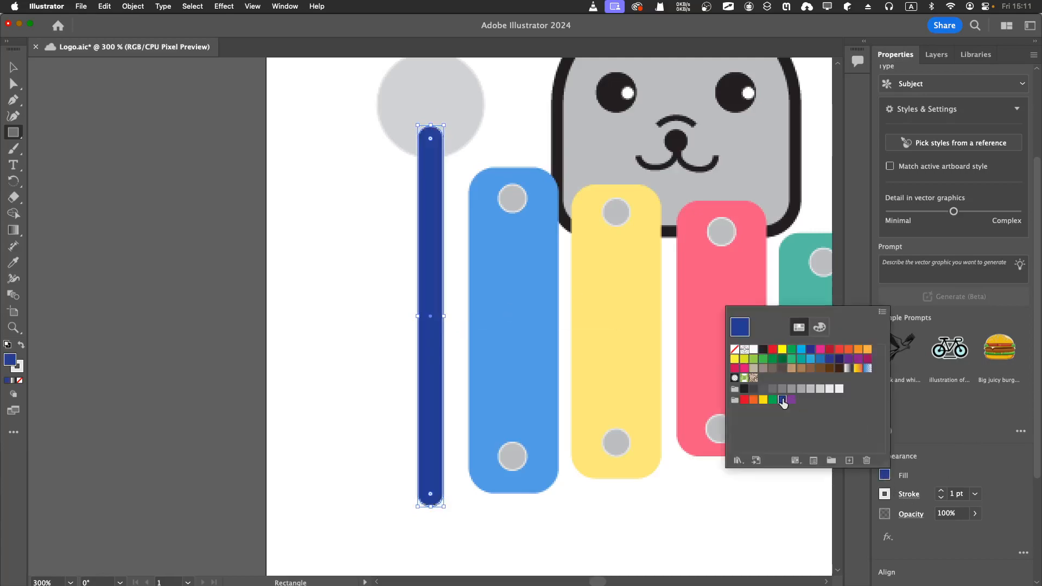
{"action": "left_click", "coordinate": [801, 350]}
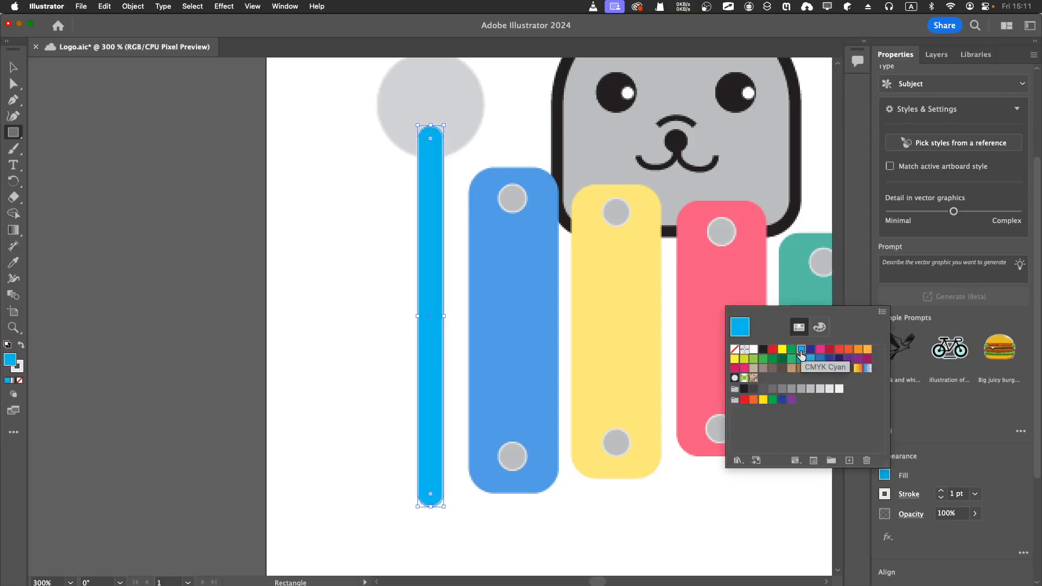
{"action": "key", "text": "Escape"}
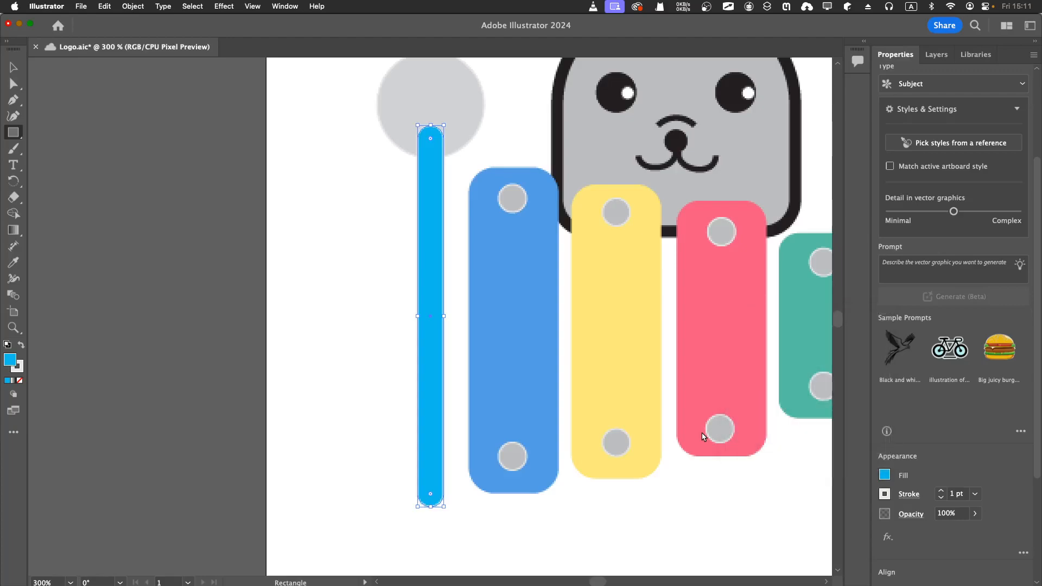
Duplicate the cyan stick level beneath the large circle to the right of the rabbit's face and clear the selection
{"action": "key", "text": "super+1"}
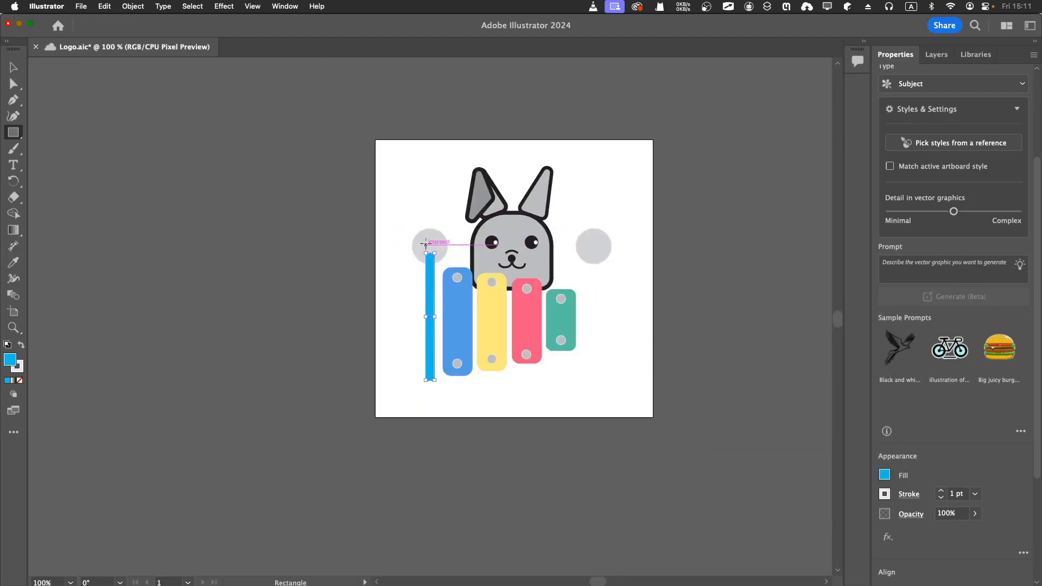
{"action": "right_click", "coordinate": [429, 277]}
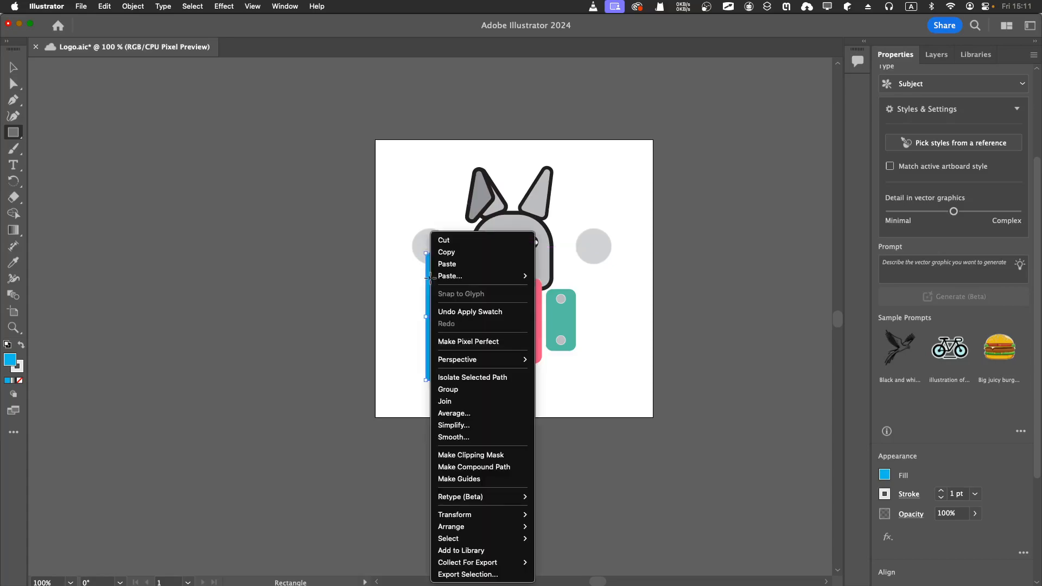
{"action": "key", "text": "Escape"}
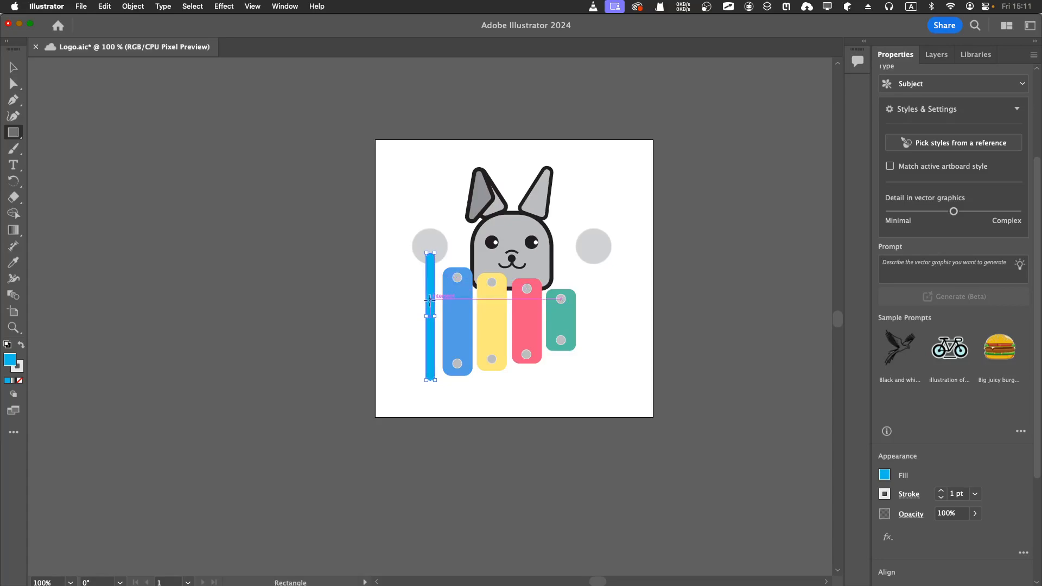
{"action": "key", "text": "v"}
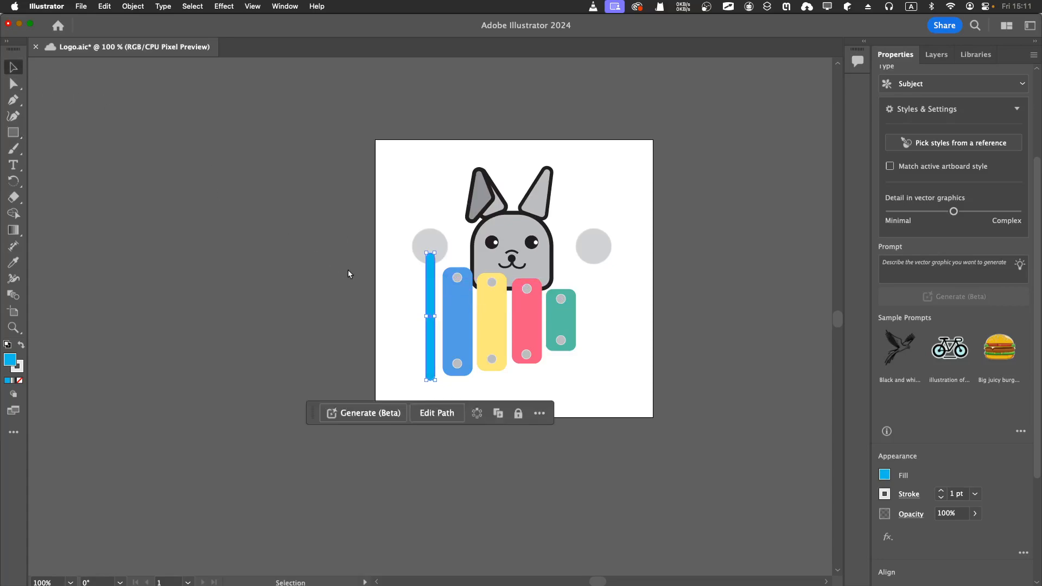
{"action": "left_click_drag", "start_coordinate": [433, 296], "coordinate": [595, 288]}
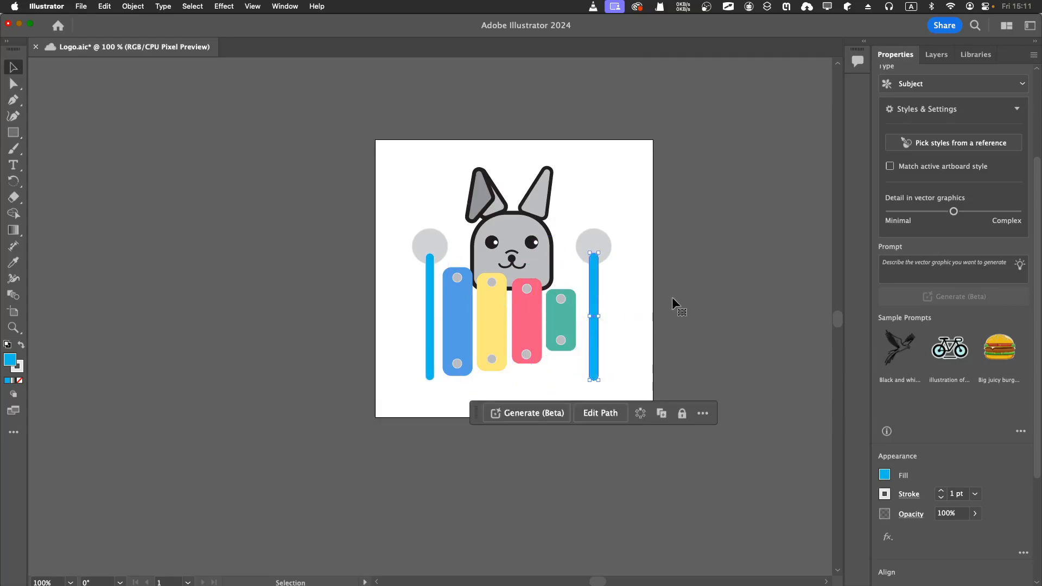
{"action": "left_click", "coordinate": [704, 299]}
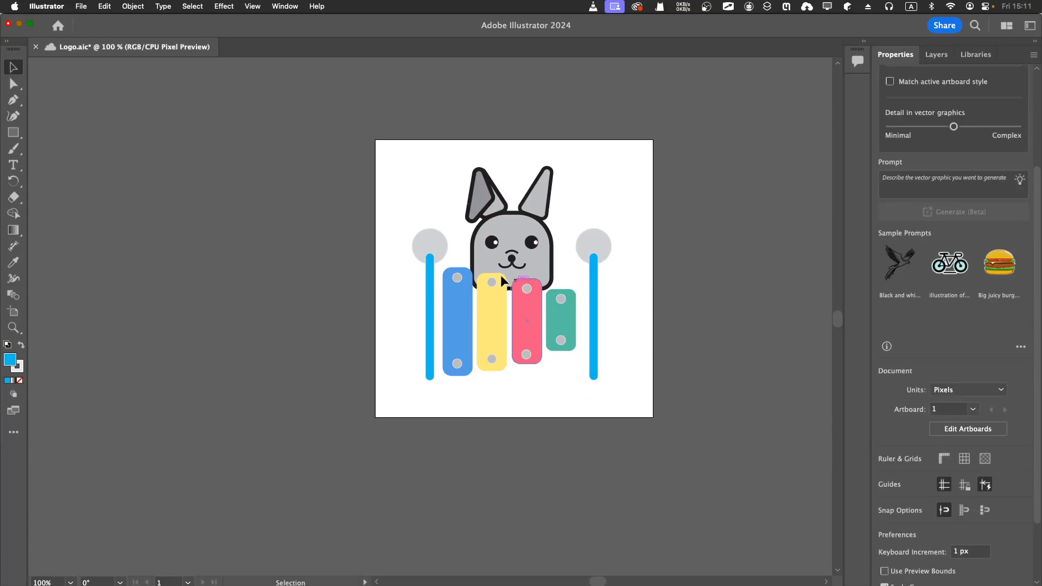
Try red and magenta swatches as the fill of the large circle left of the rabbit's face
{"action": "left_click", "coordinate": [418, 242]}
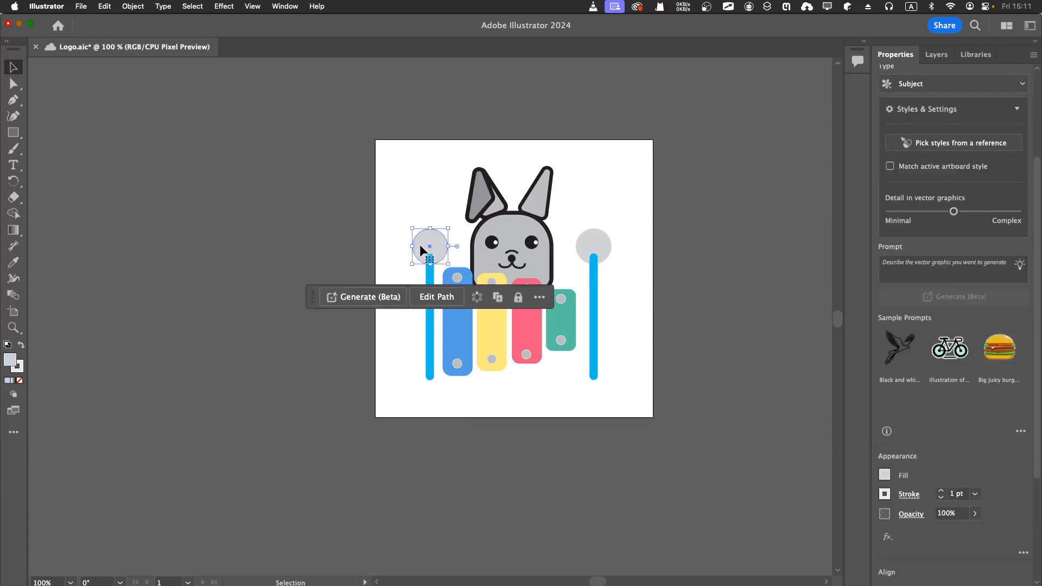
{"action": "left_click", "coordinate": [885, 475]}
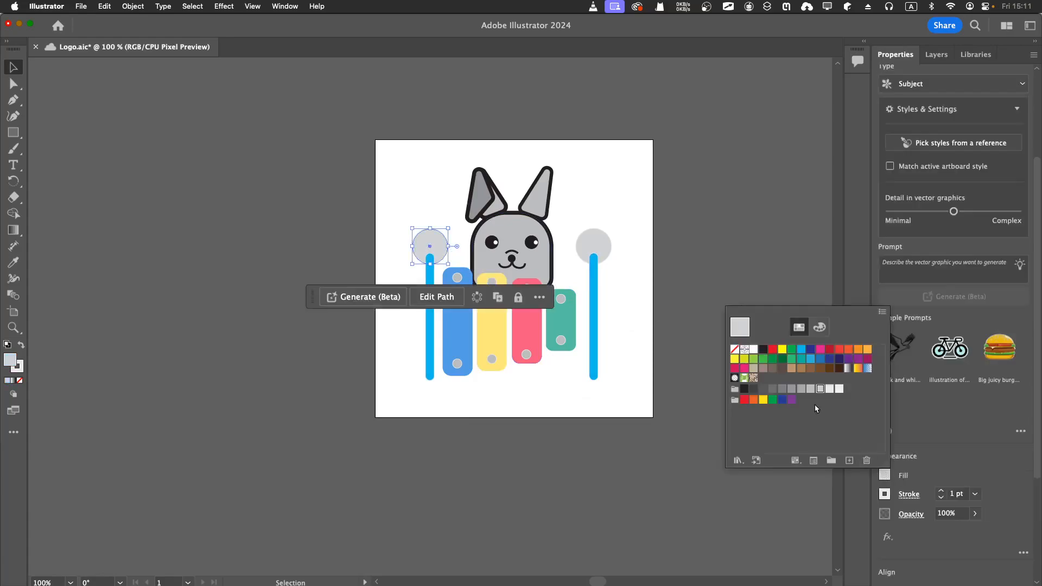
{"action": "left_click", "coordinate": [744, 400]}
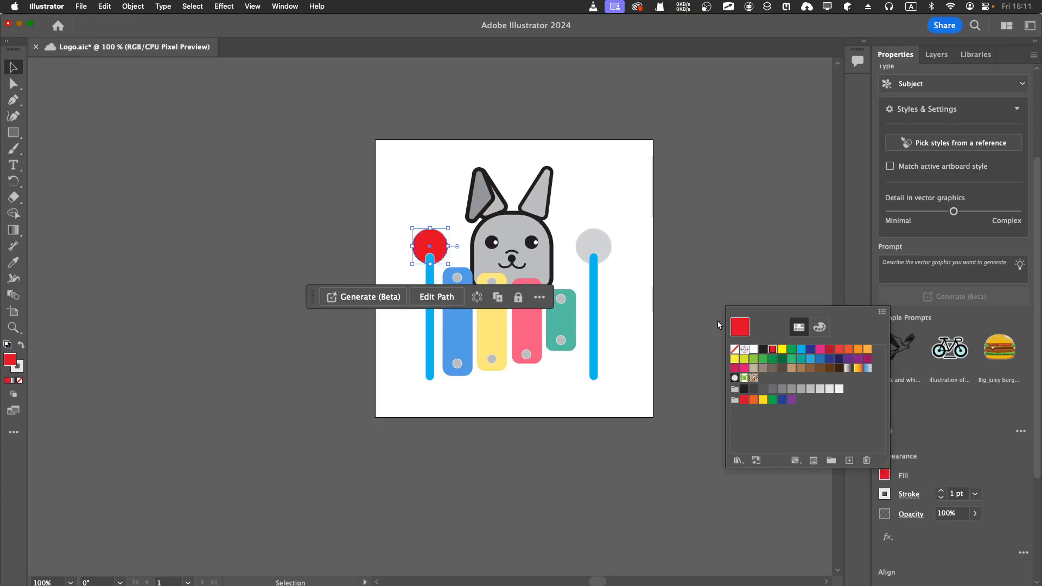
{"action": "left_click", "coordinate": [745, 370]}
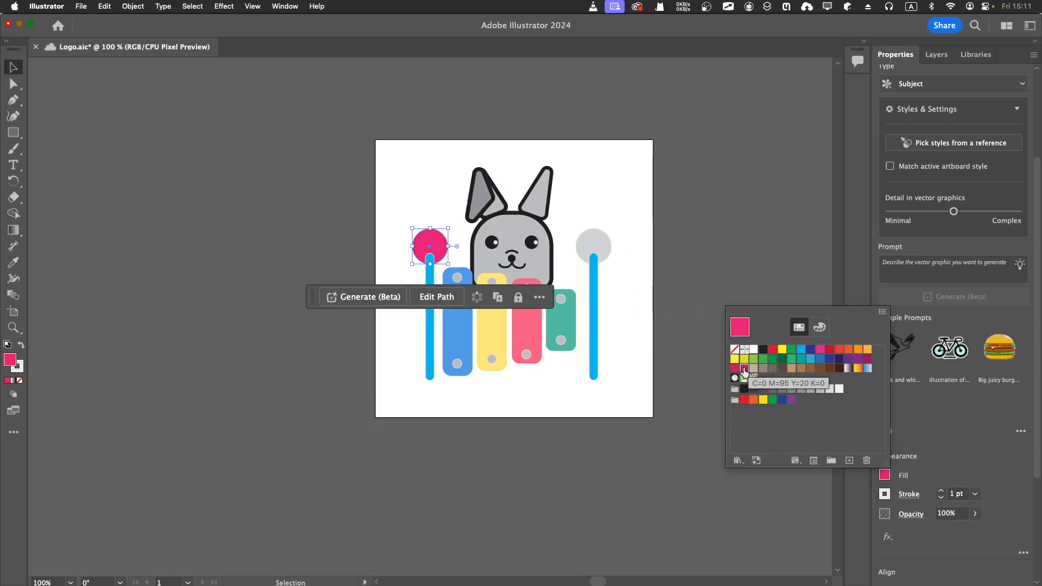
{"action": "left_click", "coordinate": [820, 350]}
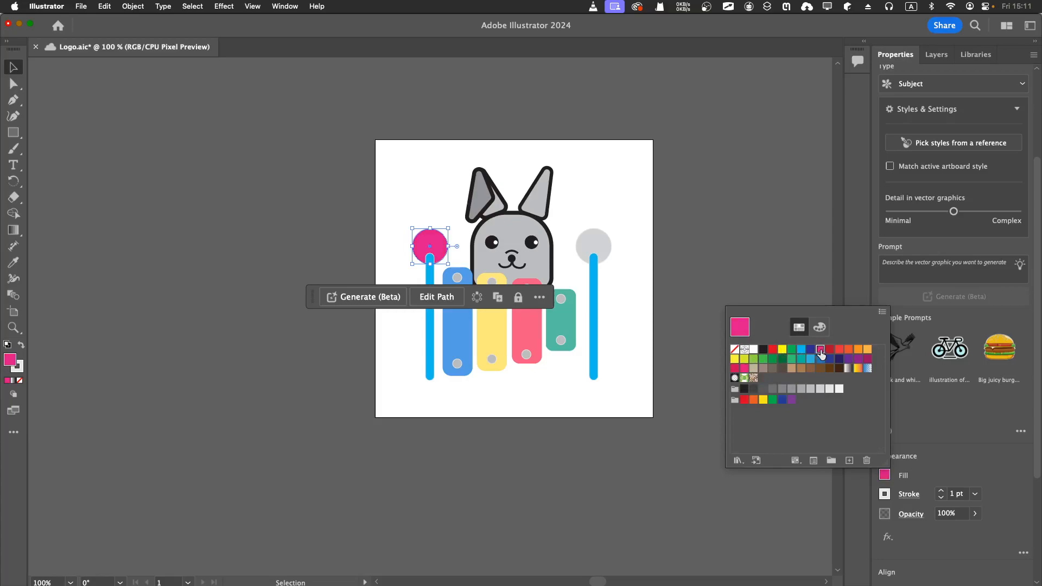
{"action": "left_click", "coordinate": [773, 349]}
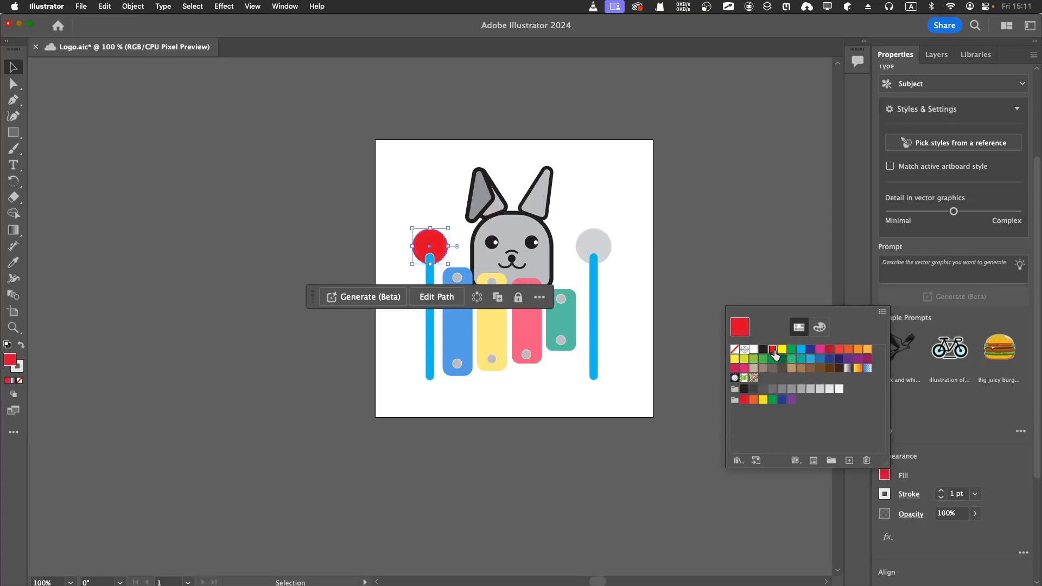
Copy the hex code of the pink bar's fill colour
{"action": "left_click", "coordinate": [530, 325]}
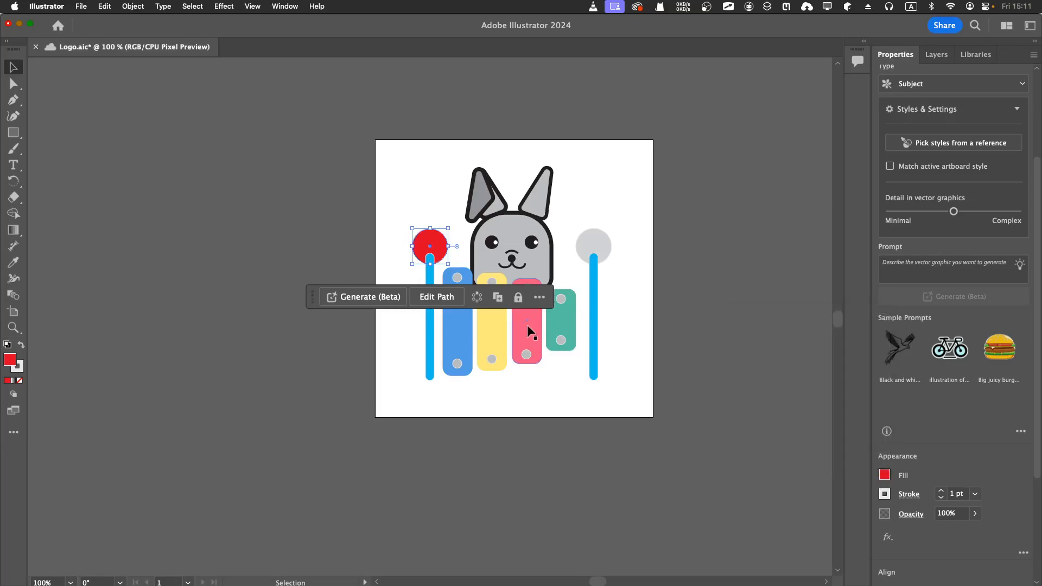
{"action": "left_click", "coordinate": [883, 475]}
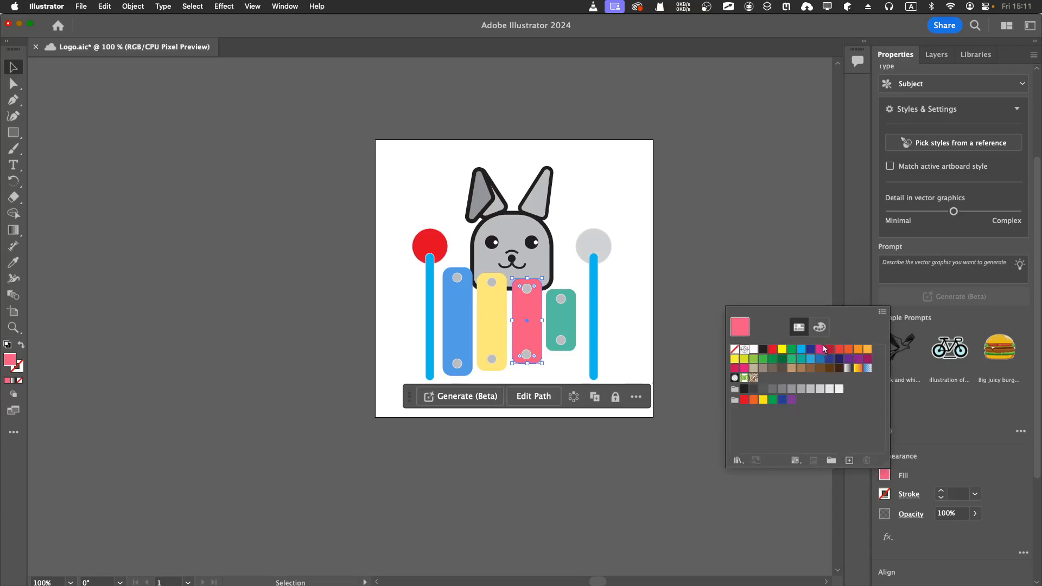
{"action": "left_click", "coordinate": [820, 327]}
{"action": "left_click", "coordinate": [863, 424]}
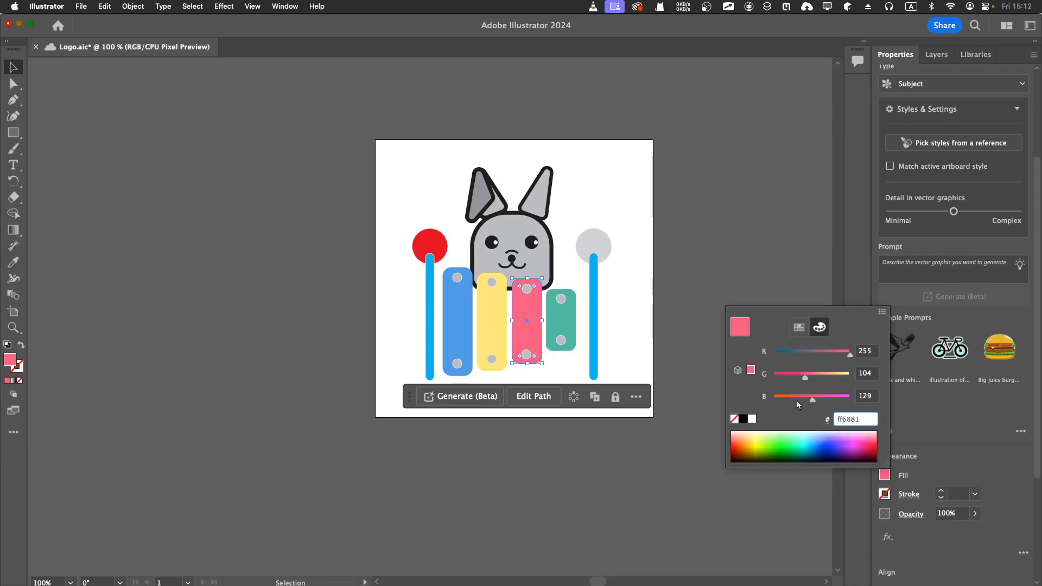
{"action": "double_click", "coordinate": [849, 423]}
{"action": "key", "text": "super+c"}
{"action": "left_click", "coordinate": [436, 249]}
{"action": "double_click", "coordinate": [437, 249]}
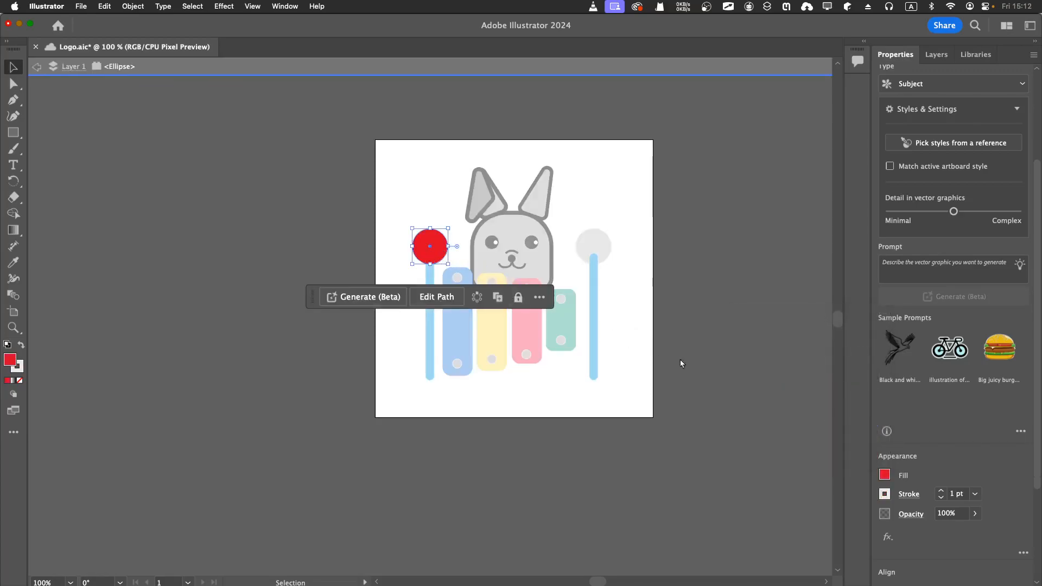
{"action": "left_click", "coordinate": [884, 476]}
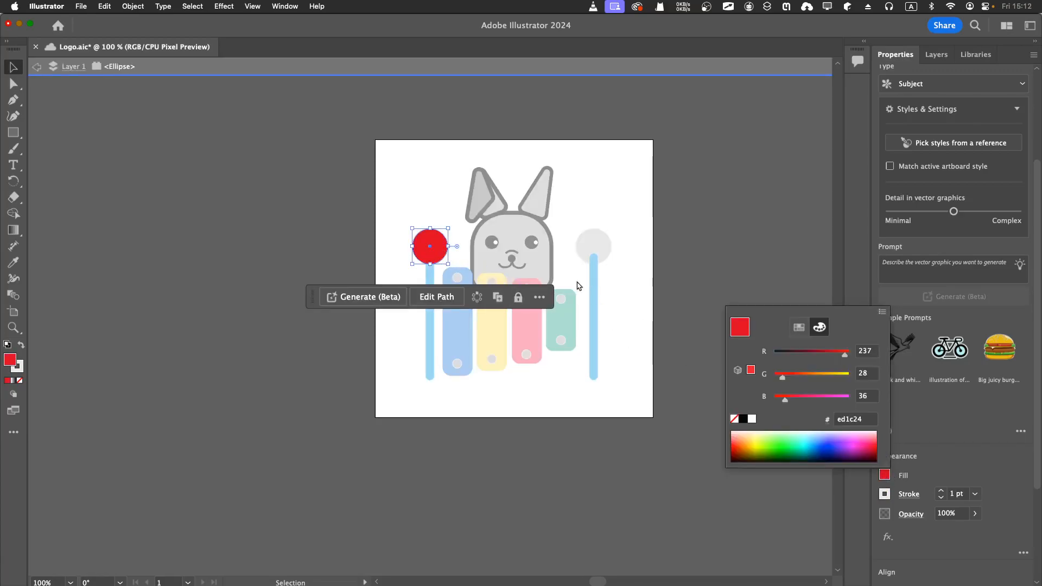
{"action": "left_click", "coordinate": [37, 66]}
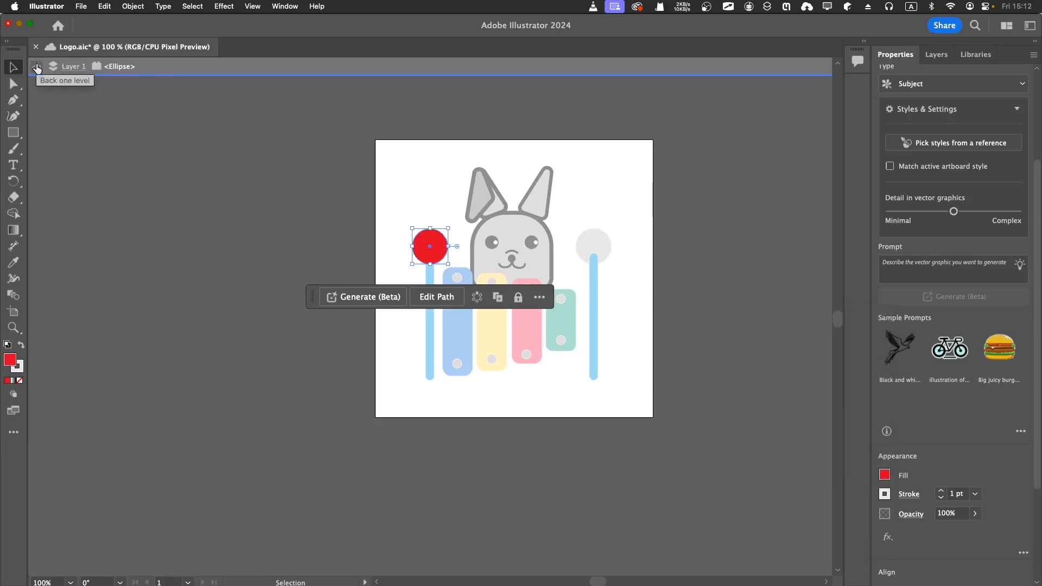
{"action": "left_click", "coordinate": [36, 66]}
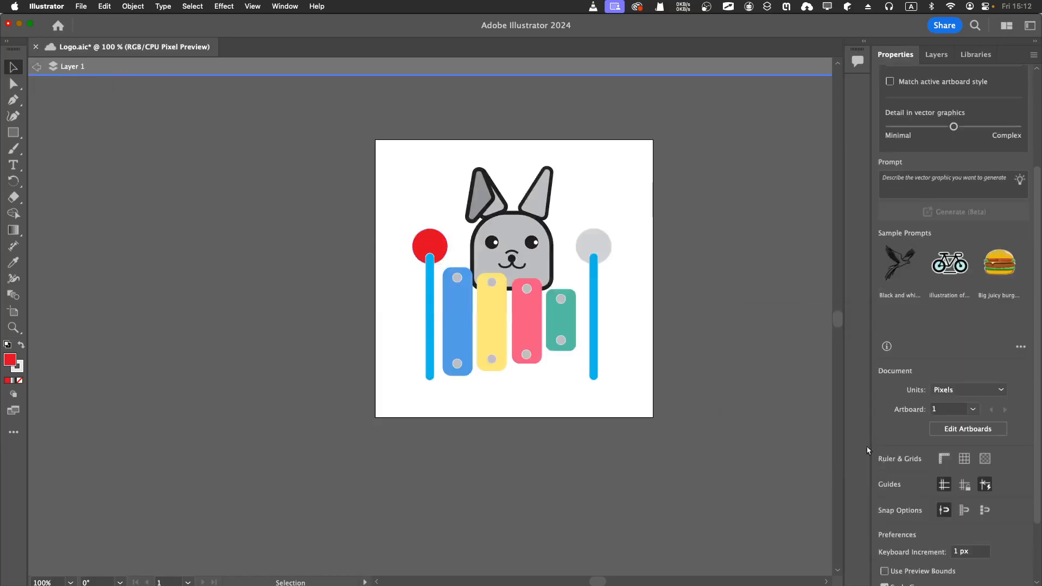
Set the fill of the large circle left of the rabbit's face to hex ff6881
{"action": "left_click", "coordinate": [426, 248]}
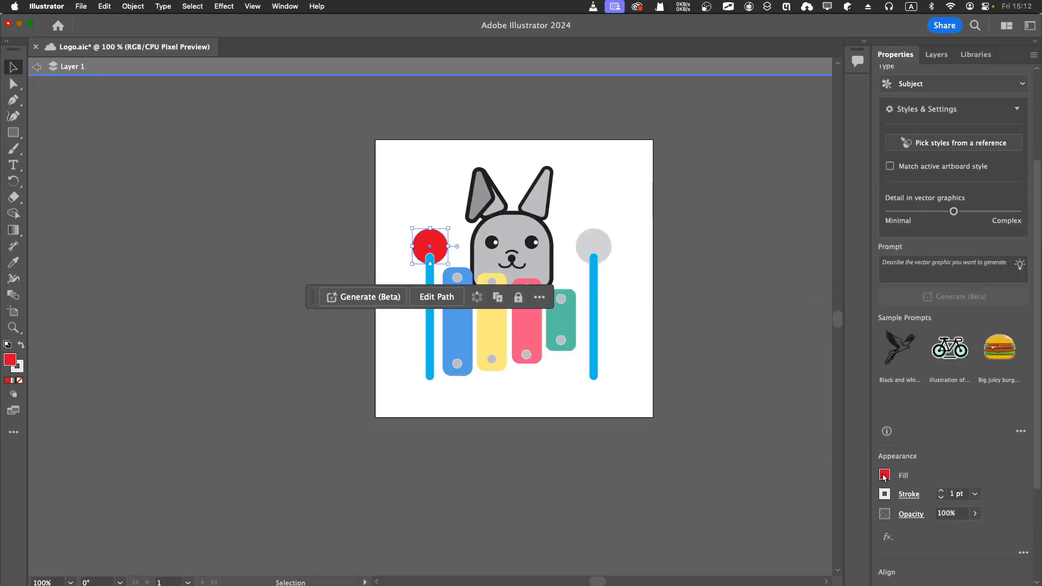
{"action": "left_click", "coordinate": [884, 476]}
{"action": "left_click", "coordinate": [857, 420]}
{"action": "double_click", "coordinate": [857, 421]}
{"action": "type", "text": "ff6881"}
{"action": "key", "text": "Return"}
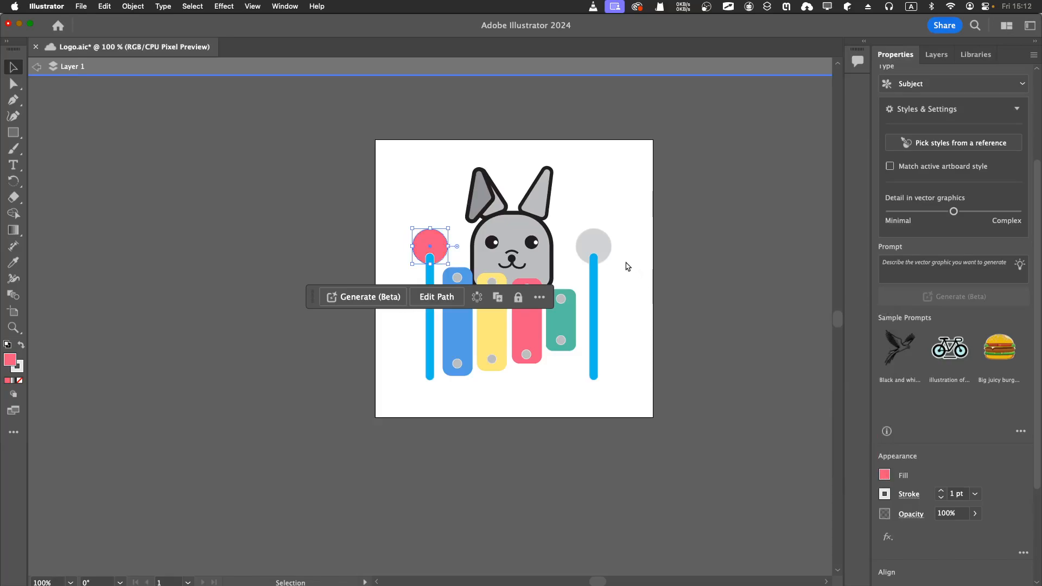
Set the fill of the grey circle to the right of the rabbit's face to the copied hex ff6881 and deselect it
{"action": "left_click", "coordinate": [885, 475]}
{"action": "left_click", "coordinate": [850, 424]}
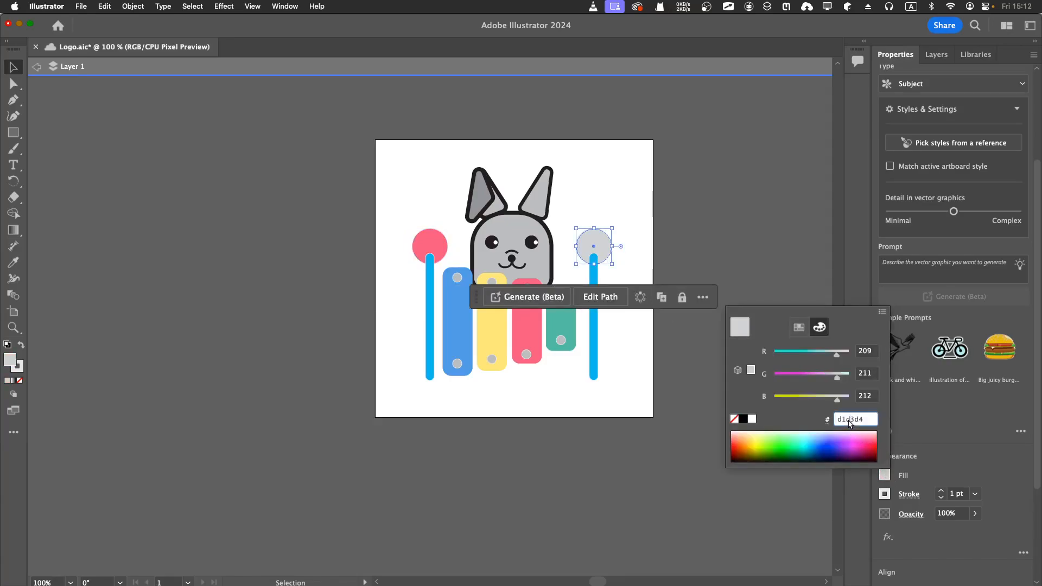
{"action": "key", "text": "super+a"}
{"action": "key", "text": "super+v"}
{"action": "key", "text": "Return"}
{"action": "left_click", "coordinate": [624, 352]}
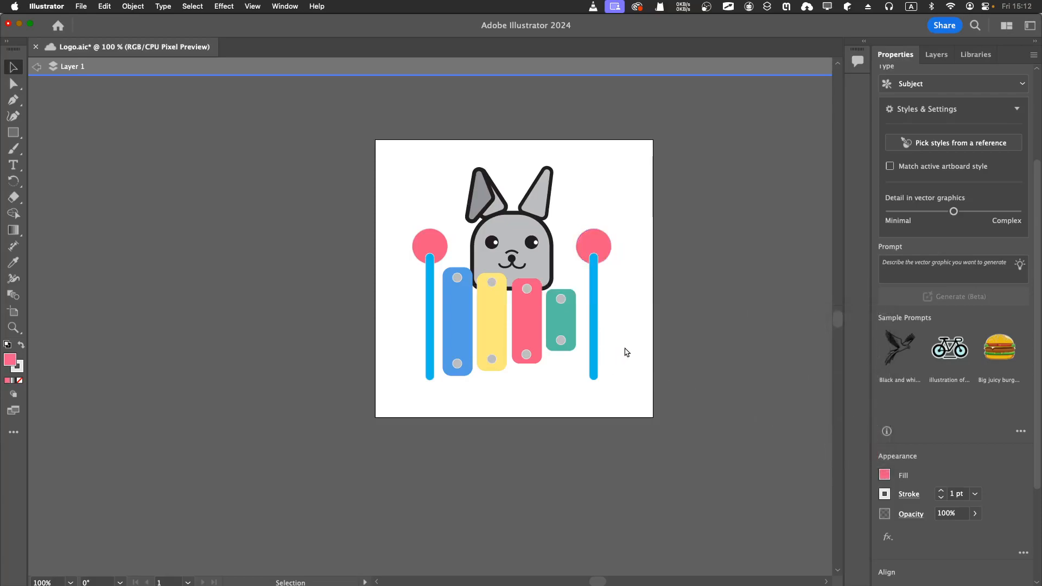
Recolour both cyan mallet sticks with the dark grey swatch C=0 M=0 Y=0 K=80
{"action": "left_click", "coordinate": [596, 347]}
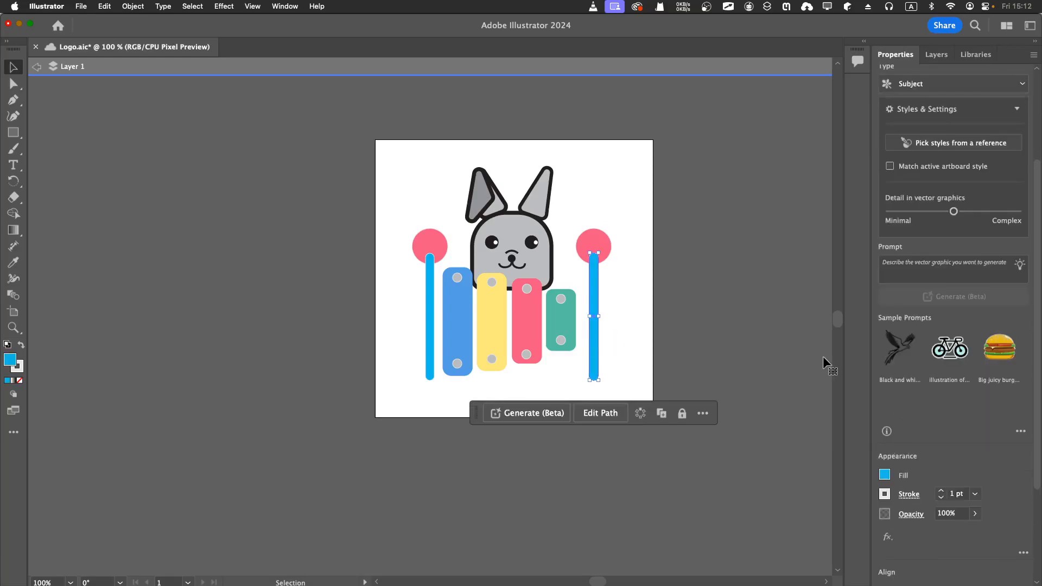
{"action": "left_click", "coordinate": [883, 475]}
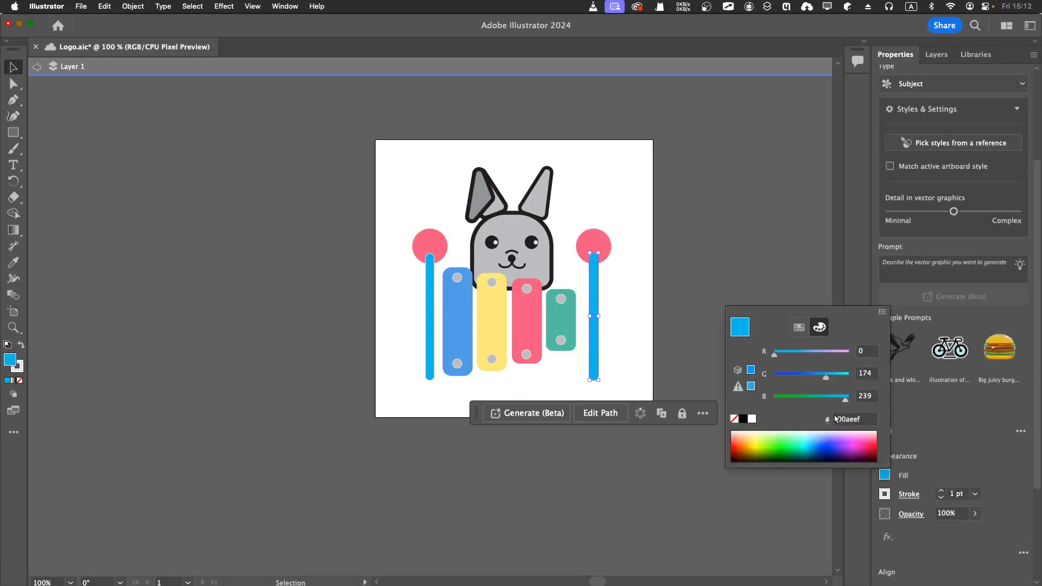
{"action": "left_click", "coordinate": [798, 328]}
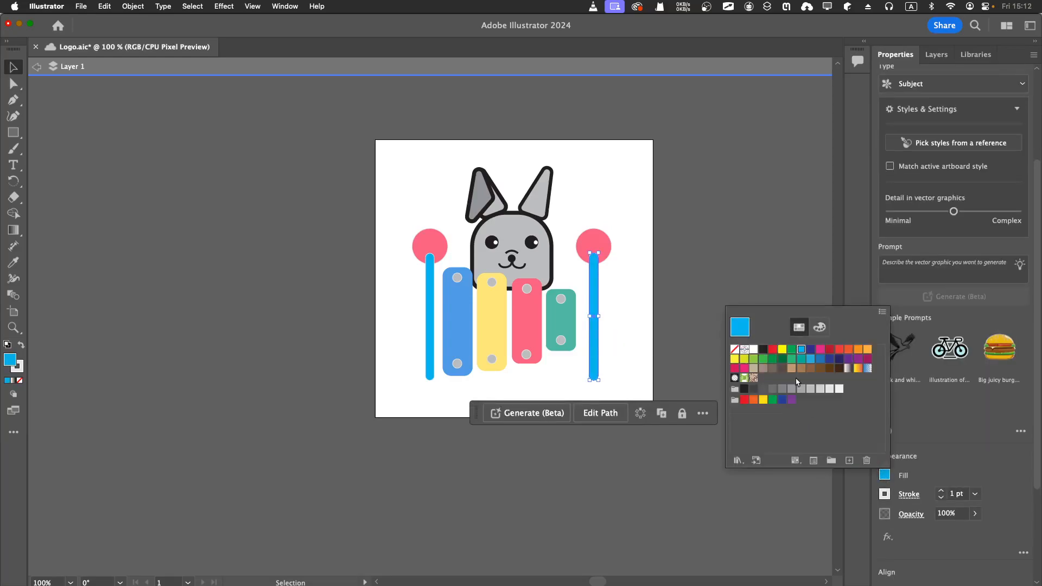
{"action": "left_click", "coordinate": [763, 388]}
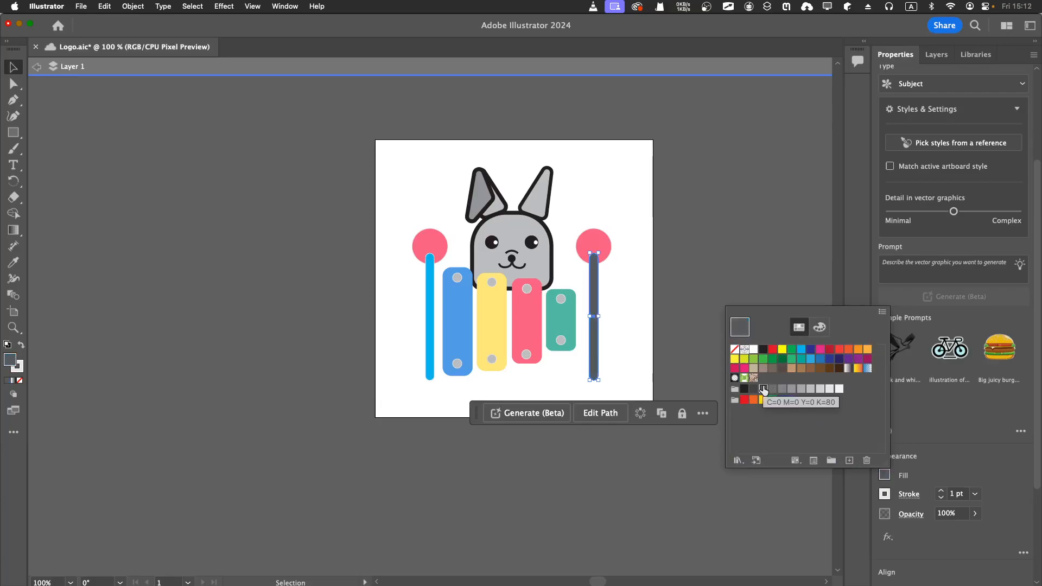
{"action": "left_click", "coordinate": [429, 306]}
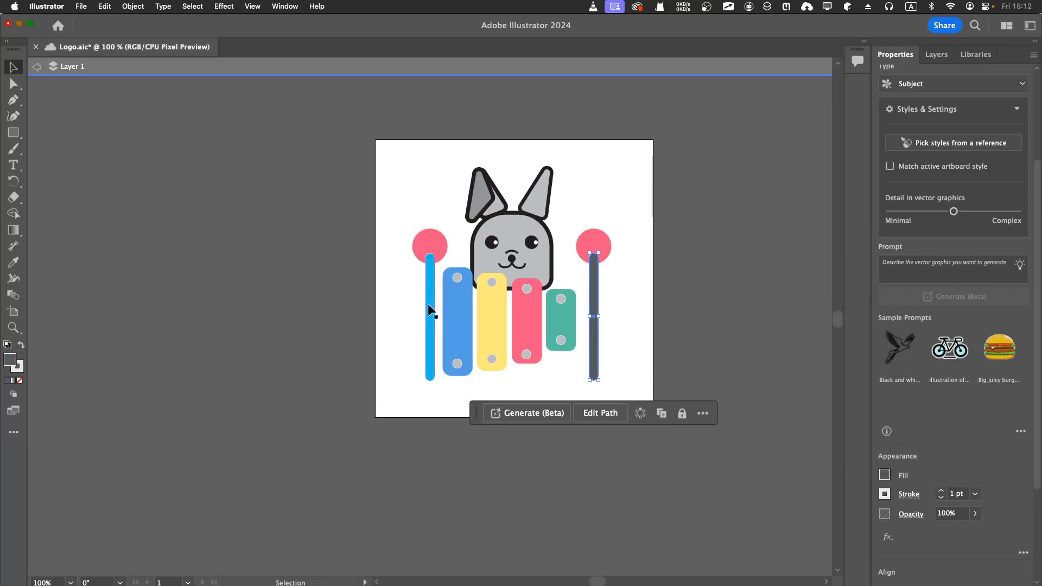
{"action": "left_click", "coordinate": [885, 475]}
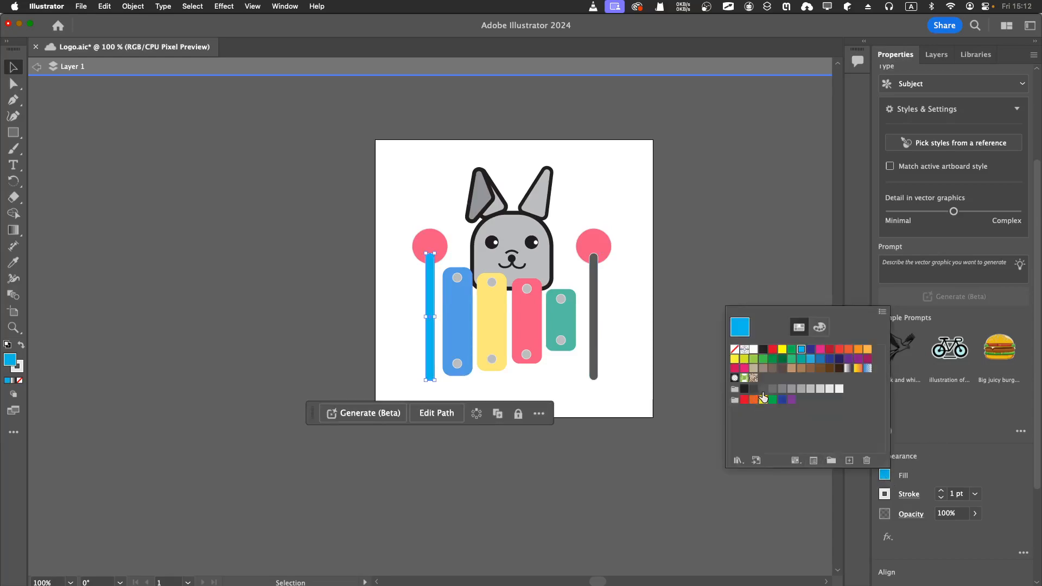
{"action": "left_click", "coordinate": [764, 389]}
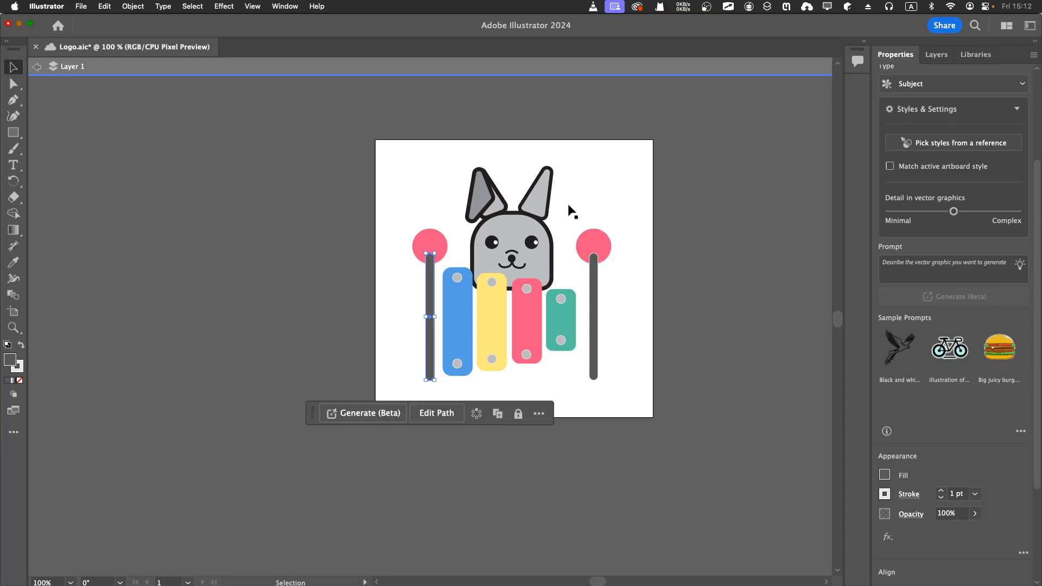
Nudge the circle and stick of the mallet beside the green bar about 12 px left, closer to the bar
{"action": "left_click_drag", "start_coordinate": [573, 205], "coordinate": [643, 389]}
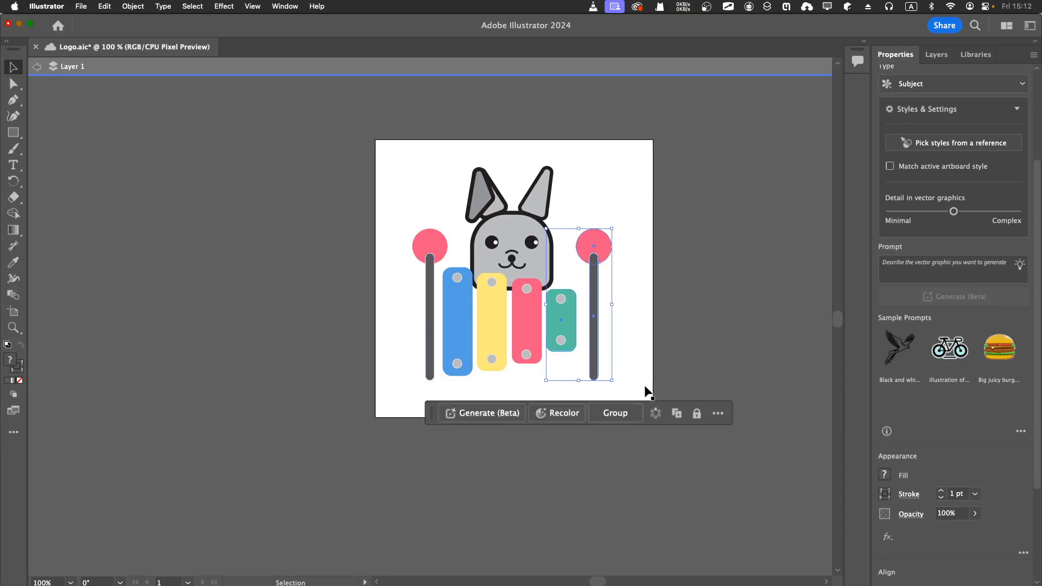
{"action": "left_click", "coordinate": [640, 342]}
{"action": "left_click_drag", "start_coordinate": [579, 191], "coordinate": [639, 392]}
{"action": "key", "text": "Left"}
{"action": "key", "text": "Left"}
{"action": "key", "text": "Left"}
{"action": "key", "text": "Left"}
{"action": "key", "text": "Left"}
{"action": "key", "text": "Left"}
{"action": "key", "text": "Left"}
{"action": "key", "text": "Left"}
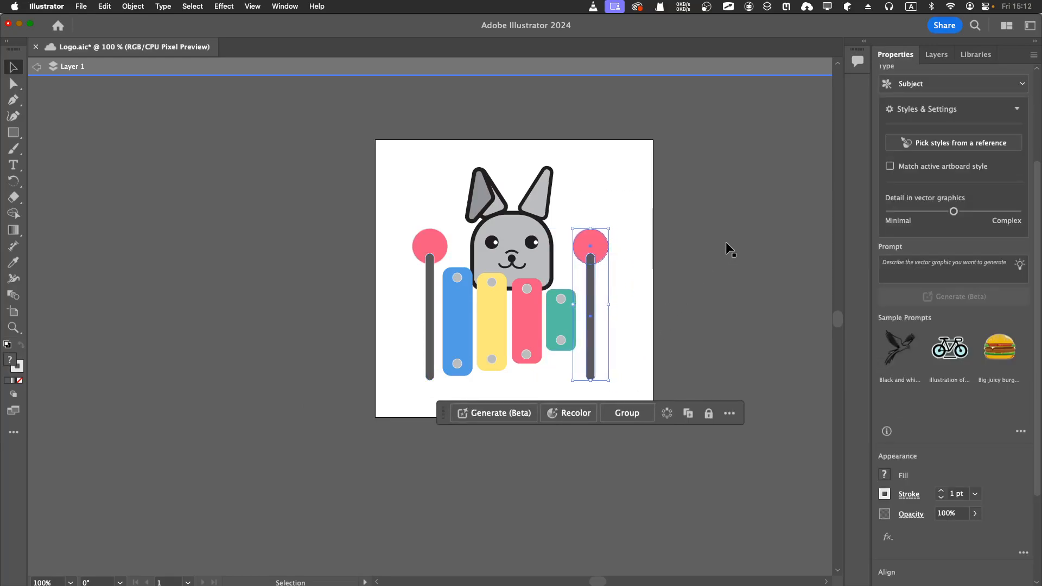
{"action": "key", "text": "Left"}
{"action": "key", "text": "Left"}
{"action": "key", "text": "Left"}
{"action": "key", "text": "Left"}
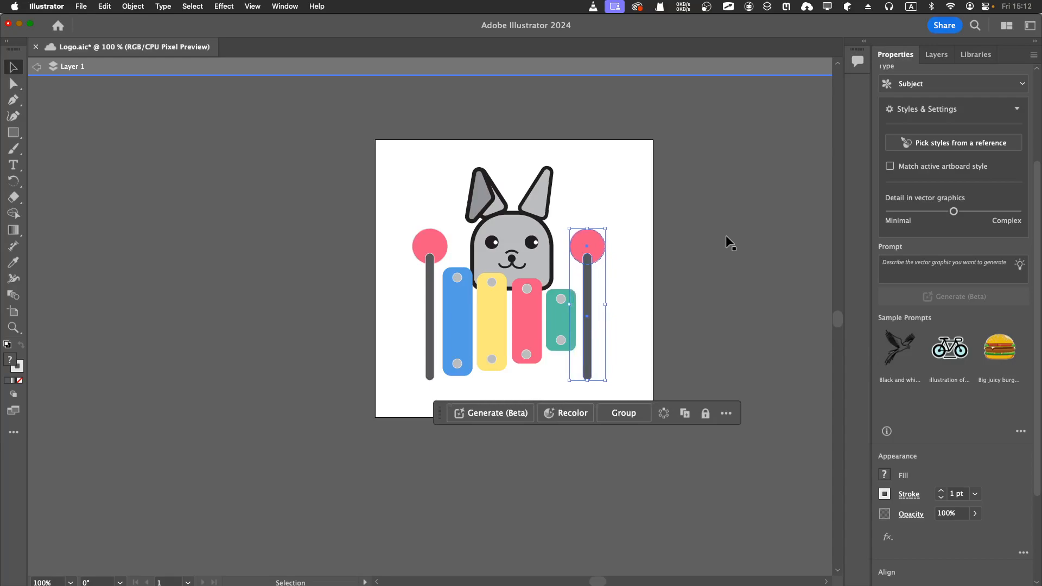
{"action": "left_click", "coordinate": [726, 237]}
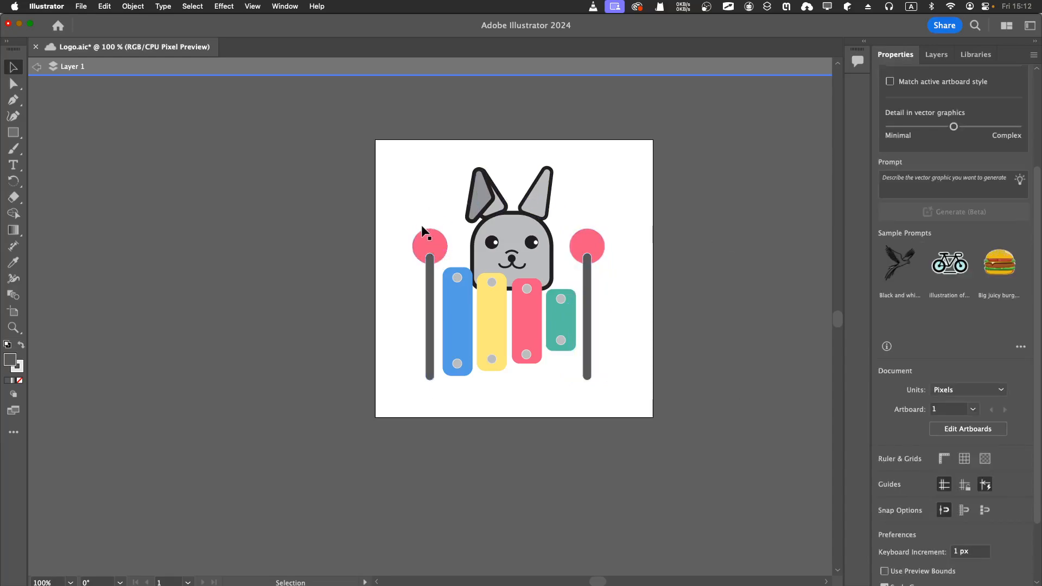
Bring both pink mallet heads to the front so they cover the ends of their sticks
{"action": "left_click", "coordinate": [427, 239]}
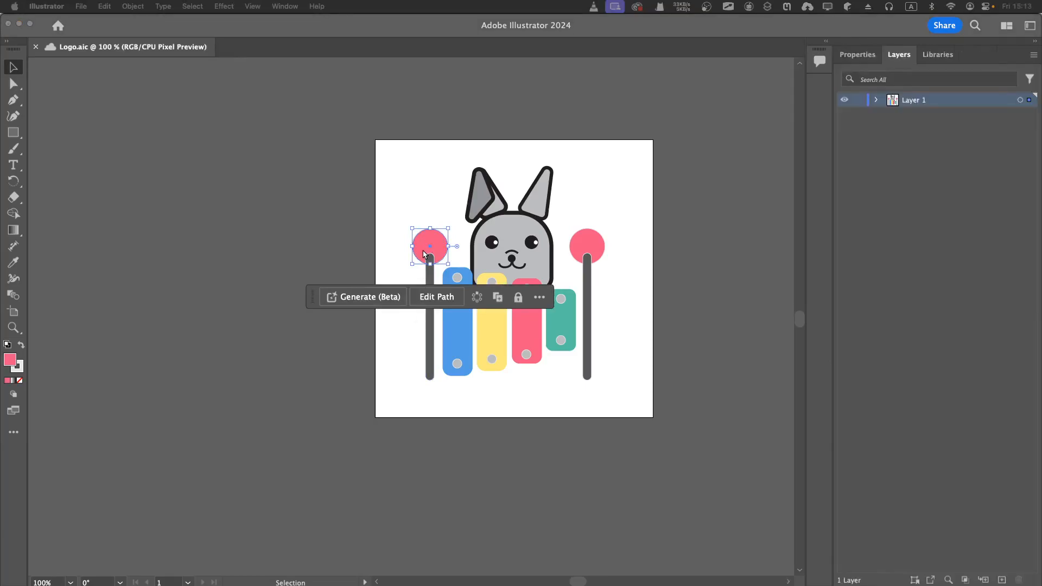
{"action": "left_click", "coordinate": [595, 250]}
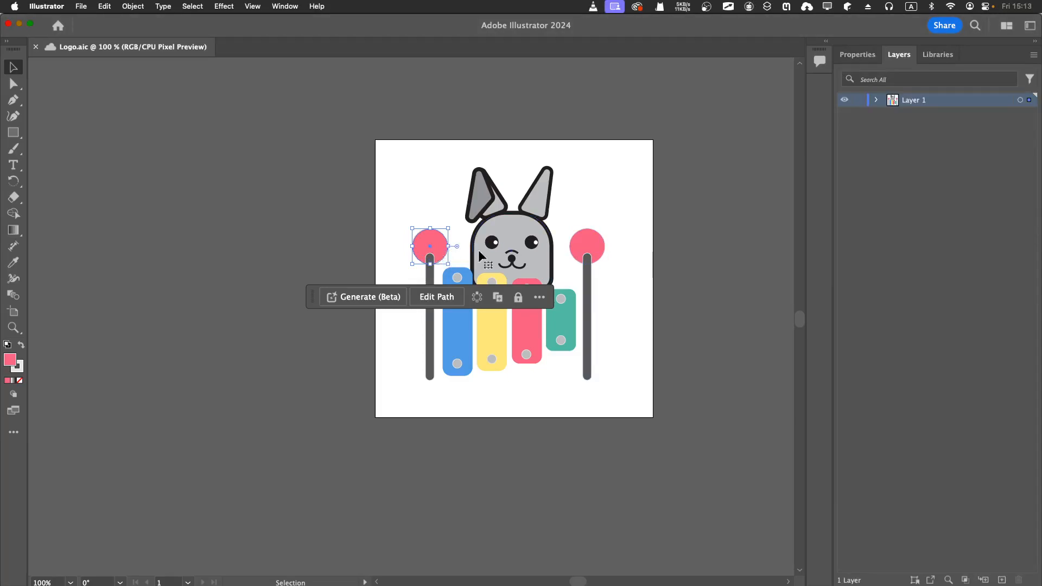
{"action": "left_click", "coordinate": [580, 251], "text": "shift"}
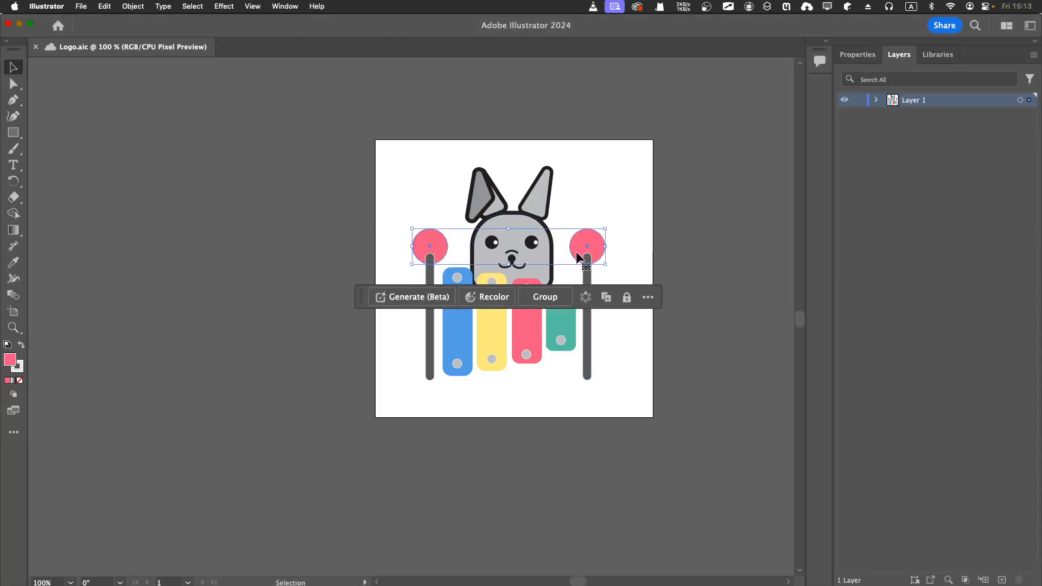
{"action": "right_click", "coordinate": [577, 250]}
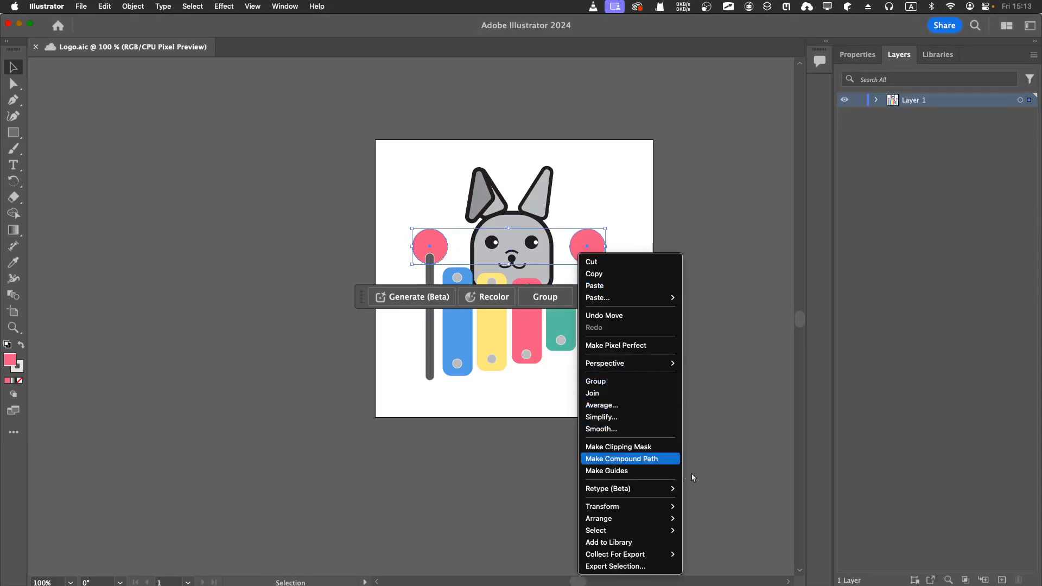
{"action": "mouse_move", "coordinate": [666, 523]}
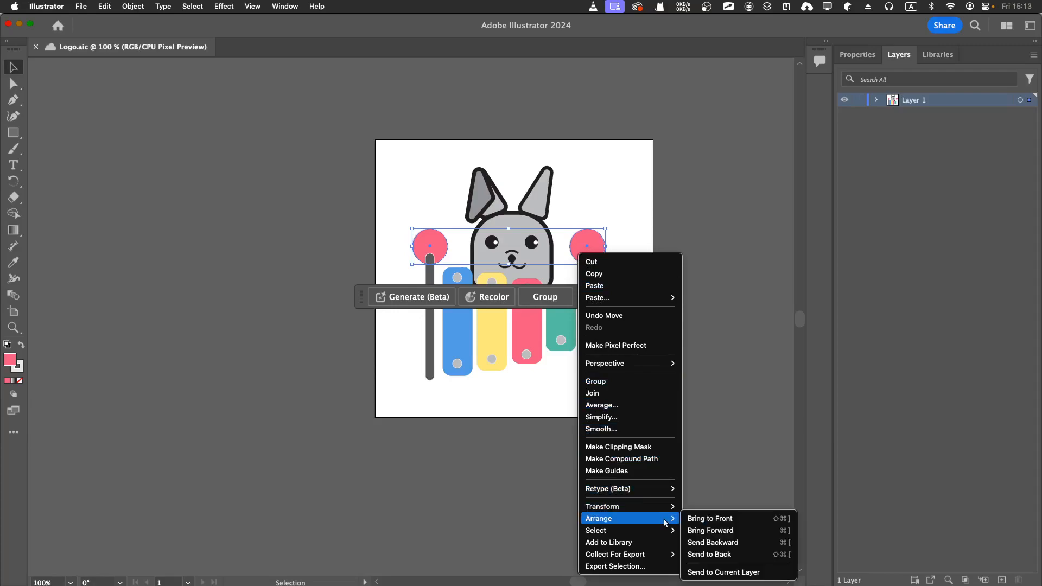
{"action": "left_click", "coordinate": [709, 520]}
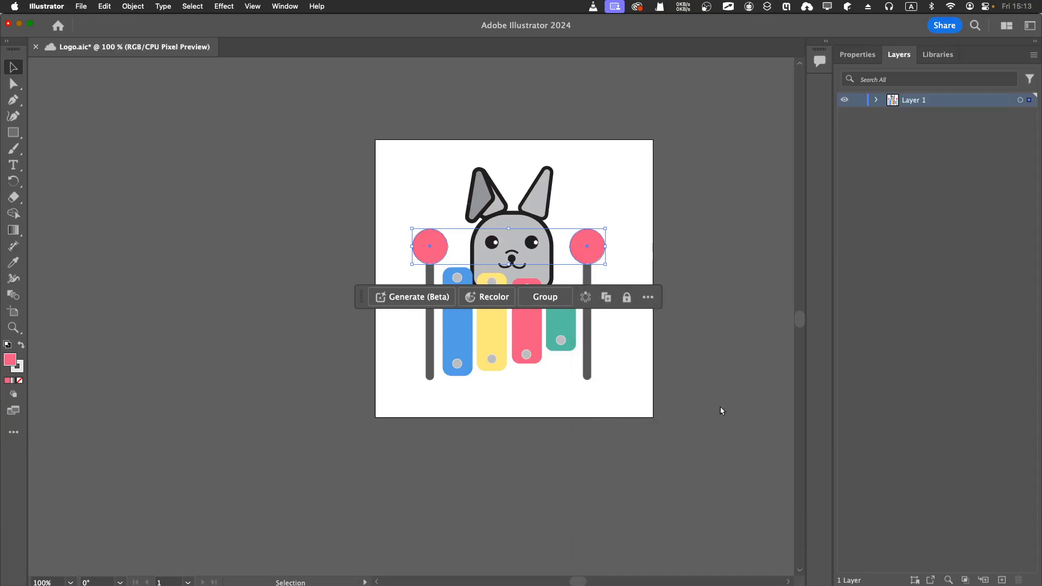
{"action": "left_click", "coordinate": [693, 418]}
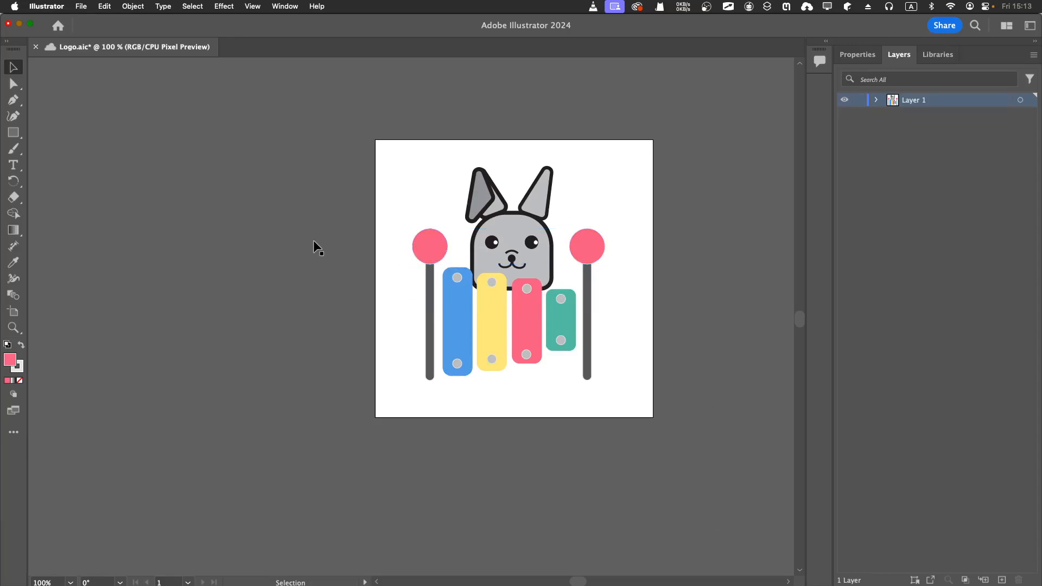
Tilt the mallet beside the blue bar clockwise and move it so its head sits just below the rabbit's nose
{"action": "left_click", "coordinate": [426, 250], "text": "shift"}
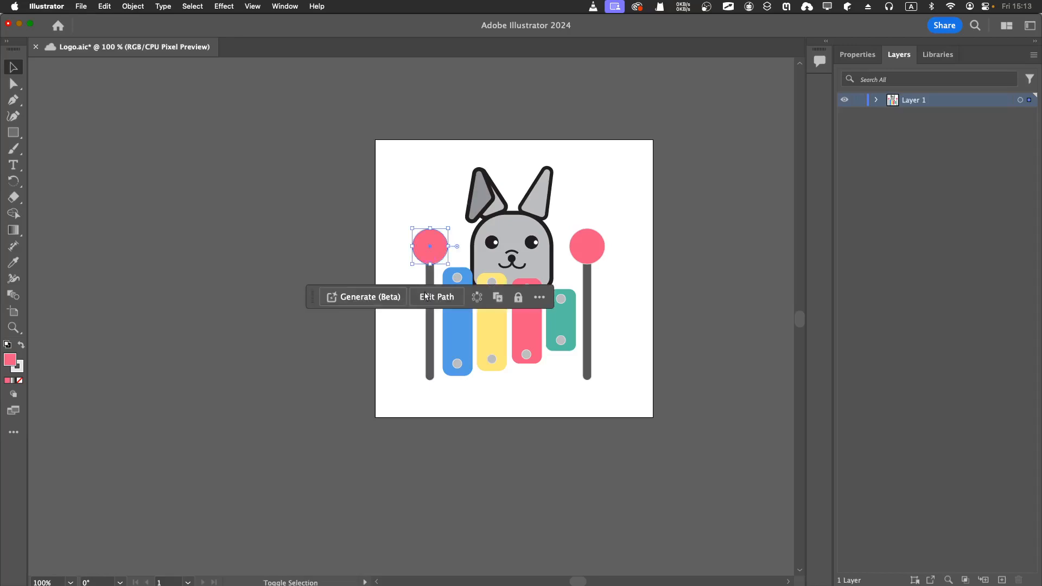
{"action": "left_click", "coordinate": [429, 328], "text": "shift"}
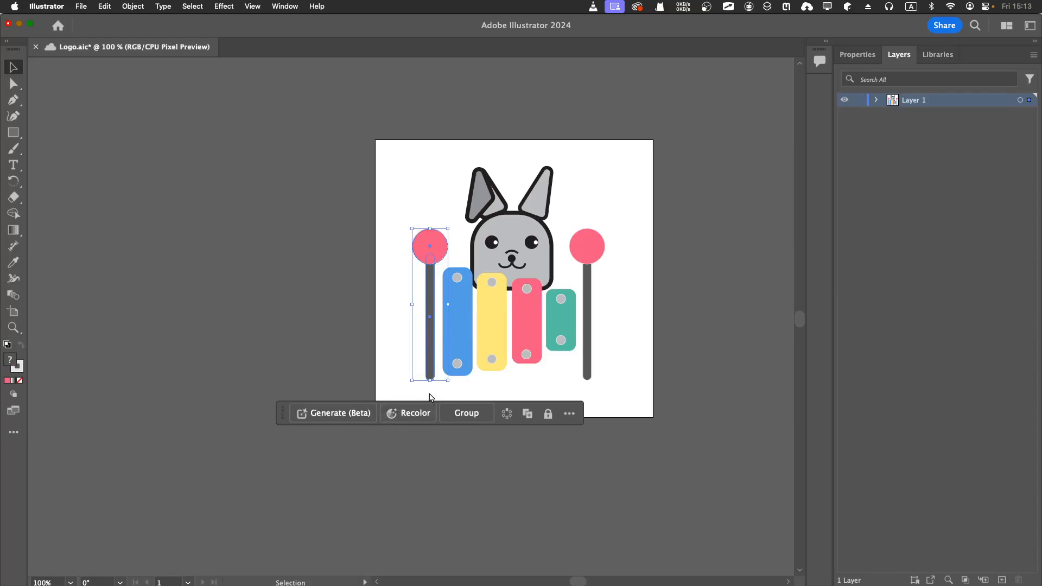
{"action": "left_click_drag", "start_coordinate": [429, 387], "coordinate": [389, 372]}
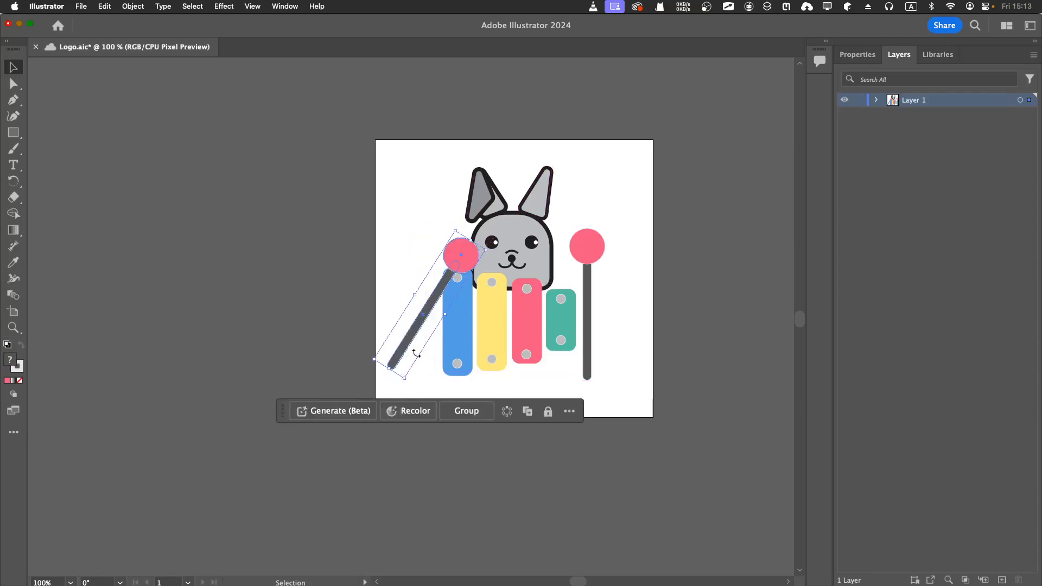
{"action": "left_click_drag", "start_coordinate": [418, 329], "coordinate": [464, 343]}
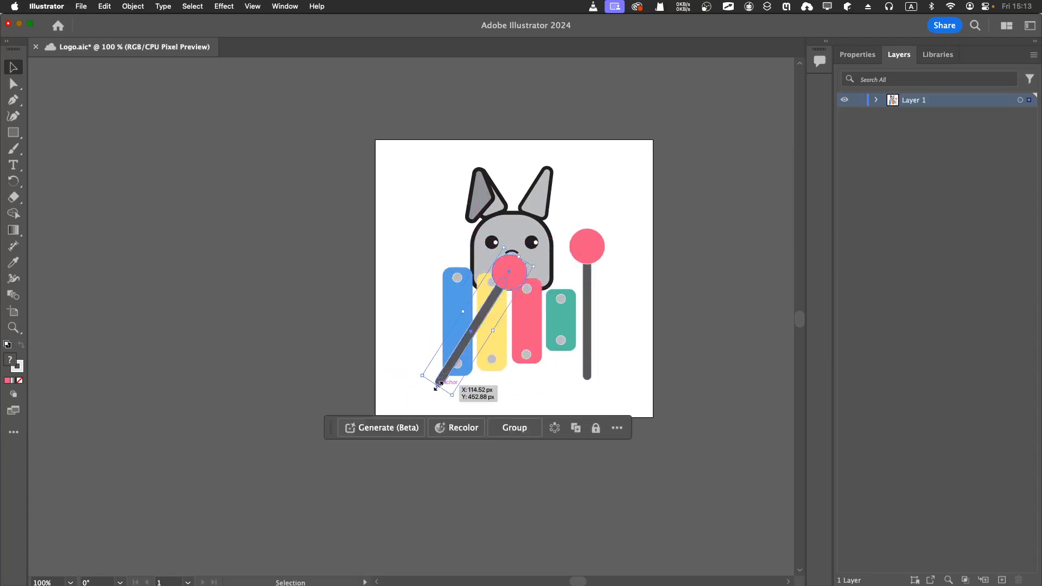
Shorten the tilted mallet's stick from its lower end to a little over half its length
{"action": "left_click", "coordinate": [458, 389]}
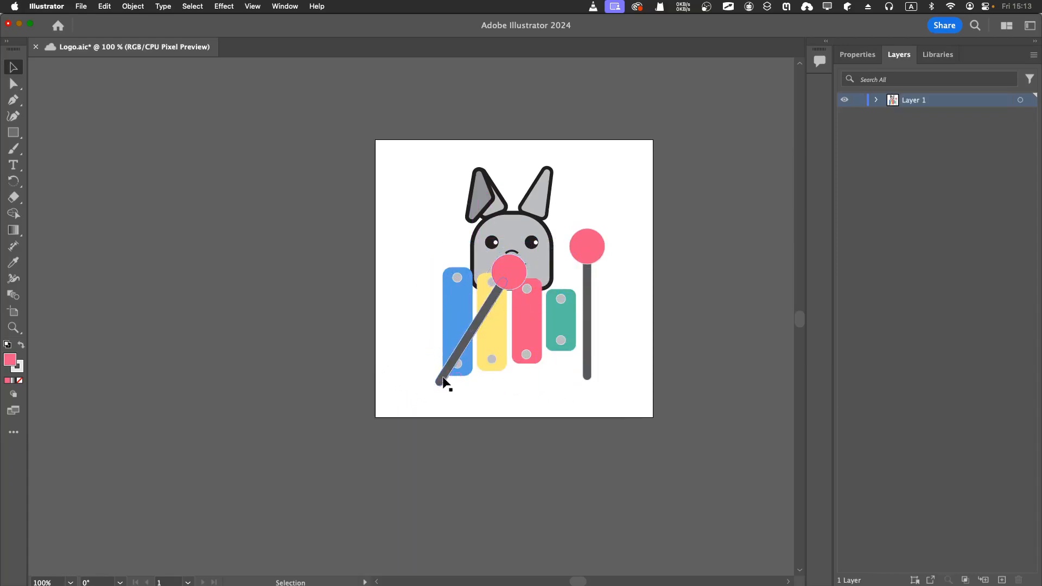
{"action": "left_click", "coordinate": [438, 384]}
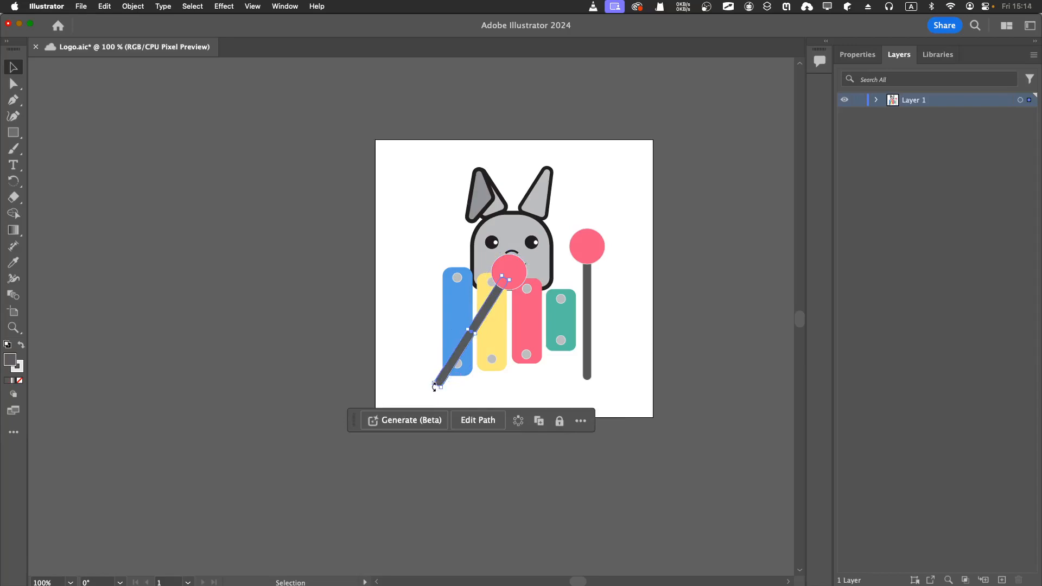
{"action": "left_click_drag", "start_coordinate": [436, 385], "coordinate": [467, 338]}
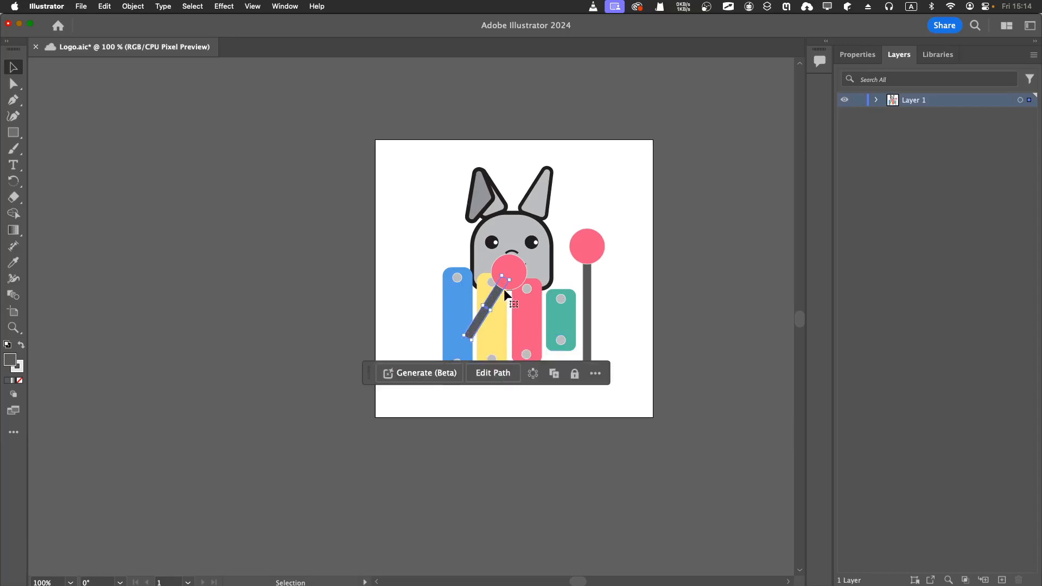
Move the shortened mallet so its head overlaps the blue and yellow bars, and tilt it further clockwise
{"action": "left_click", "coordinate": [509, 262], "text": "shift"}
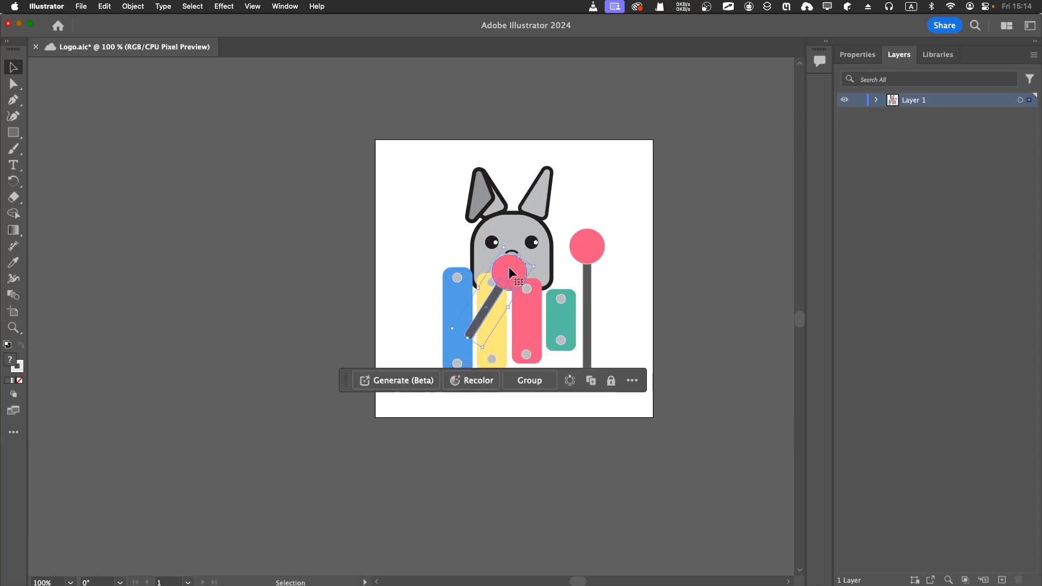
{"action": "left_click_drag", "start_coordinate": [513, 271], "coordinate": [475, 300]}
{"action": "left_click_drag", "start_coordinate": [419, 360], "coordinate": [452, 324]}
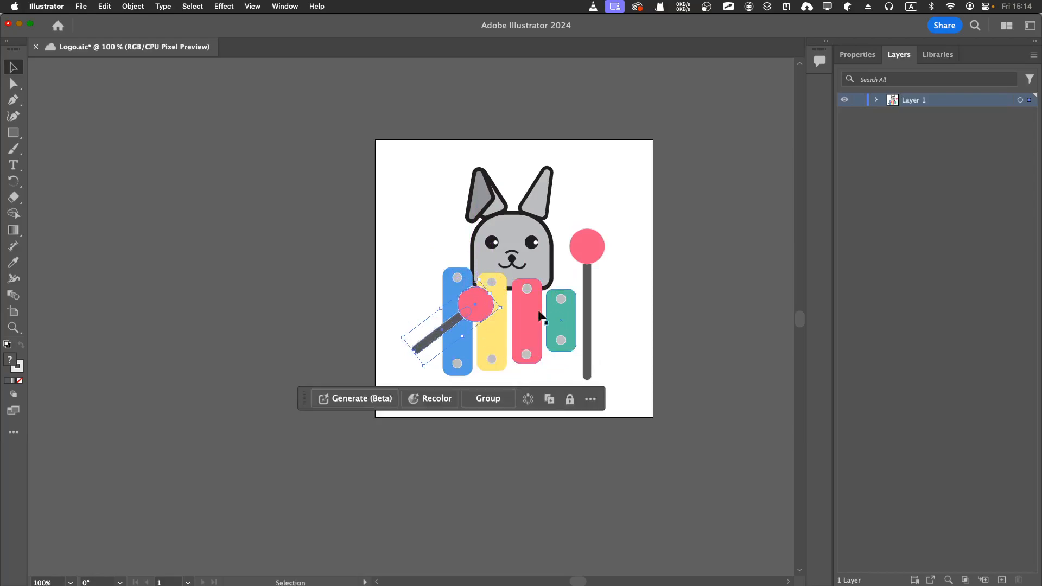
Delete the upright mallet beside the green bar, including its head and stick
{"action": "left_click_drag", "start_coordinate": [590, 235], "coordinate": [639, 366]}
{"action": "left_click", "coordinate": [617, 258]}
{"action": "left_click_drag", "start_coordinate": [586, 213], "coordinate": [604, 329]}
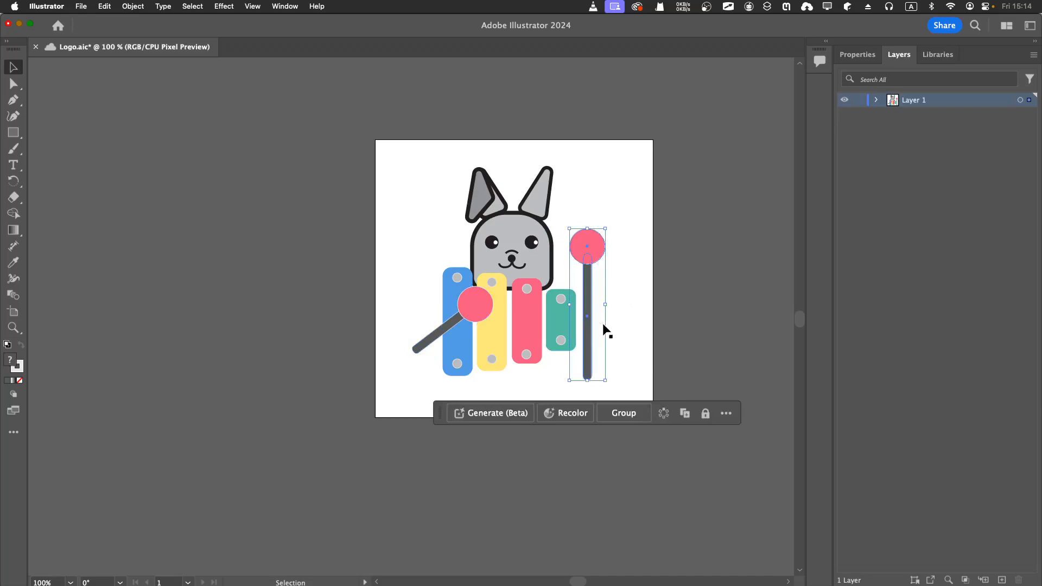
{"action": "key", "text": "Delete"}
Duplicate the shortened mallet over the green bar and rotate the copy so its stick points down to the right
{"action": "left_click", "coordinate": [478, 314]}
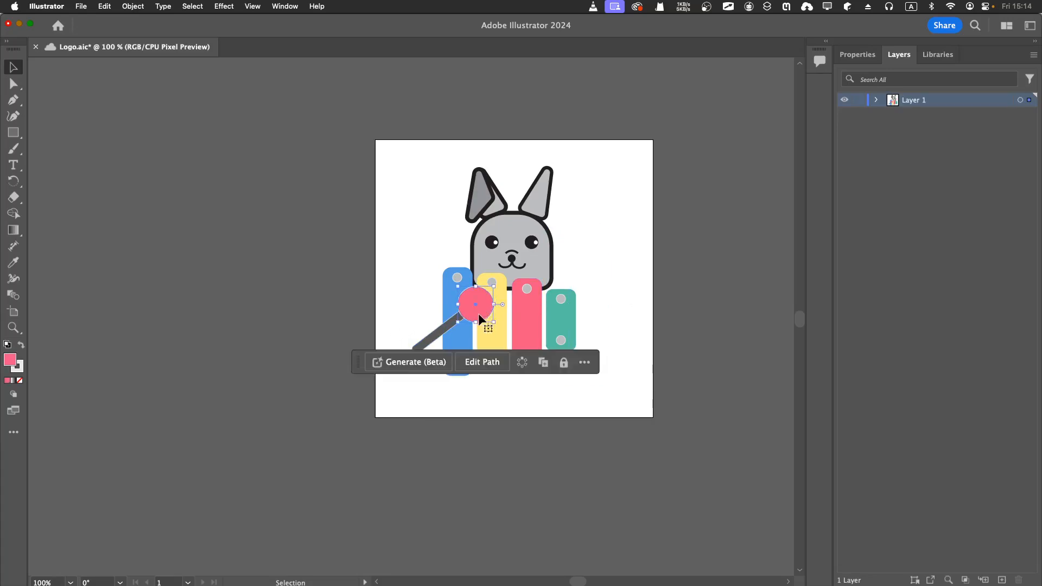
{"action": "left_click", "coordinate": [429, 340], "text": "shift"}
{"action": "key", "text": "super+c"}
{"action": "key", "text": "super+v"}
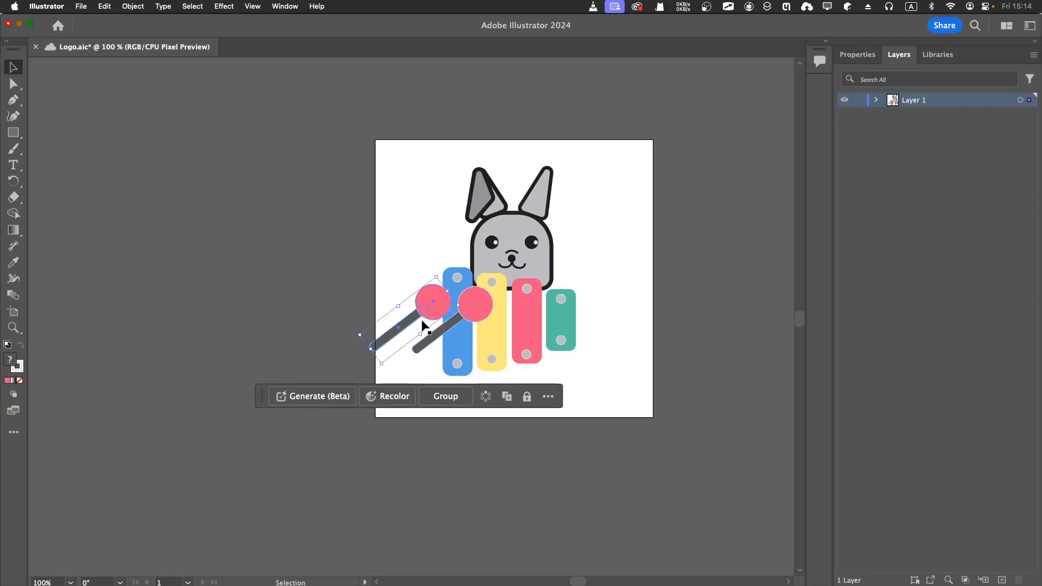
{"action": "left_click_drag", "start_coordinate": [431, 327], "coordinate": [593, 332]}
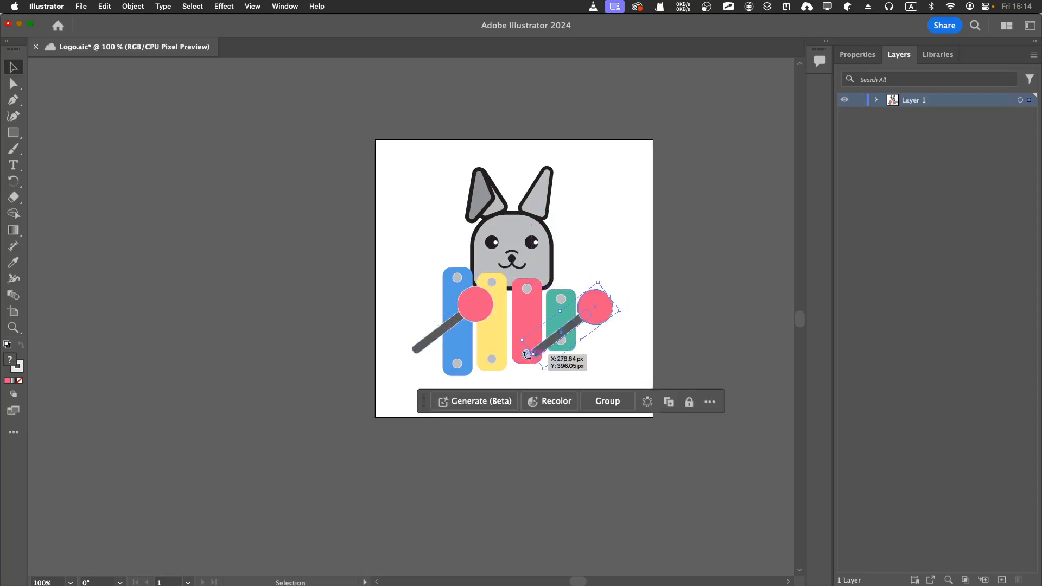
{"action": "left_click_drag", "start_coordinate": [528, 355], "coordinate": [654, 362]}
Try shifting the copied mallet slightly up and to the right over the green bar, and undo the move
{"action": "left_click_drag", "start_coordinate": [599, 341], "coordinate": [605, 334]}
{"action": "left_click", "coordinate": [626, 284]}
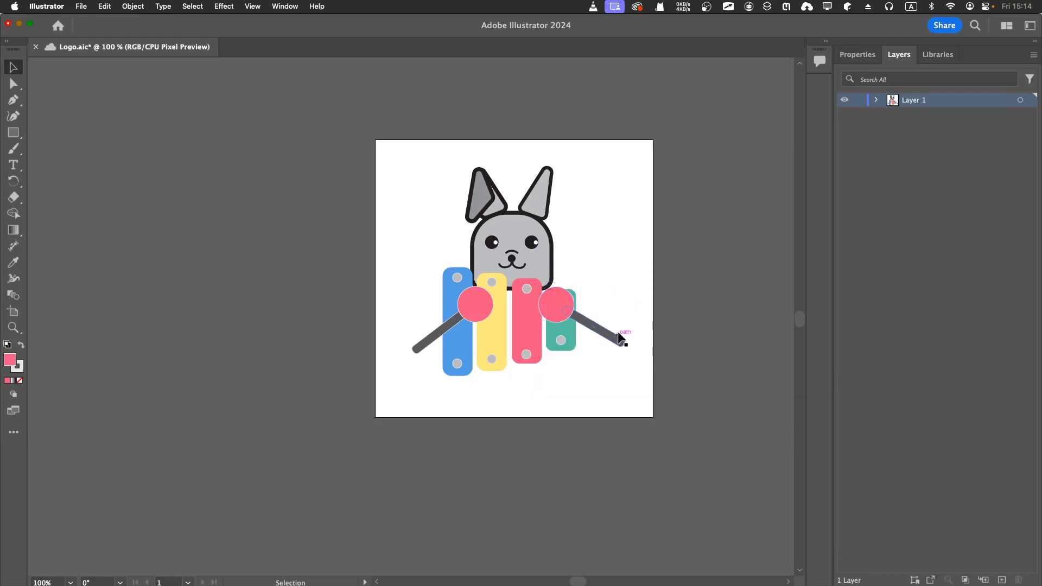
{"action": "key", "text": "super+z"}
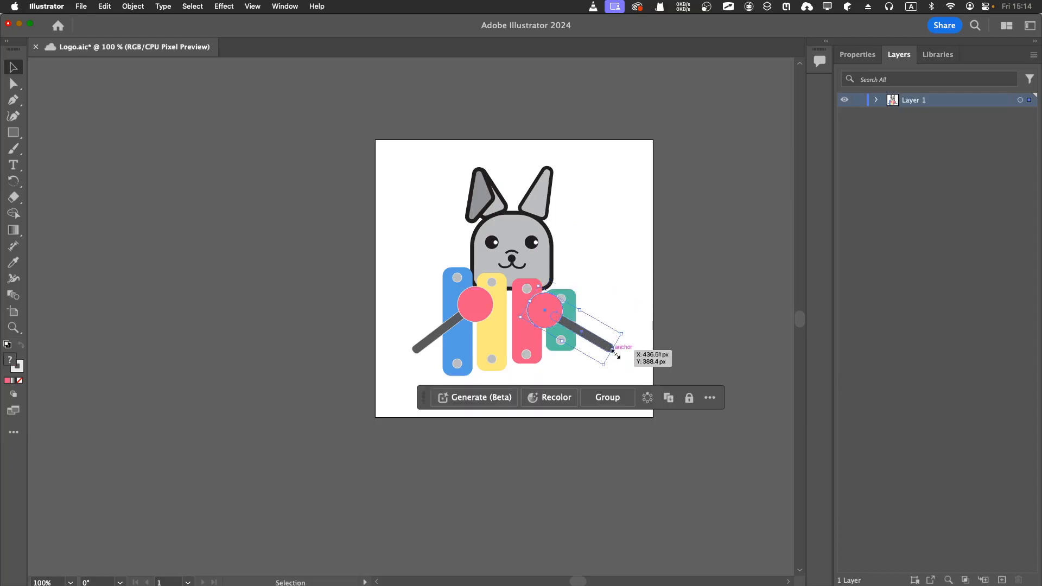
Rotate the copied mallet slightly clockwise over the green bar so its stick slopes more steeply down to the right
{"action": "left_click_drag", "start_coordinate": [616, 353], "coordinate": [593, 349]}
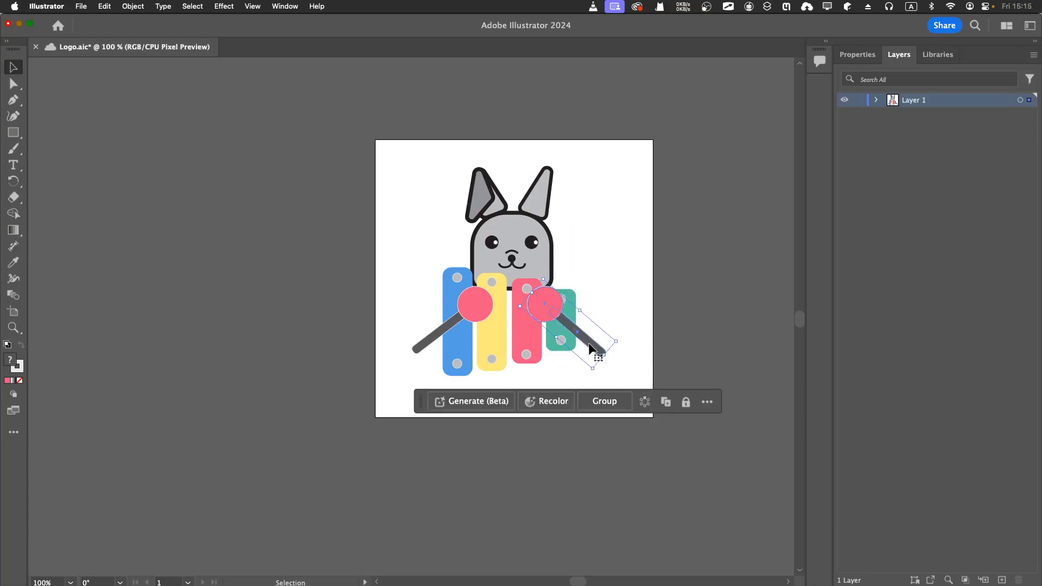
{"action": "left_click", "coordinate": [635, 279]}
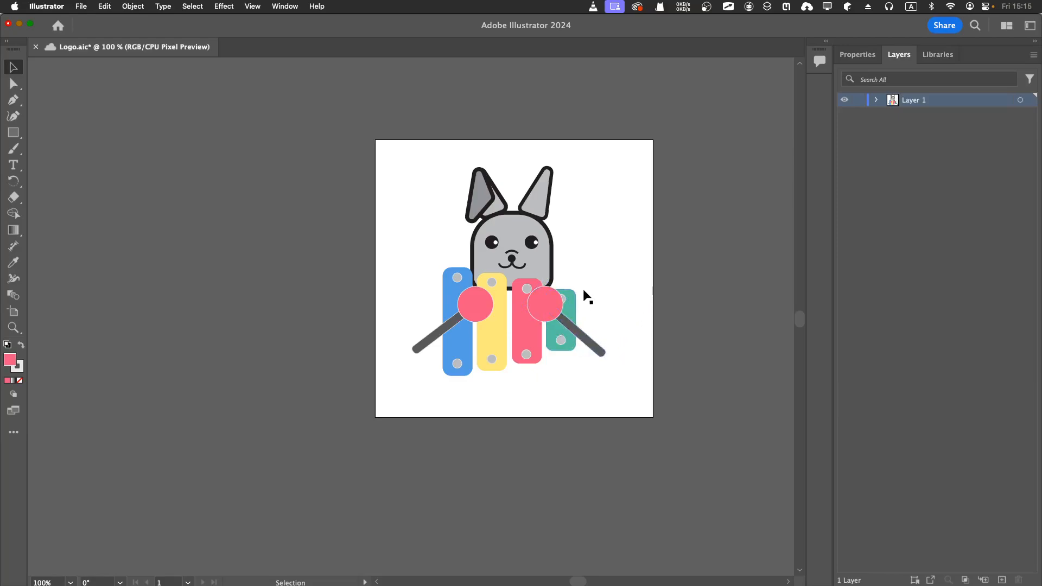
Try filling the rabbit's head shape with white
{"action": "scroll", "coordinate": [535, 285], "scroll_direction": "up", "scroll_amount": 5}
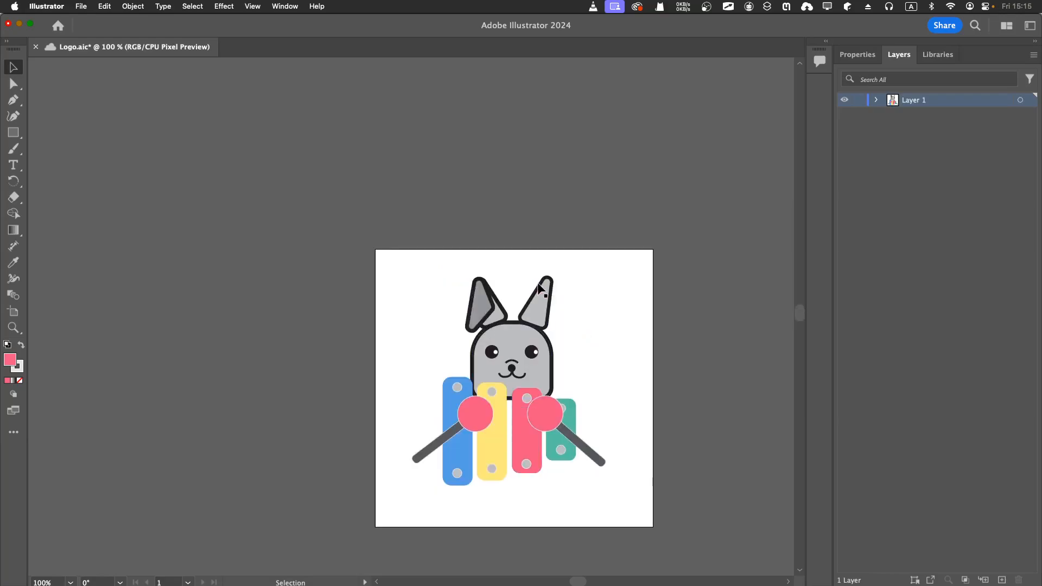
{"action": "left_click", "coordinate": [519, 335]}
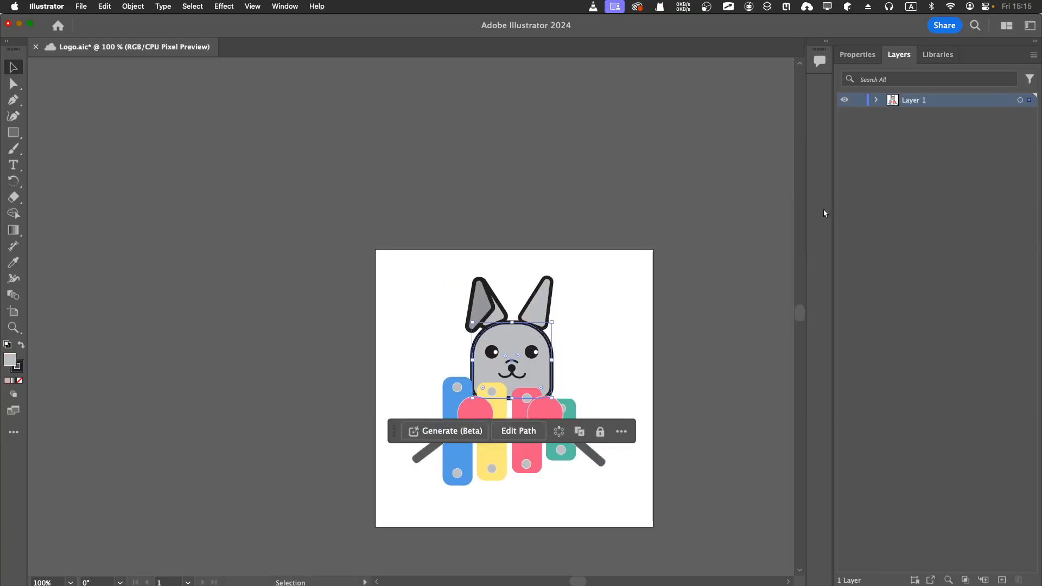
{"action": "left_click", "coordinate": [857, 54]}
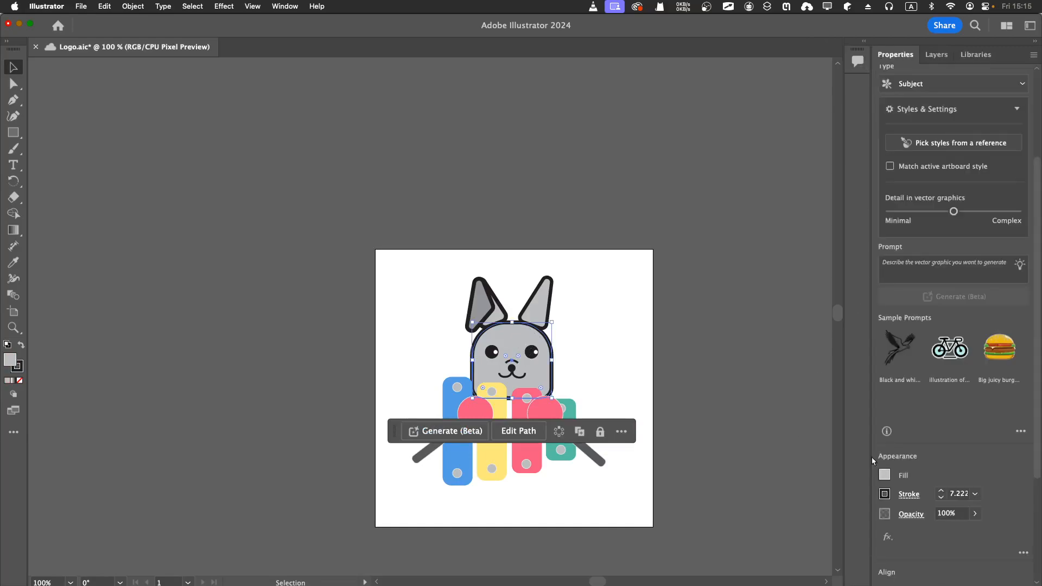
{"action": "scroll", "coordinate": [918, 455], "scroll_direction": "down", "scroll_amount": 5}
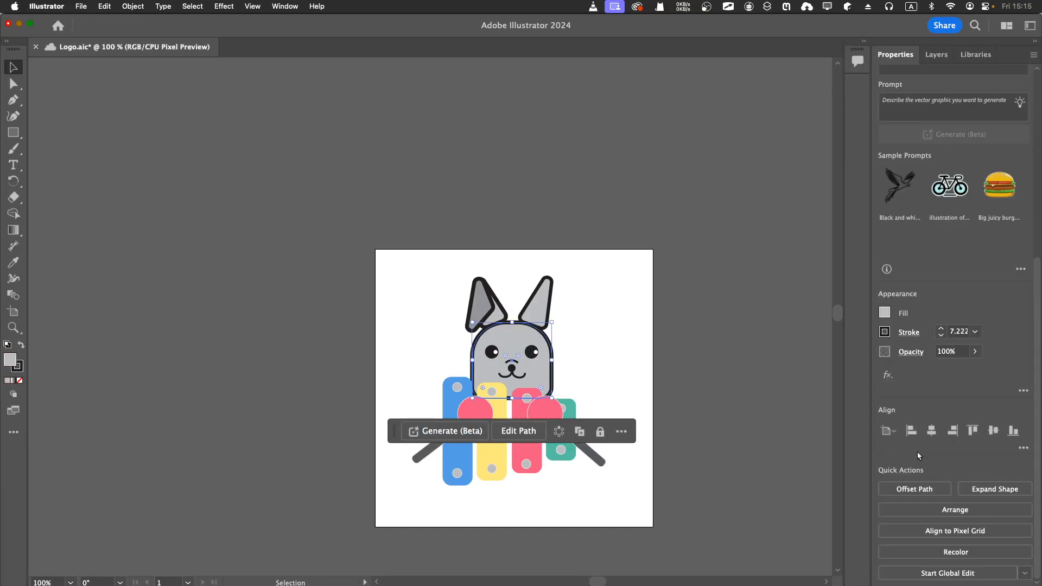
{"action": "left_click", "coordinate": [884, 313]}
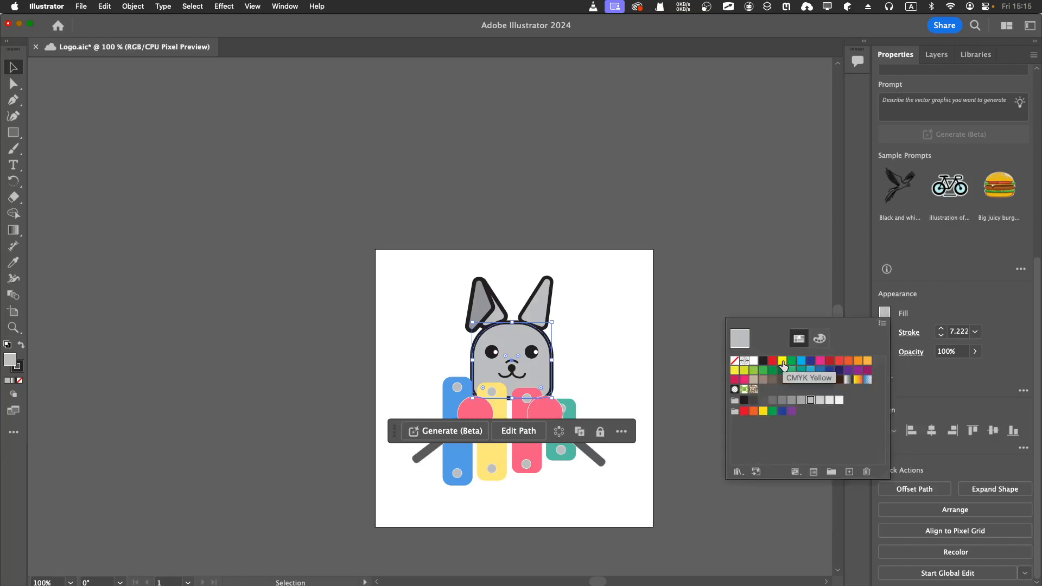
{"action": "left_click", "coordinate": [754, 361]}
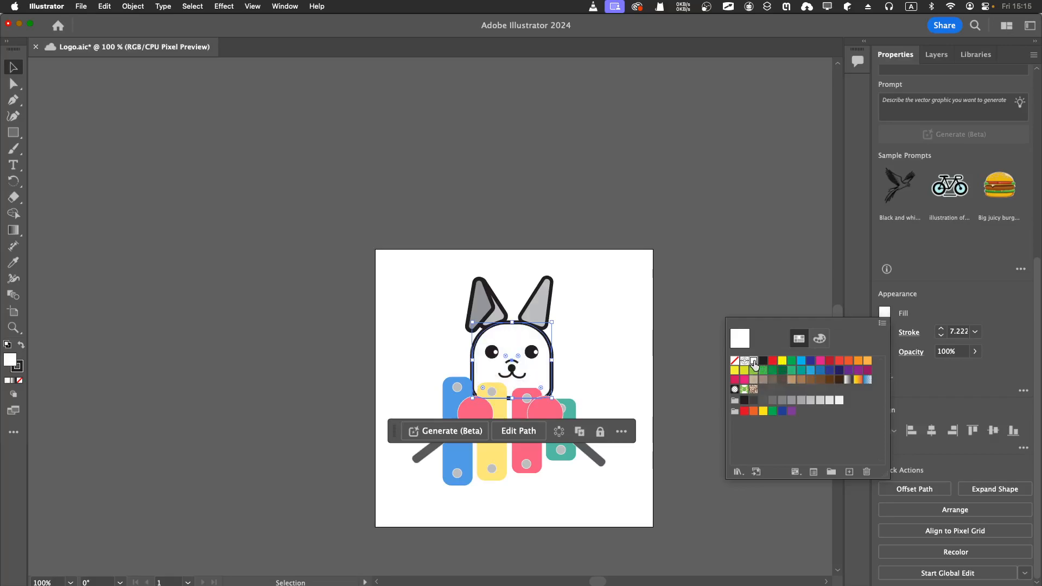
Try filling both of the rabbit's ears, including the darker folded part, with white
{"action": "left_click", "coordinate": [538, 317]}
{"action": "left_click", "coordinate": [543, 317]}
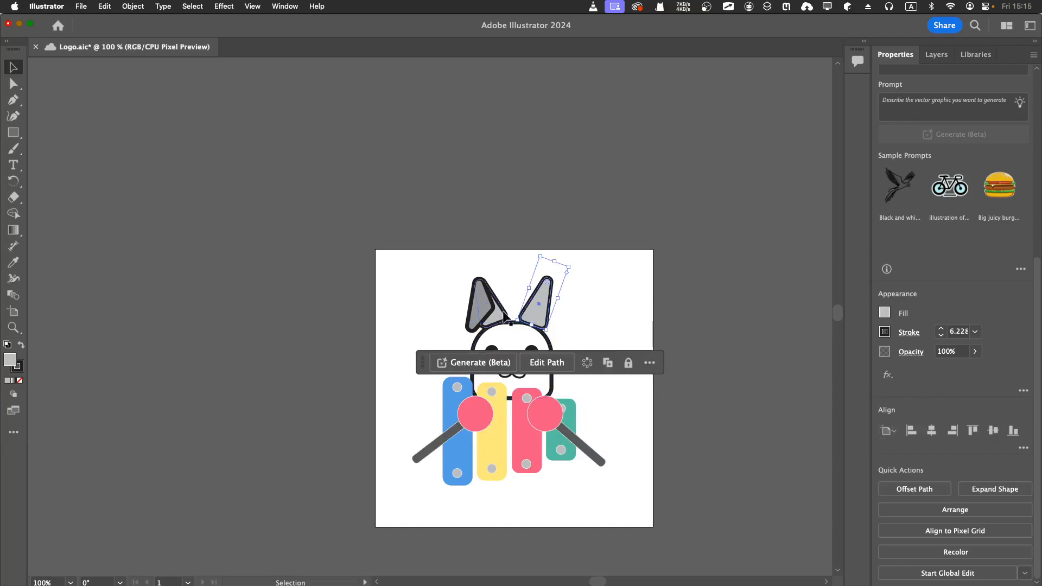
{"action": "key", "text": "Return"}
{"action": "left_click", "coordinate": [522, 409]}
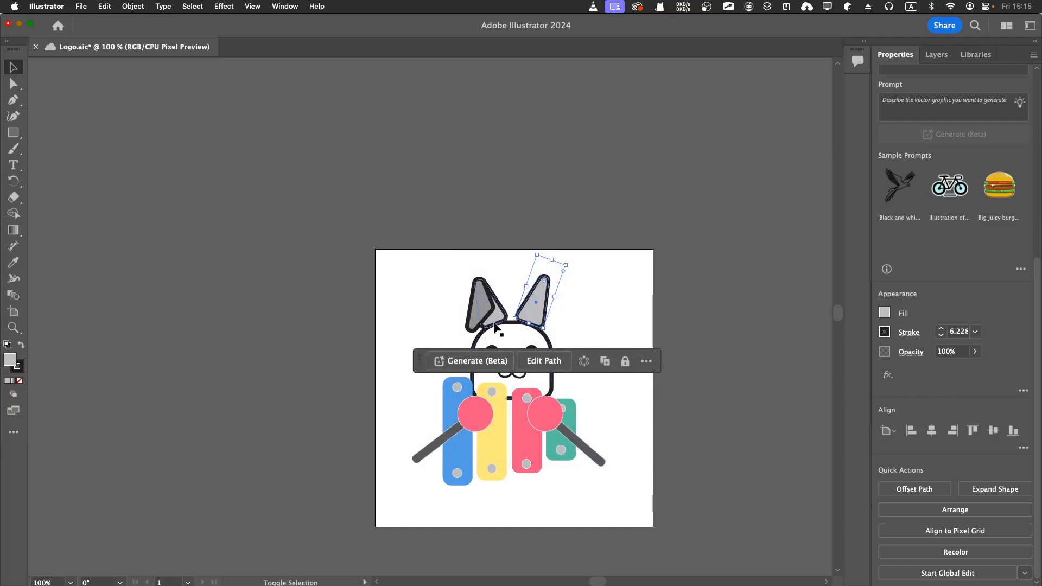
{"action": "left_click", "coordinate": [479, 322], "text": "shift"}
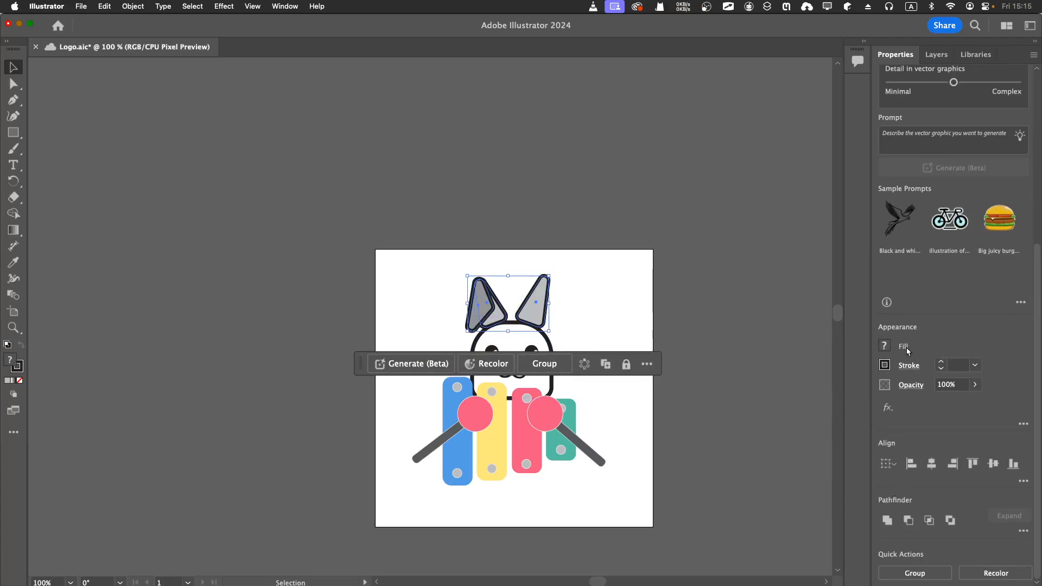
{"action": "left_click", "coordinate": [884, 345]}
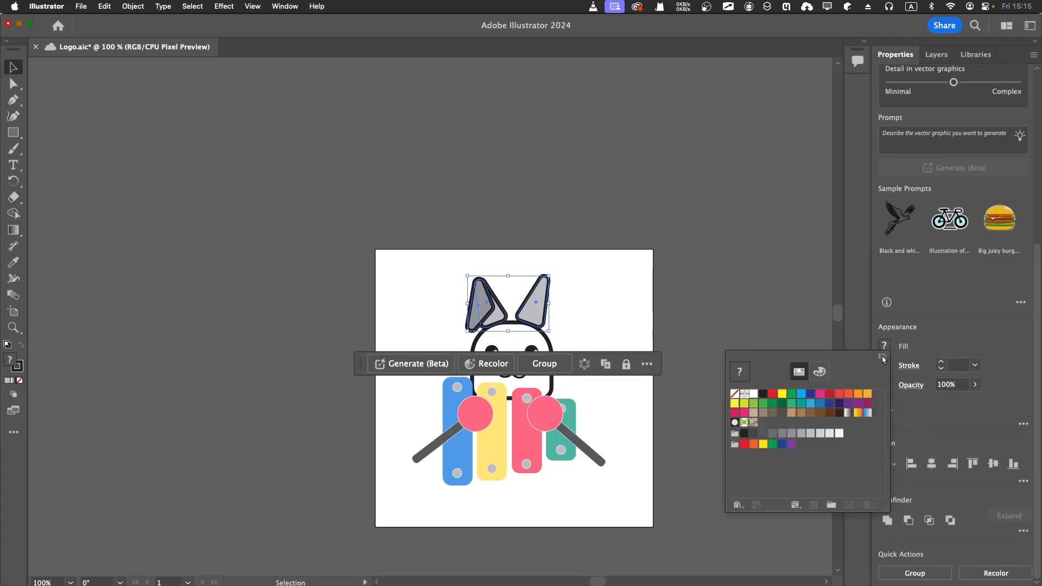
{"action": "left_click", "coordinate": [749, 394]}
{"action": "left_click", "coordinate": [712, 320]}
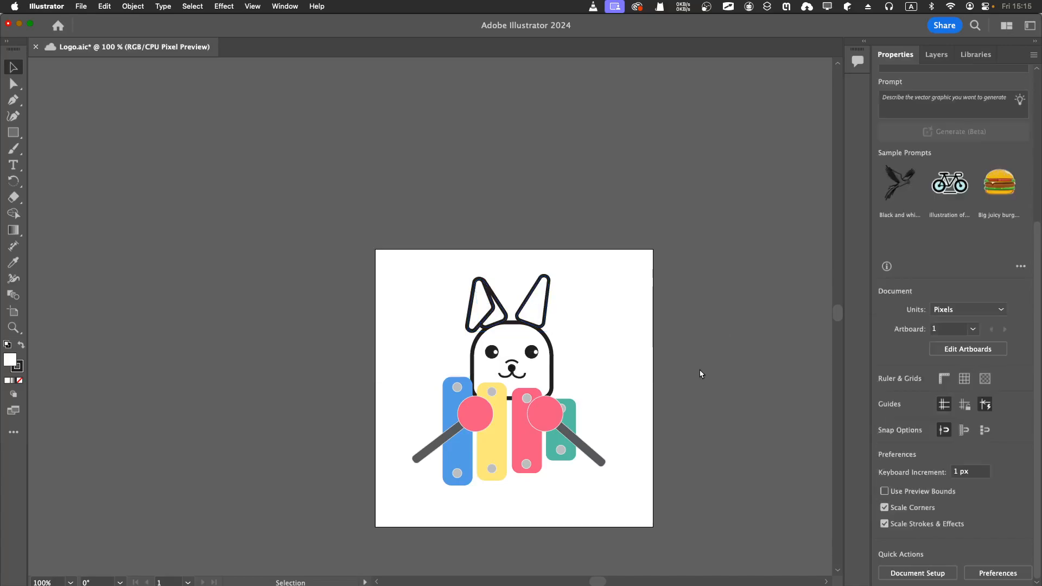
Undo the white fills on the rabbit's ears and head, and deselect the head
{"action": "key", "text": "ctrl+z"}
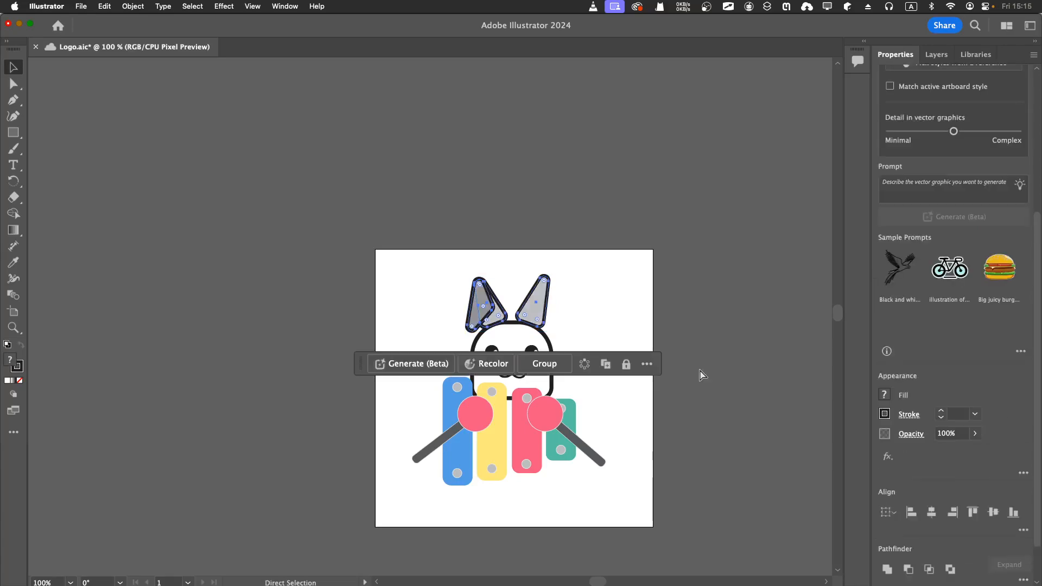
{"action": "key", "text": "ctrl+z"}
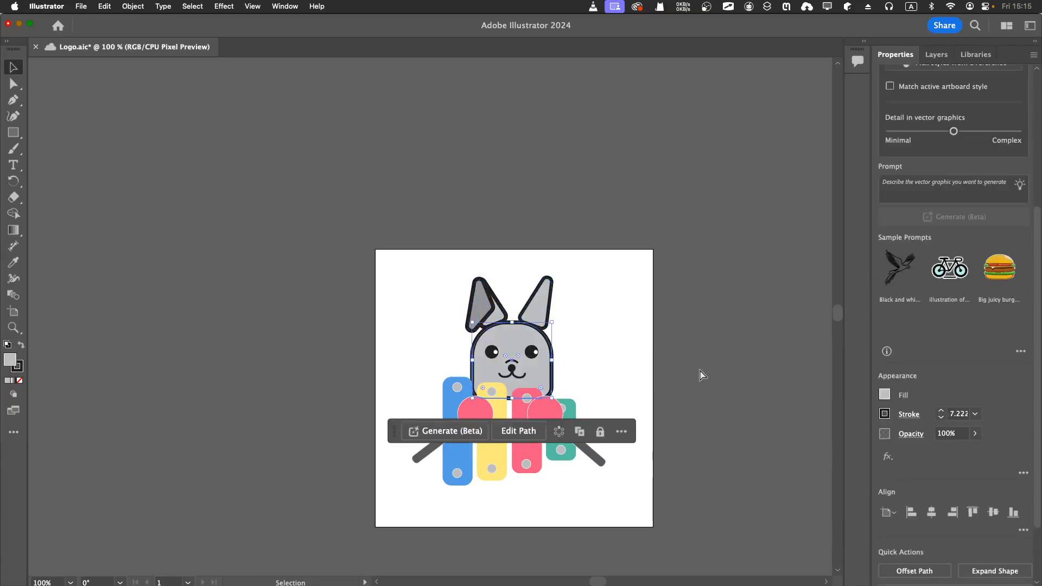
{"action": "left_click", "coordinate": [707, 368]}
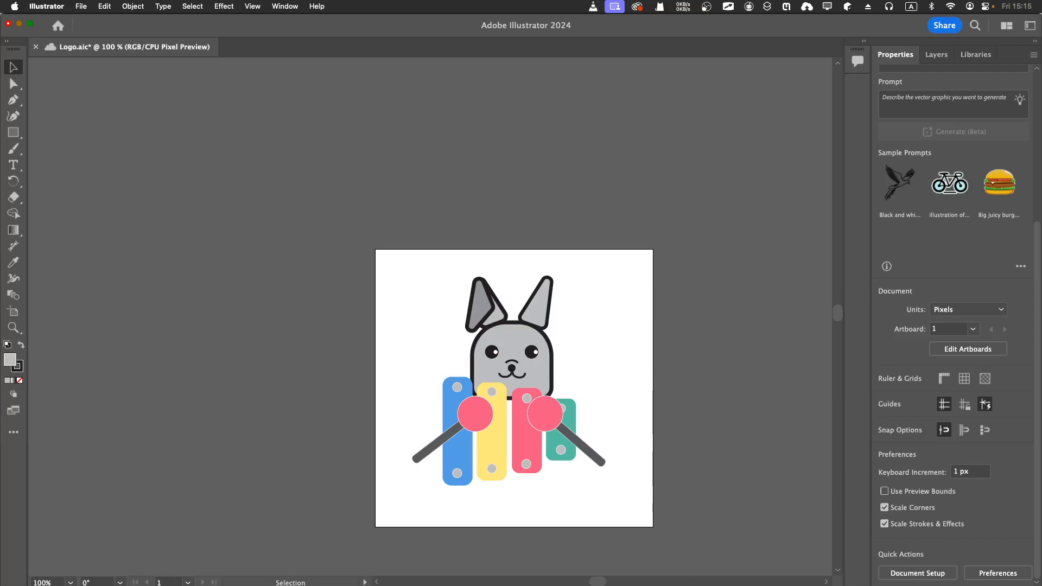
Select the entire rabbit and xylophone artwork and nudge it slightly right and down on the artboard
{"action": "mouse_move", "coordinate": [667, 567]}
{"action": "key", "text": "super+minus"}
{"action": "key", "text": "super+minus"}
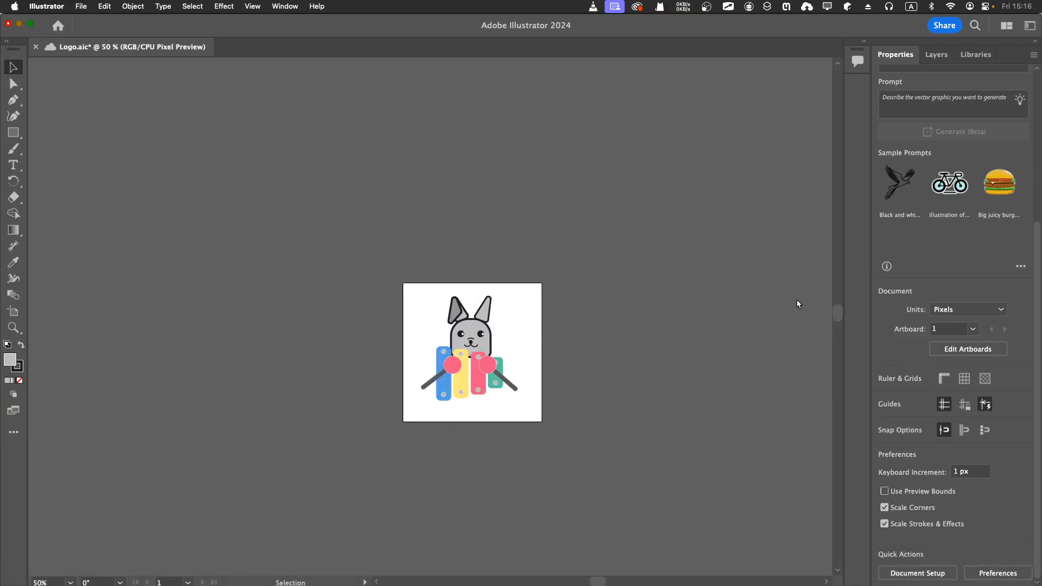
{"action": "left_click", "coordinate": [432, 308]}
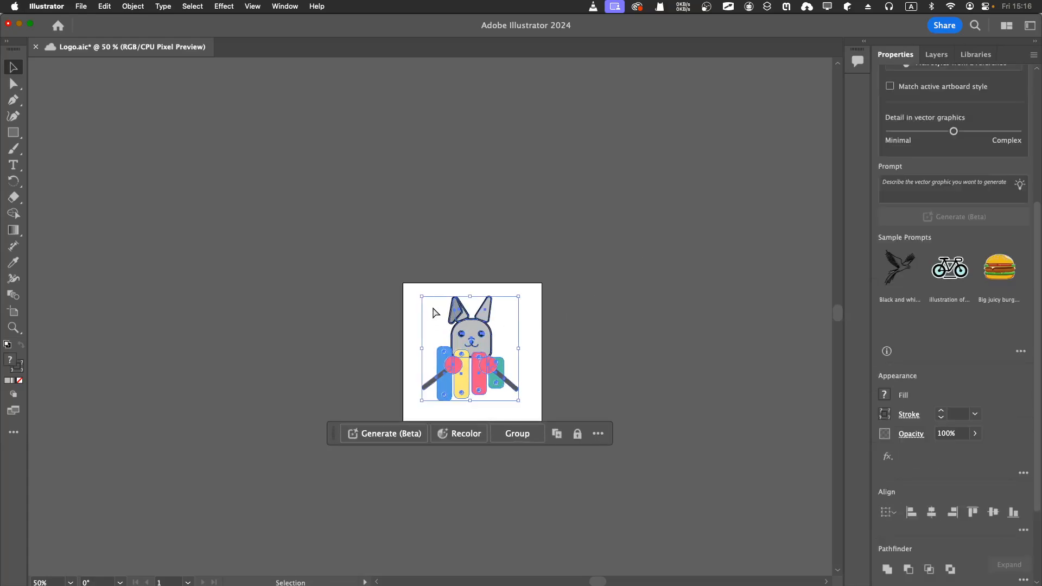
{"action": "key", "text": "Right"}
{"action": "key", "text": "Right"}
{"action": "key", "text": "Right"}
{"action": "key", "text": "Right"}
{"action": "key", "text": "Right"}
{"action": "key", "text": "Right"}
{"action": "key", "text": "Right"}
{"action": "key", "text": "Right"}
{"action": "key", "text": "Down"}
{"action": "key", "text": "Down"}
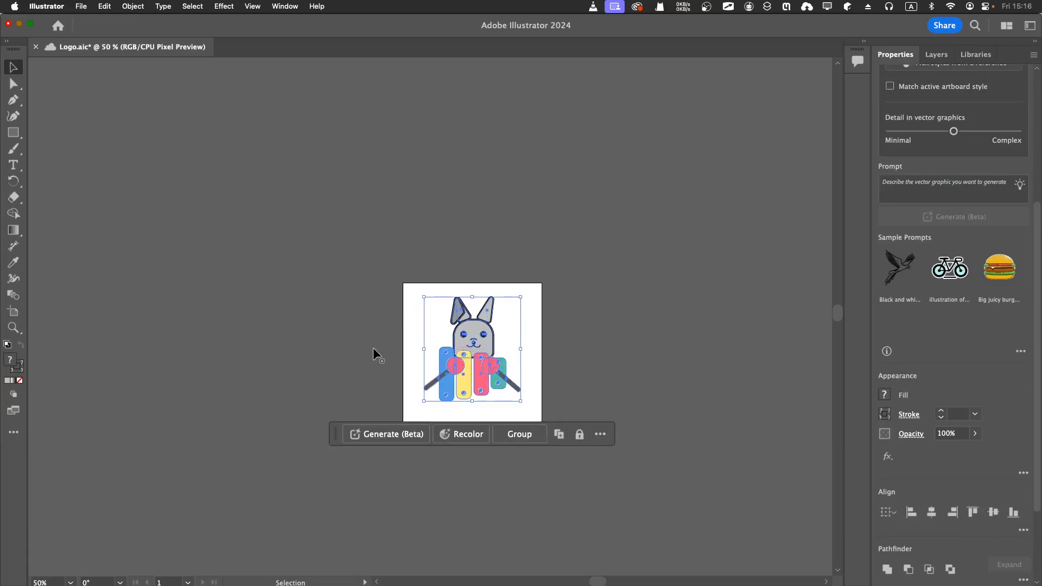
Move the whole artwork a little further down to centre it vertically on the artboard, and deselect it
{"action": "left_click_drag", "start_coordinate": [461, 342], "coordinate": [462, 347]}
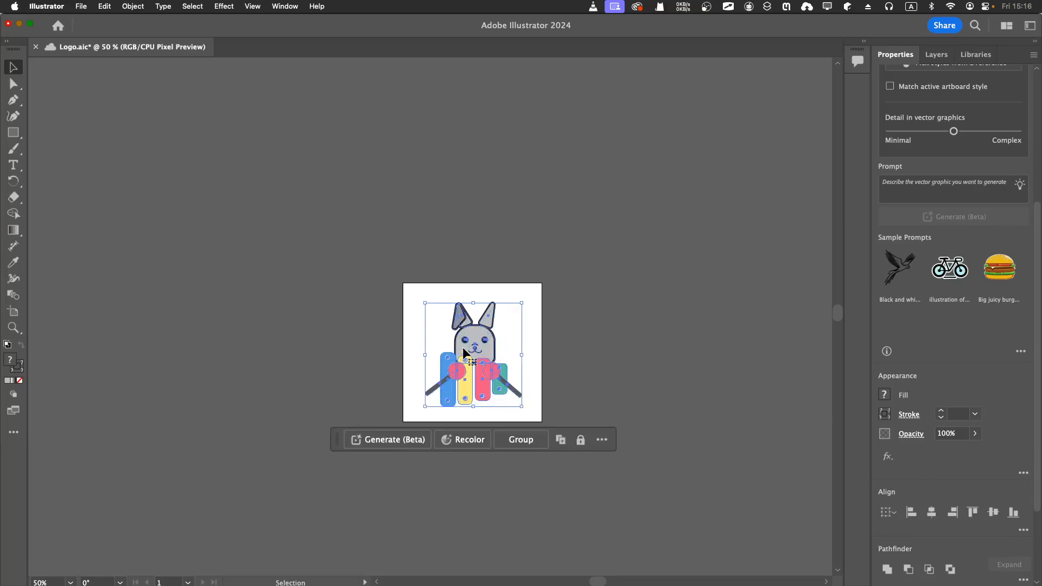
{"action": "left_click", "coordinate": [368, 298]}
{"action": "key", "text": "super+equal"}
{"action": "key", "text": "super+equal"}
{"action": "key", "text": "super+minus"}
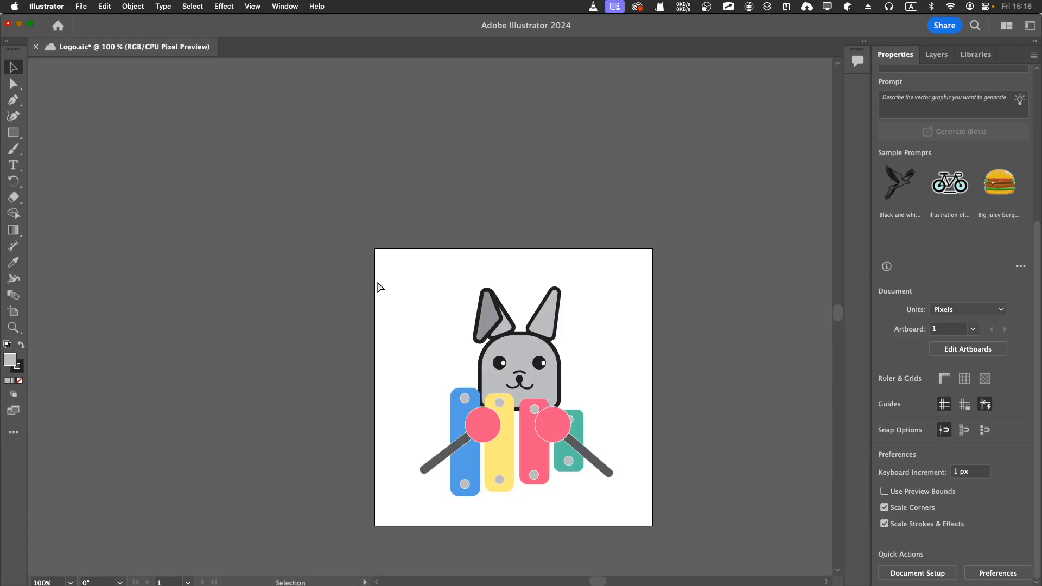